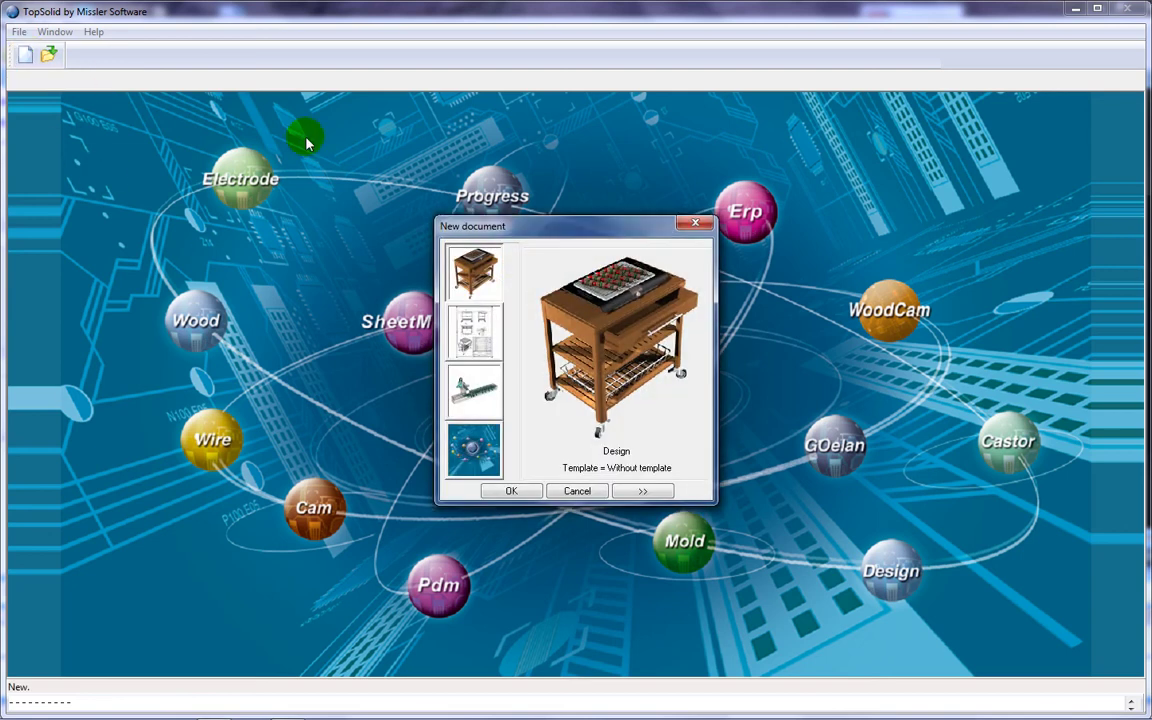
# Create a Design document without a template and draw a rectangle around the origin as a new contour for an extruded shape
pyautogui.click(511, 490)
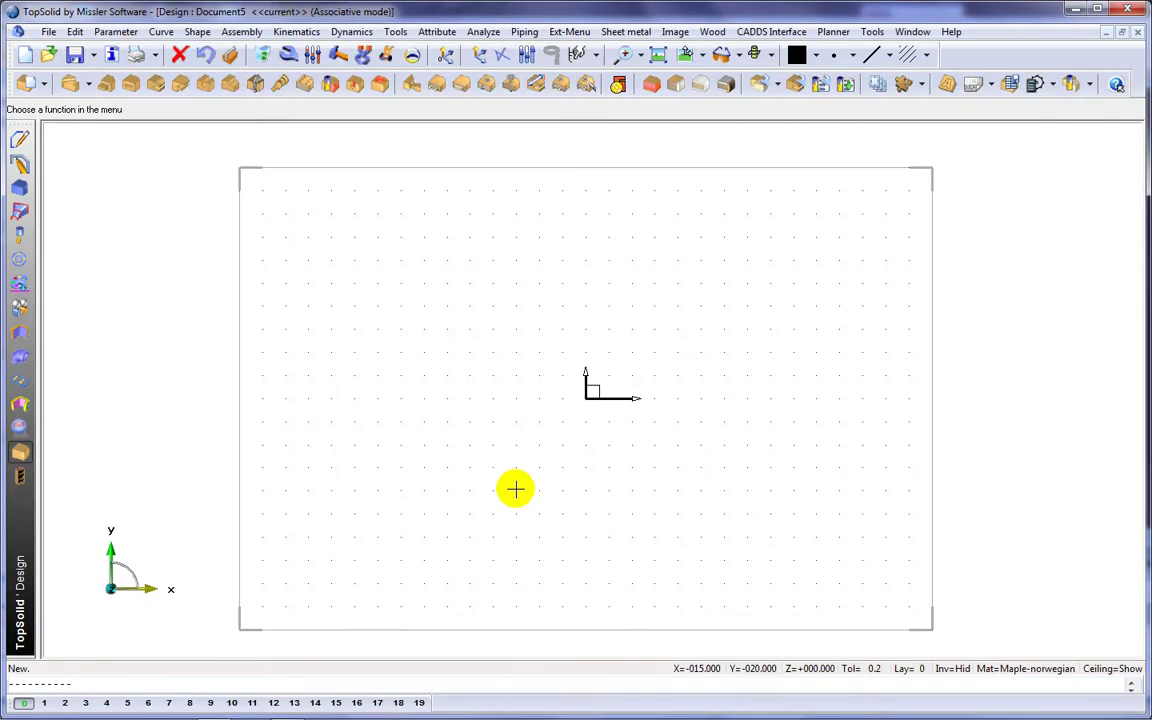
pyautogui.click(19, 189)
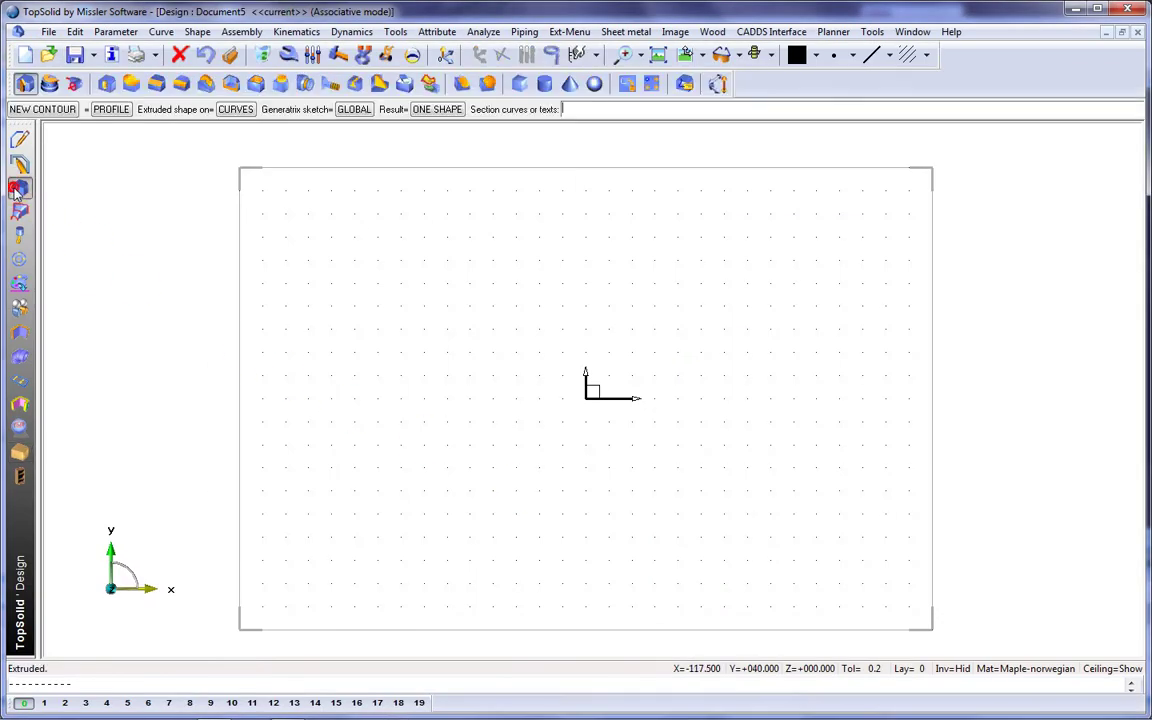
pyautogui.click(28, 109)
pyautogui.click(30, 109)
pyautogui.scroll(-2, 481, 458)
pyautogui.scroll(-3, 481, 458)
pyautogui.click(223, 309)
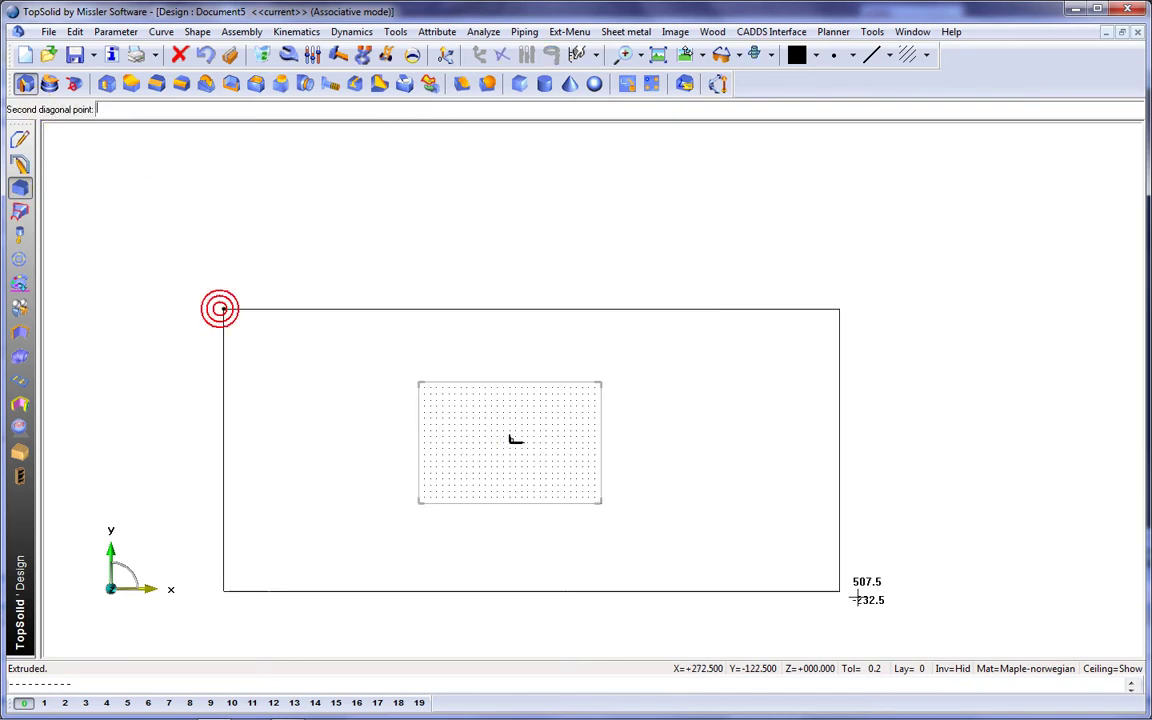
pyautogui.click(954, 637)
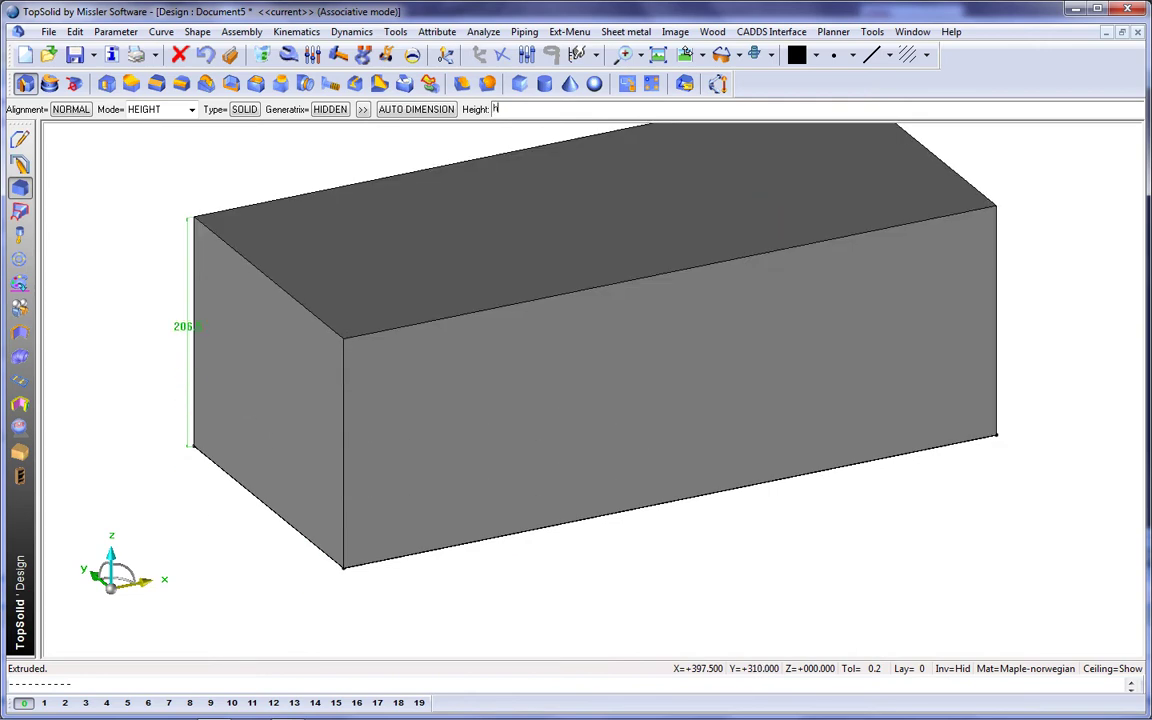
# Extrude the rectangle into a solid with the height parameter h=800
pyautogui.write('h=800')
pyautogui.press('Return')
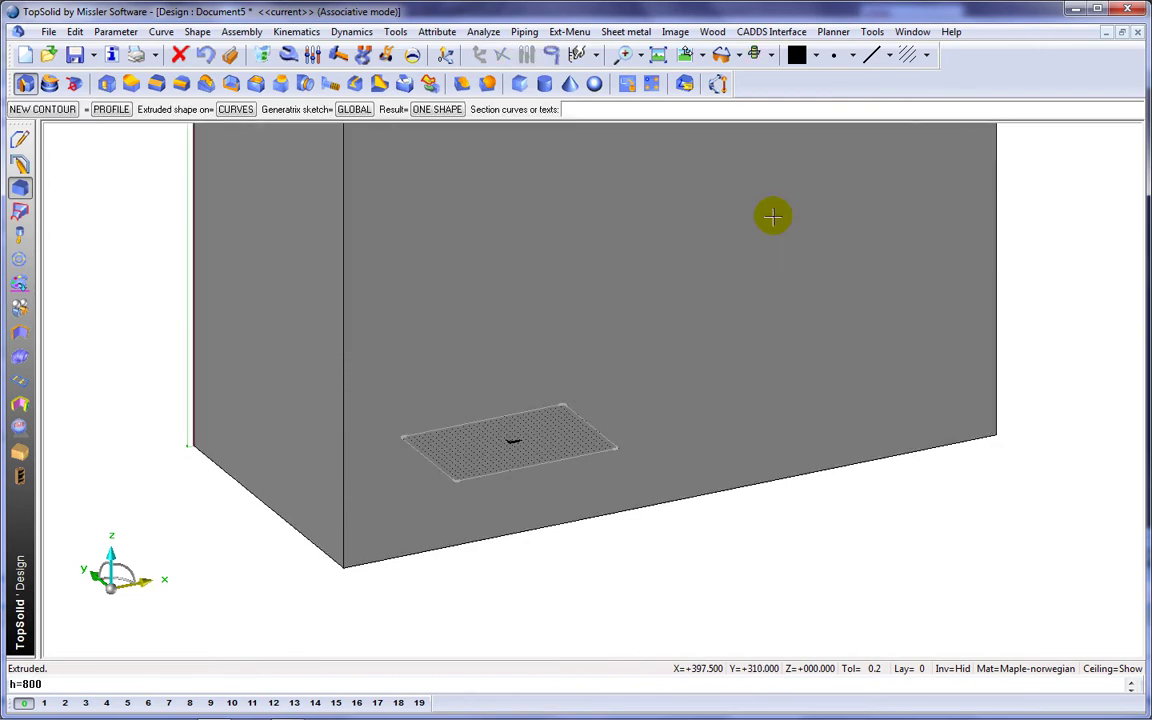
pyautogui.click(658, 54)
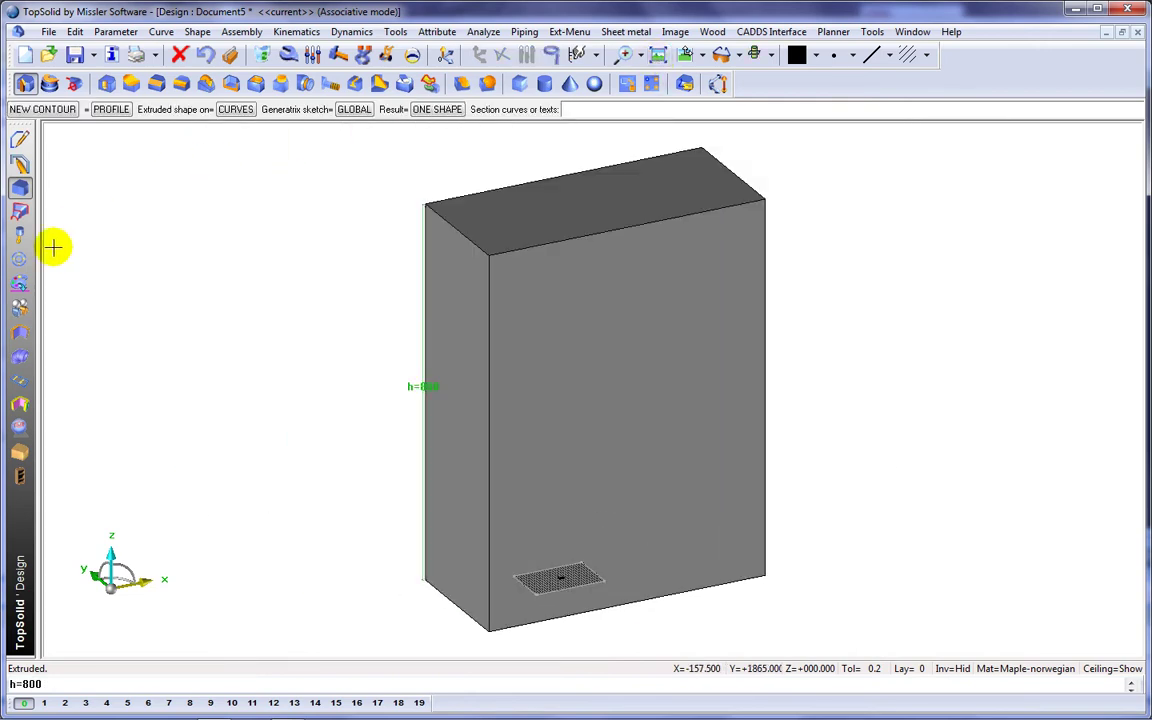
# Apply transparency level 8 to the extruded block
pyautogui.click(19, 283)
pyautogui.click(49, 83)
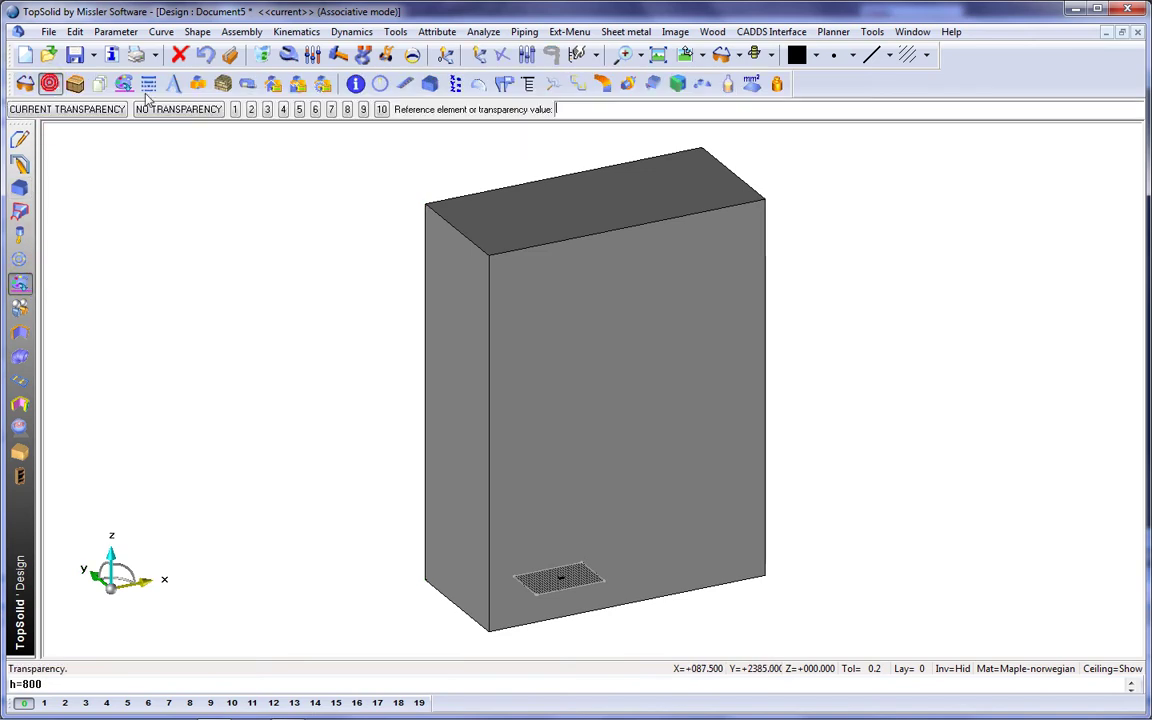
pyautogui.click(346, 110)
pyautogui.click(507, 231)
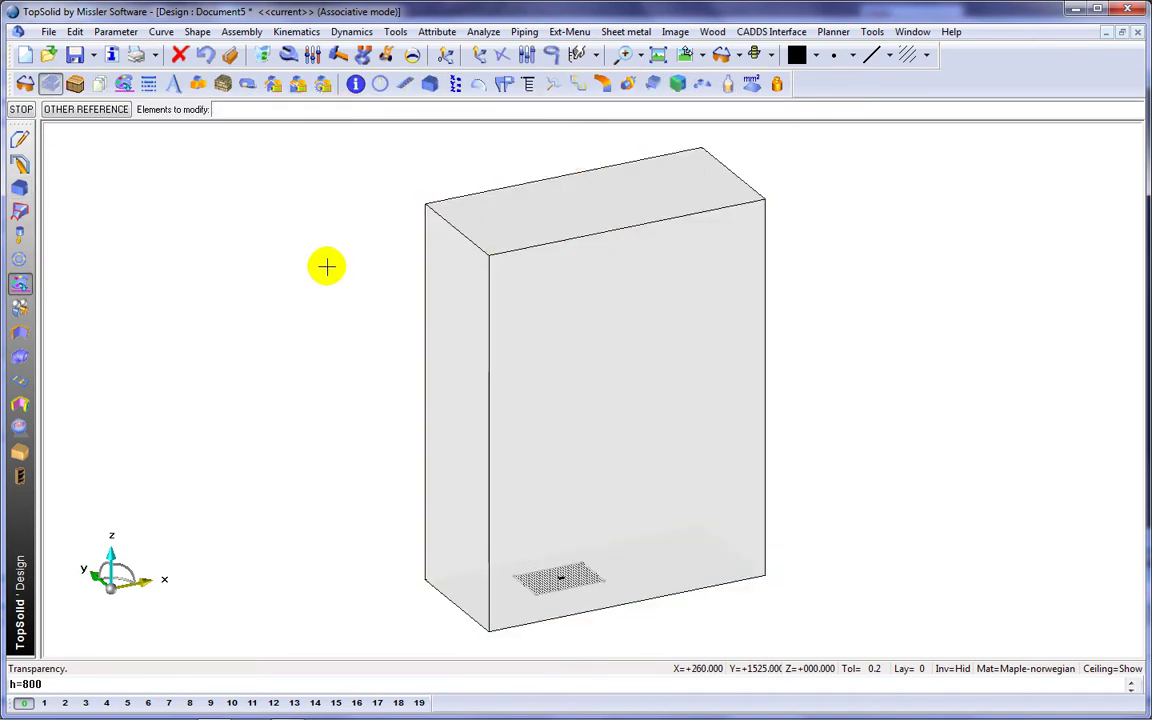
# Set the current colour to light orange and create an automatic 22 mm thick constrained block on the transparent block's top face
pyautogui.click(816, 57)
pyautogui.click(834, 100)
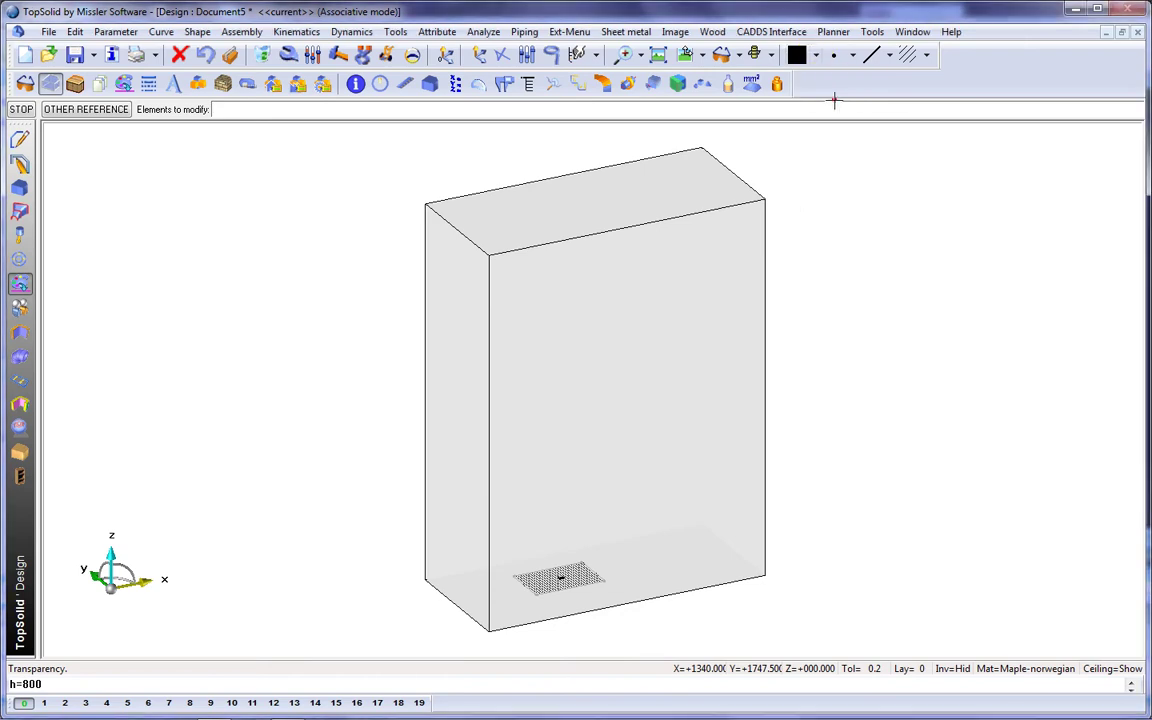
pyautogui.click(19, 452)
pyautogui.click(655, 86)
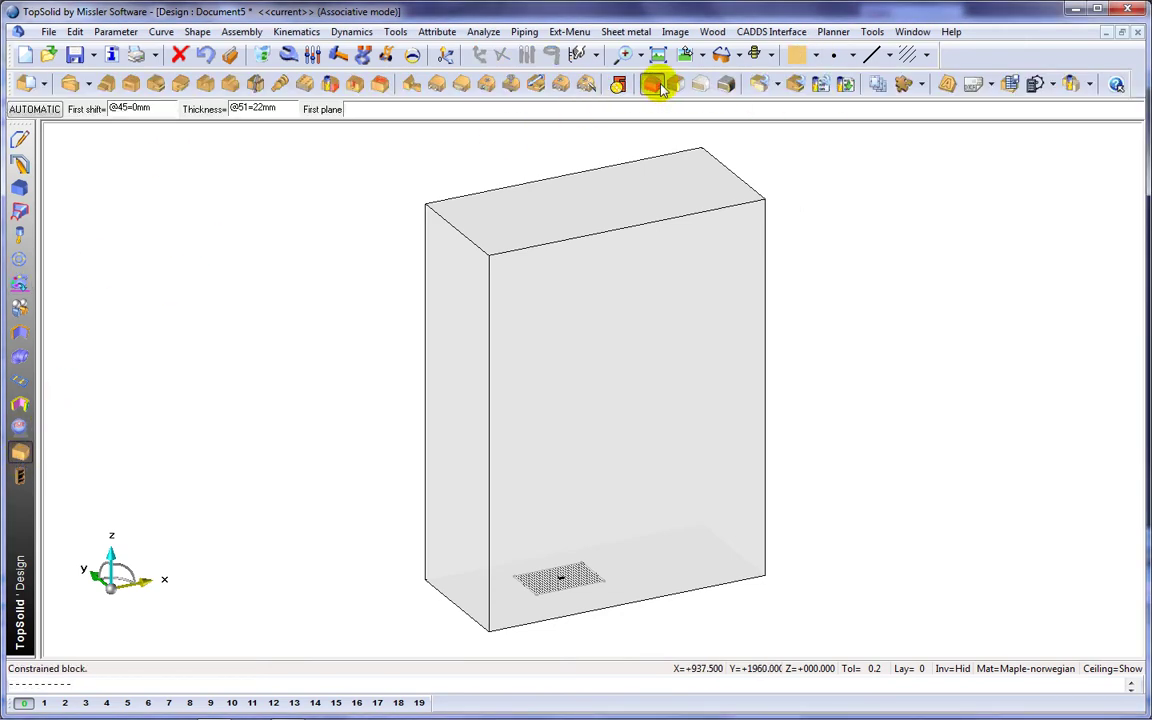
pyautogui.click(275, 200)
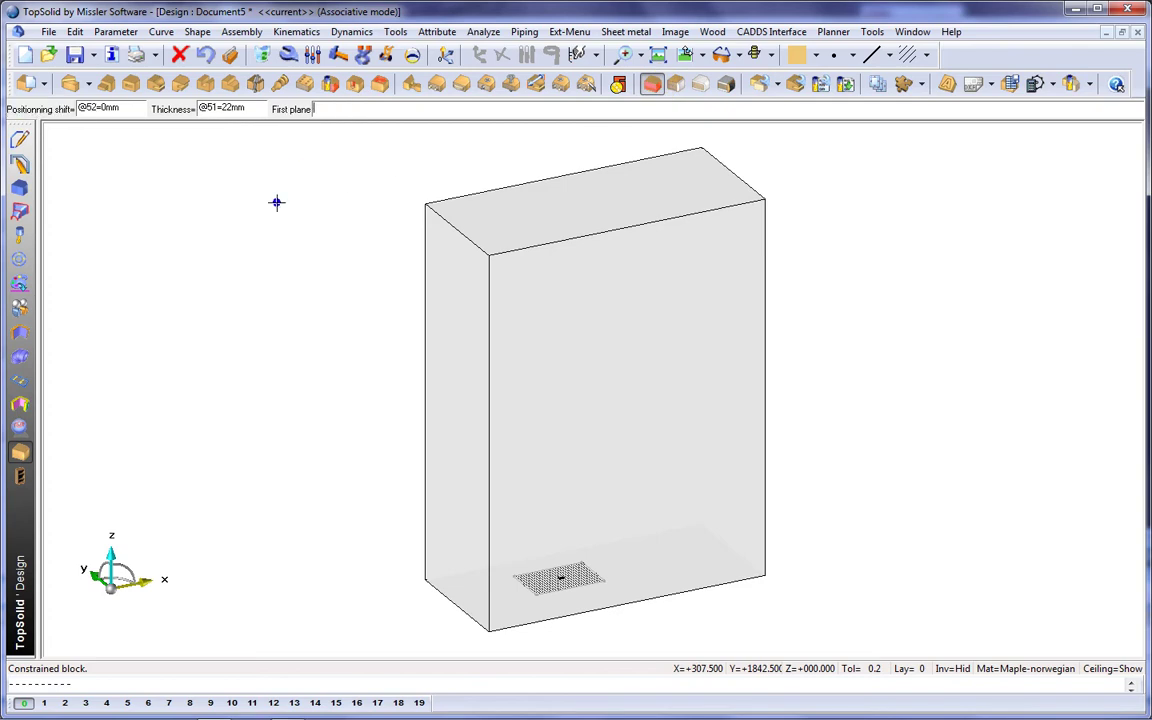
pyautogui.click(508, 208)
pyautogui.scroll(2, 508, 208)
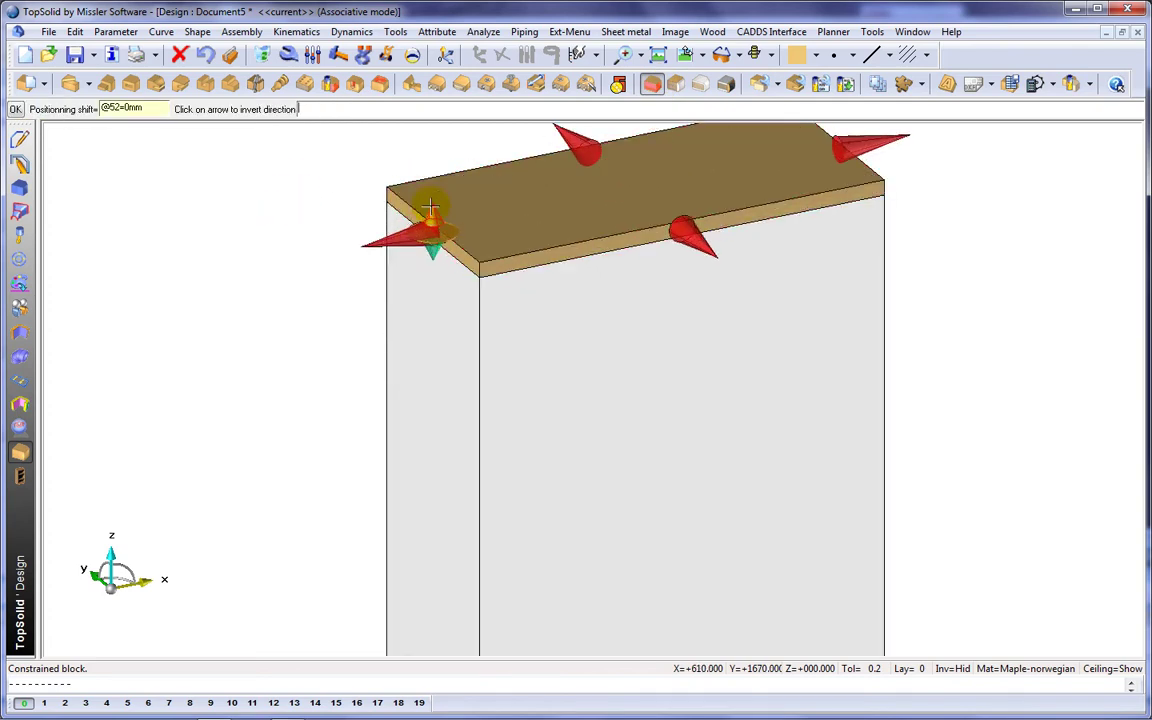
pyautogui.press('Return')
pyautogui.scroll(-3, 311, 198)
# Set the current colour to light yellow and place an automatic 22 mm thick constrained block on the transparent block's left side face
pyautogui.click(806, 55)
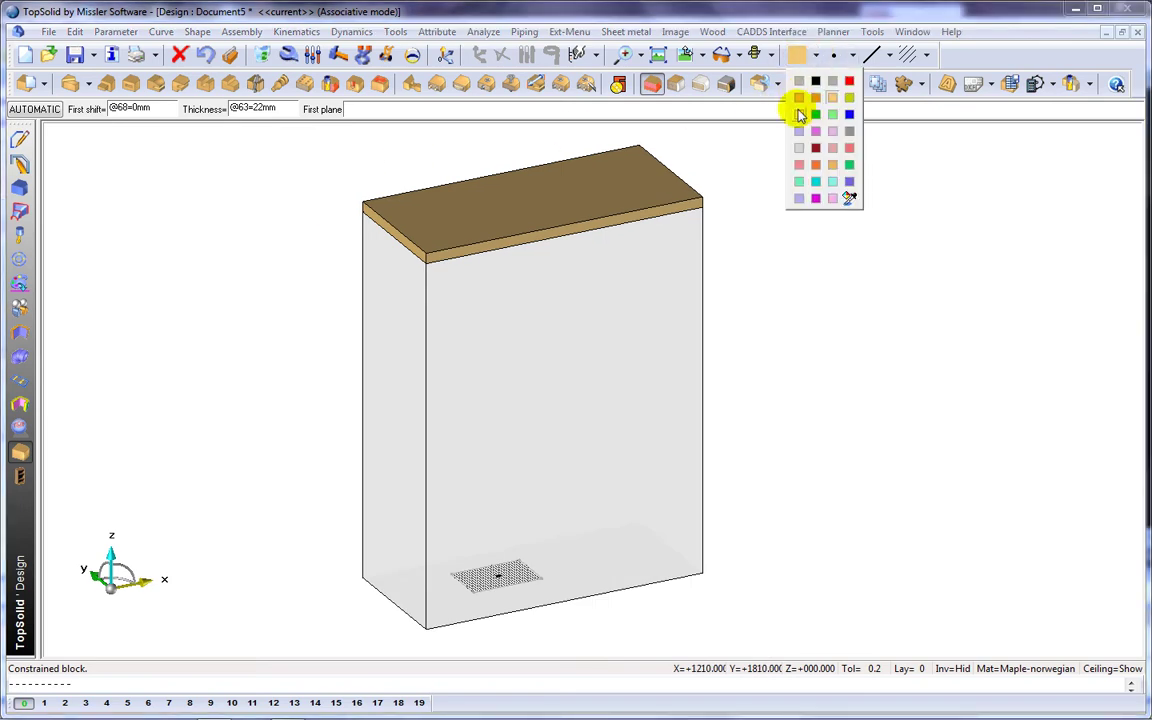
pyautogui.click(798, 111)
pyautogui.click(30, 109)
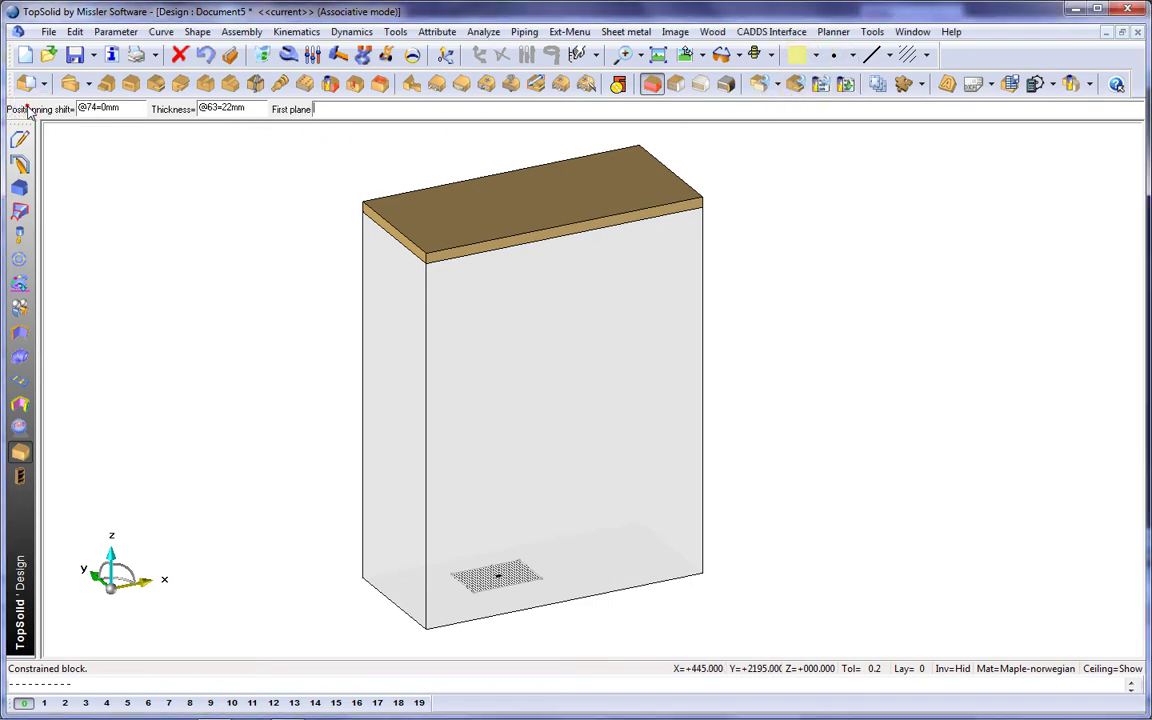
pyautogui.click(406, 347)
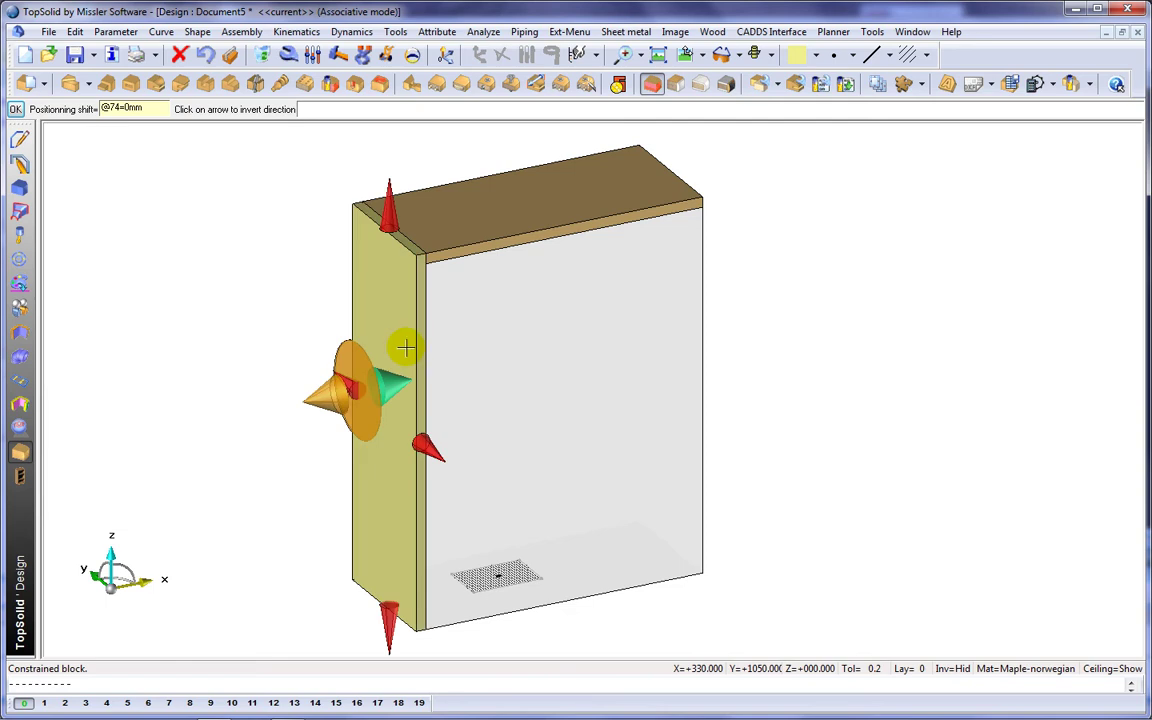
# Limit the side panel at the top panel's underside, invert its thickness inward and offset it with a positioning shift of 30 mm
pyautogui.scroll(3, 406, 347)
pyautogui.moveTo(370, 291); pyautogui.dragTo(372, 381, button='middle')
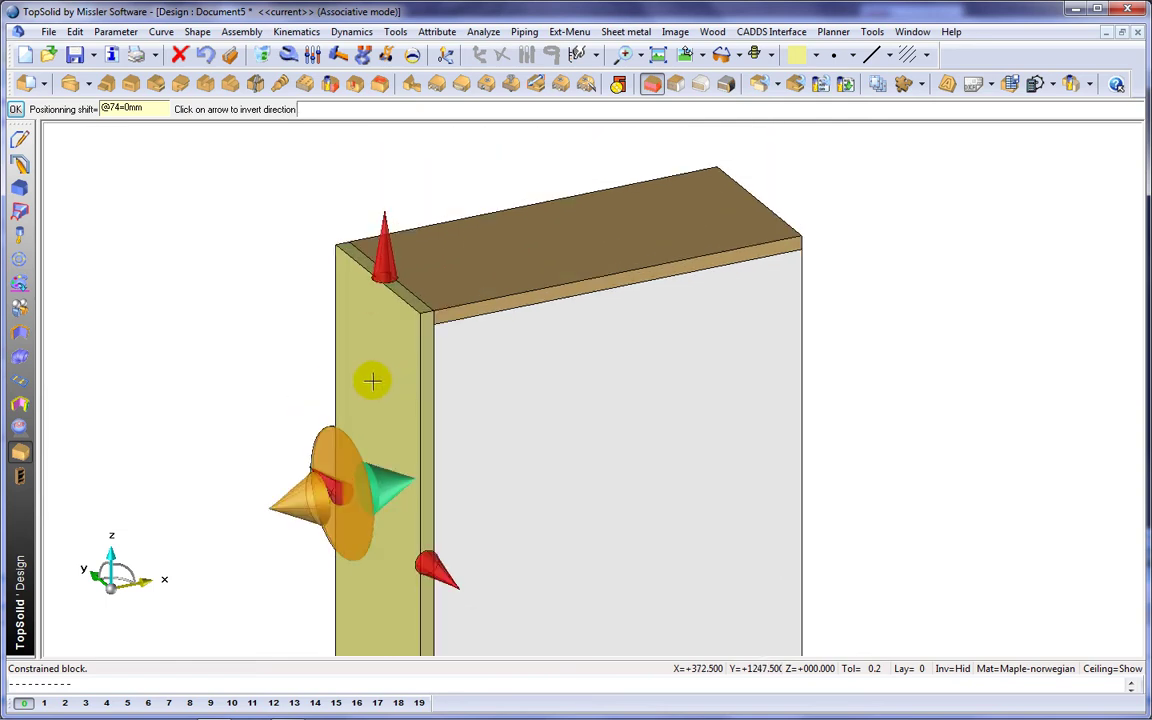
pyautogui.click(385, 231)
pyautogui.click(440, 256)
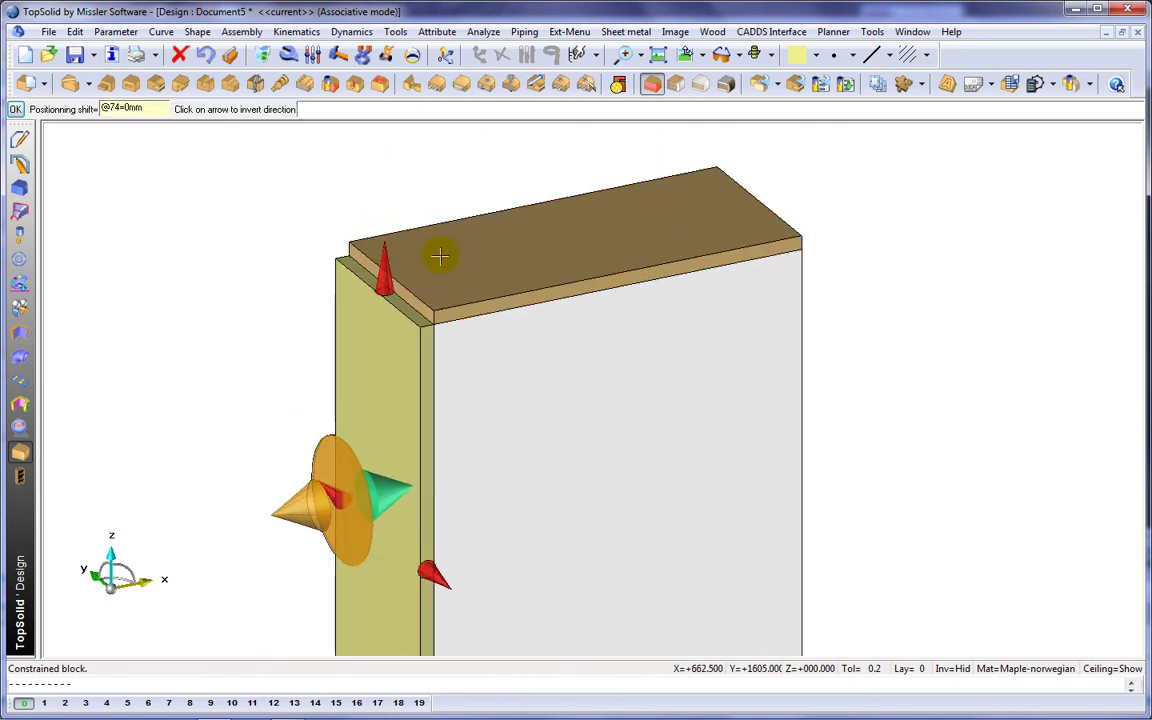
pyautogui.click(300, 493)
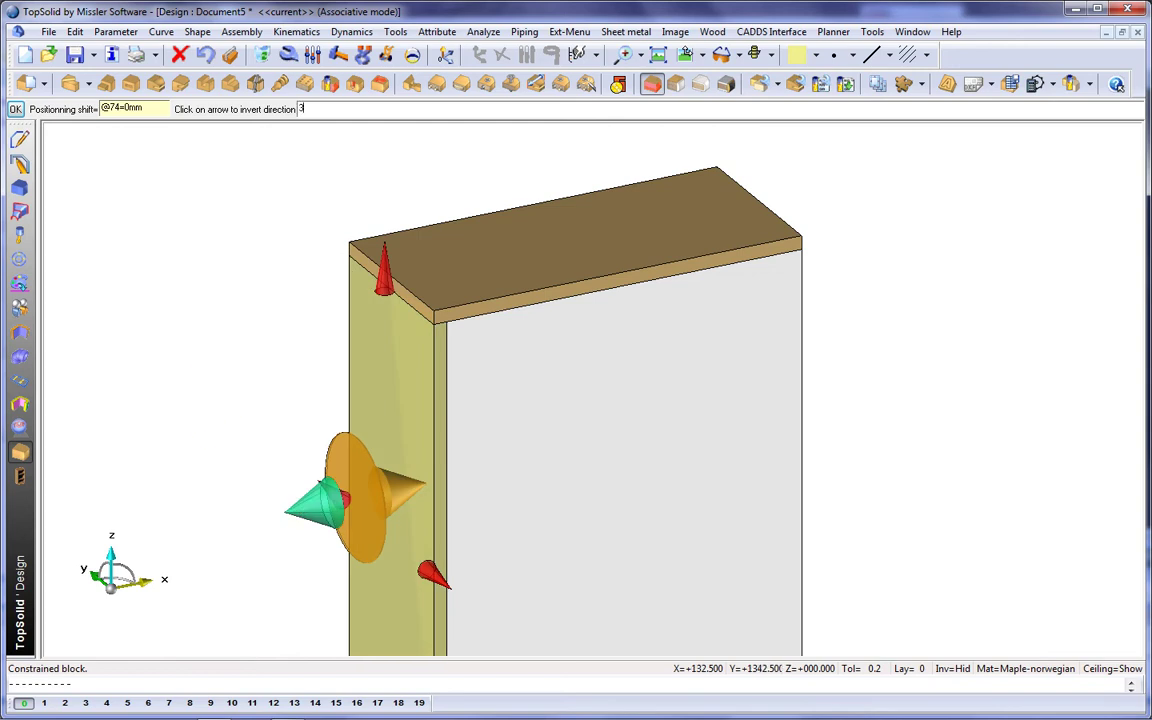
pyautogui.press('Return')
pyautogui.middleClick(214, 367)
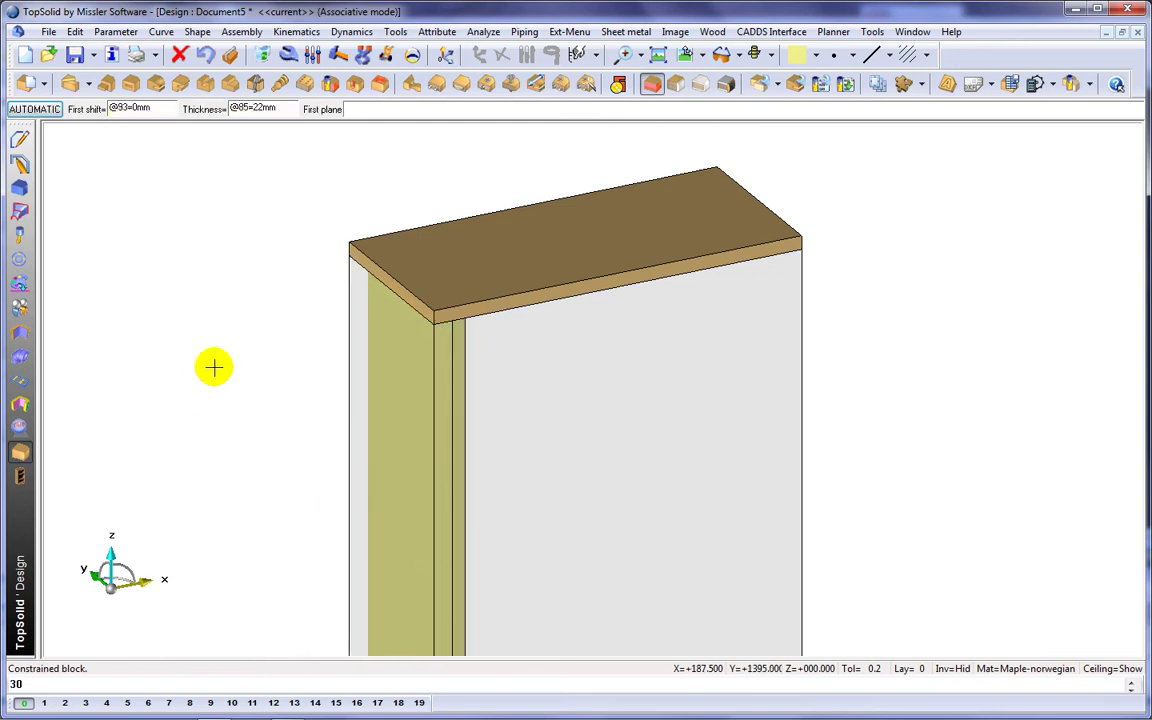
# Set the current colour to light green and the constrained block thickness to 19 mm
pyautogui.click(818, 57)
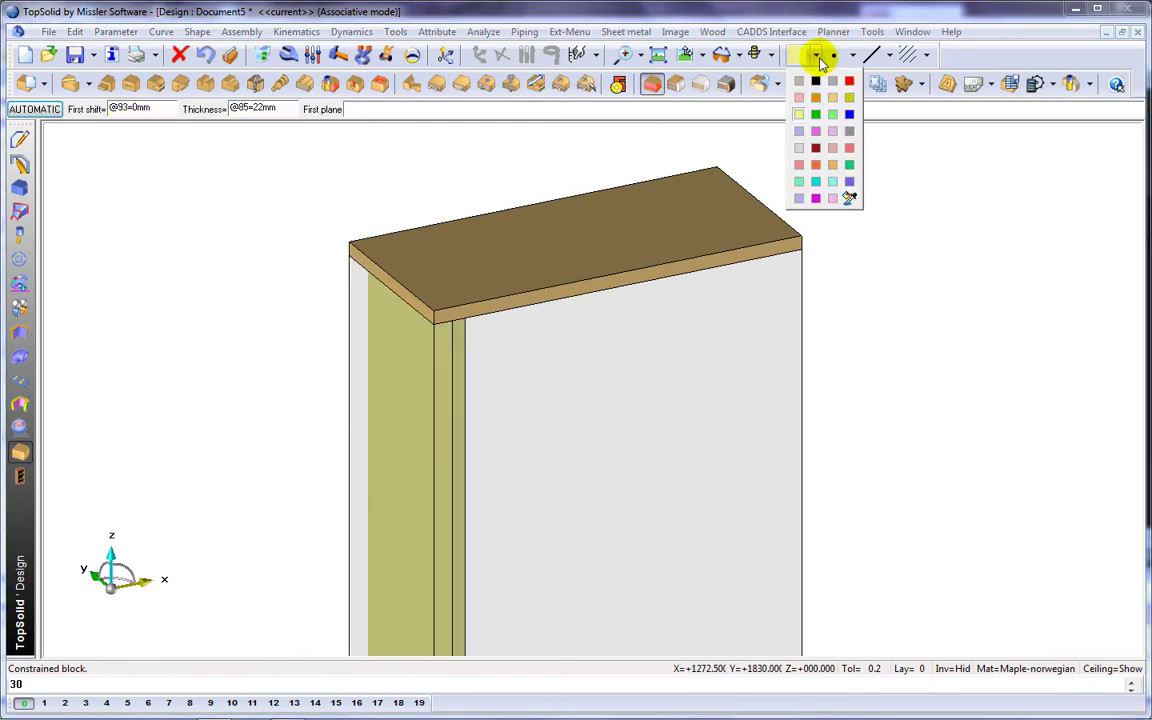
pyautogui.click(832, 114)
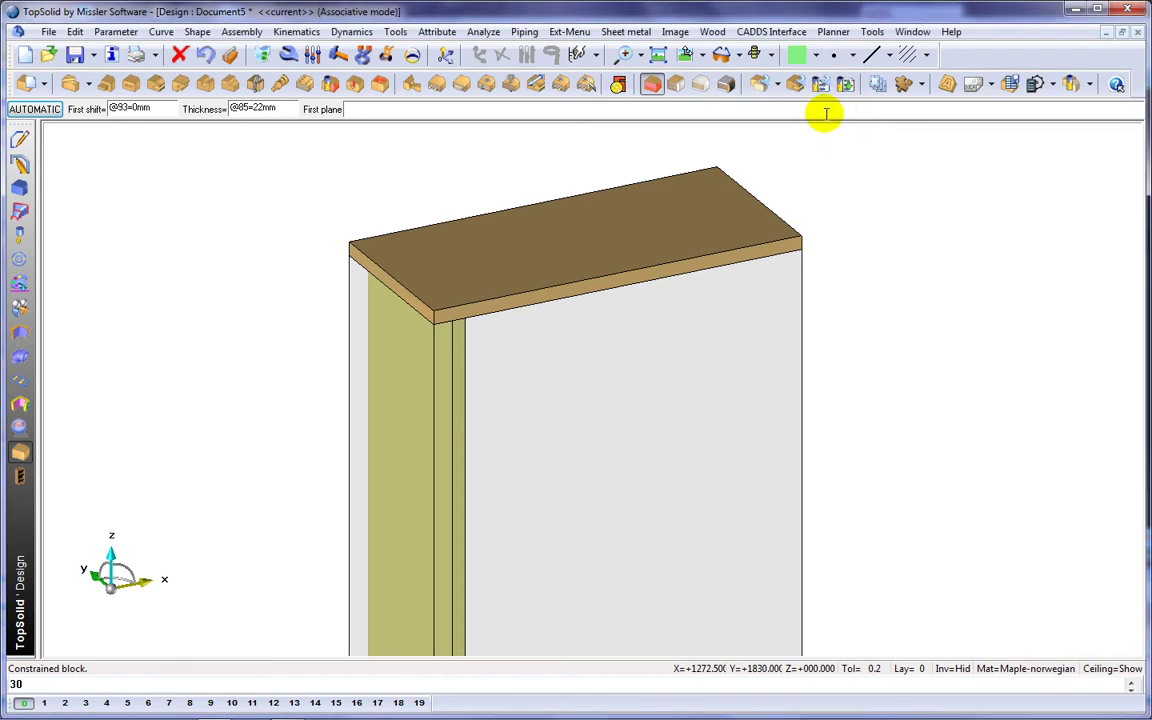
pyautogui.click(281, 107)
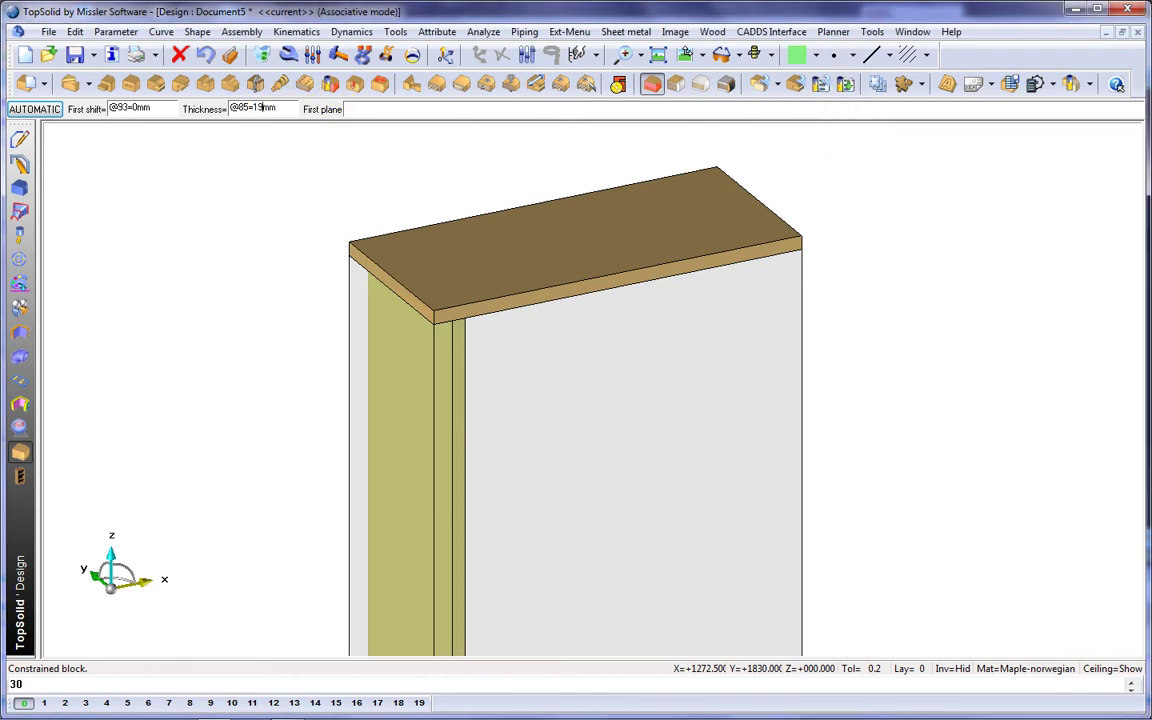
pyautogui.press('Tab')
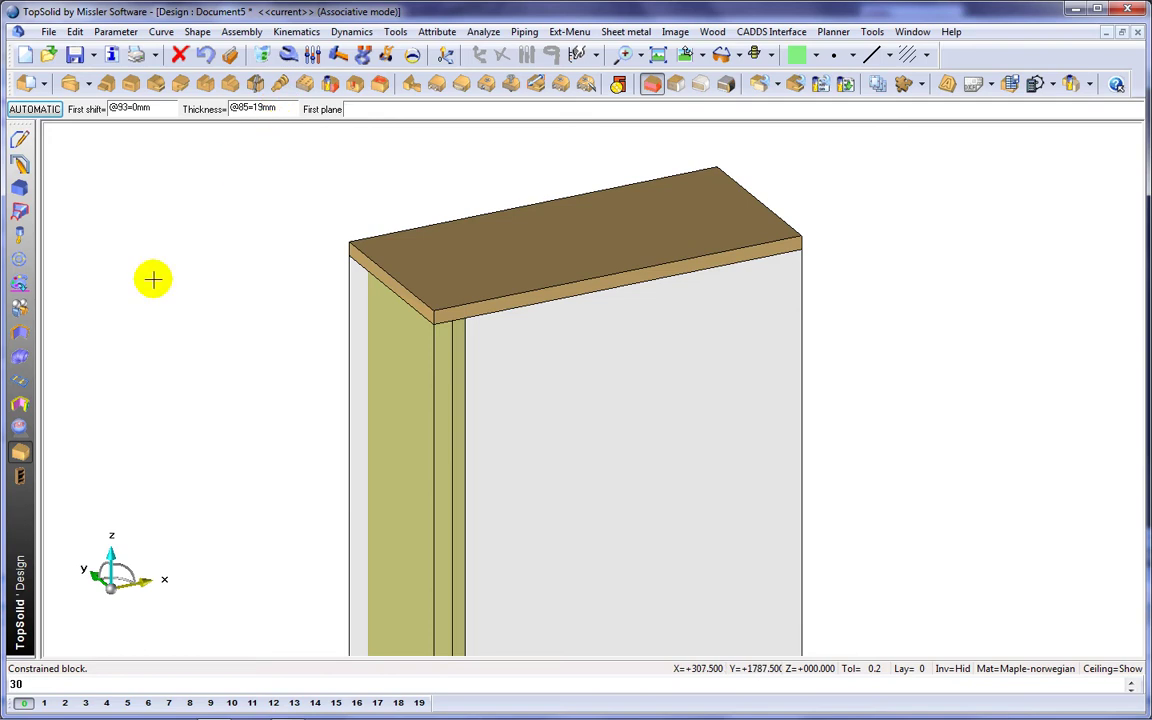
# Make layer 2 current and move the transparent block to layer 3
pyautogui.click(65, 703)
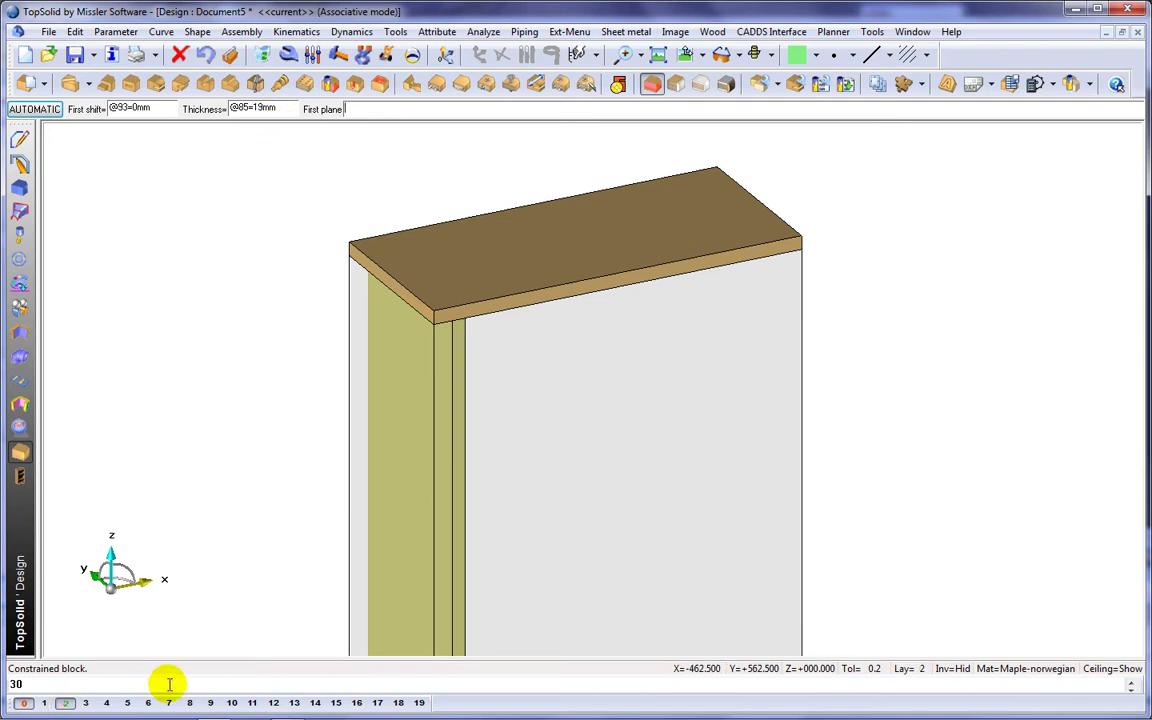
pyautogui.rightClick(85, 705)
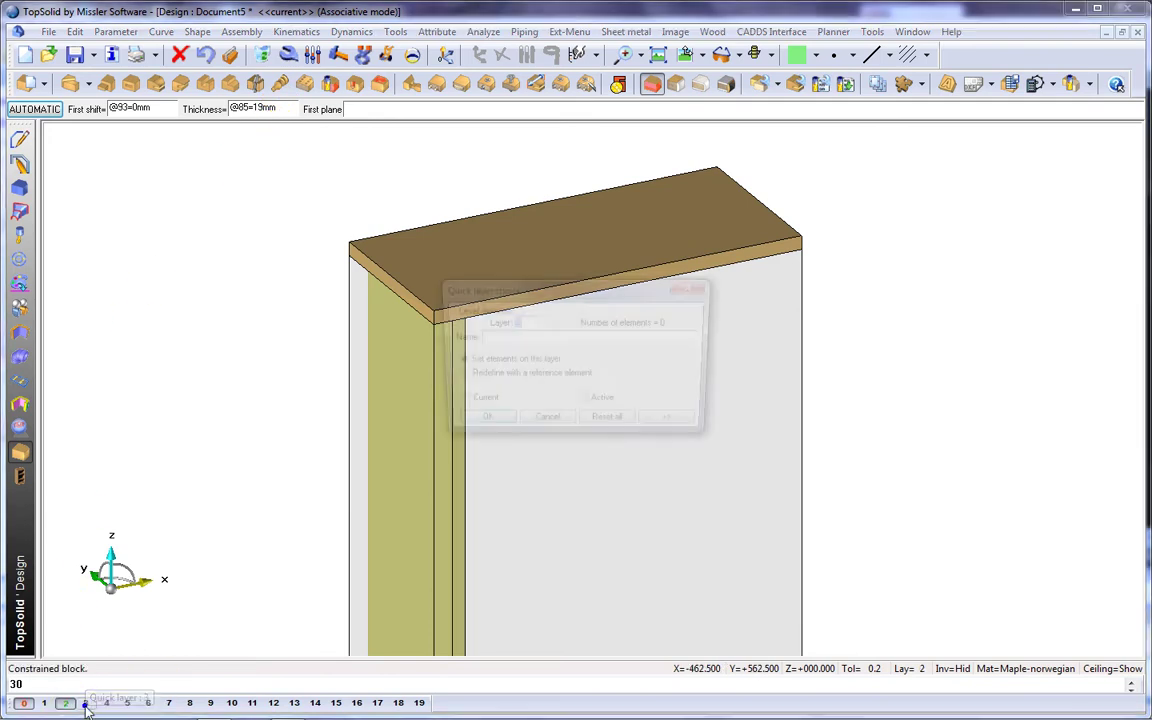
pyautogui.click(650, 584)
pyautogui.click(489, 425)
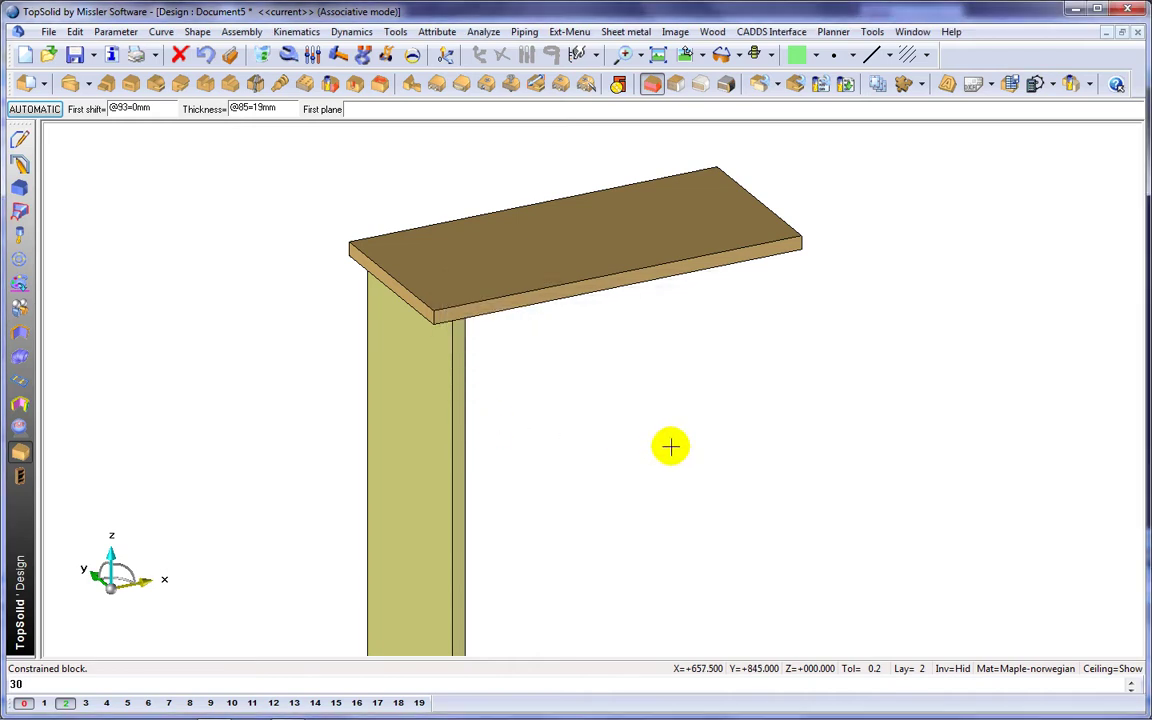
# Constrain the 19 mm block 46 mm from the side panel's narrow edge, 150 mm long, extending 8 mm from the panel's inner face
pyautogui.moveTo(671, 445); pyautogui.dragTo(378, 455, button='middle')
pyautogui.click(378, 455)
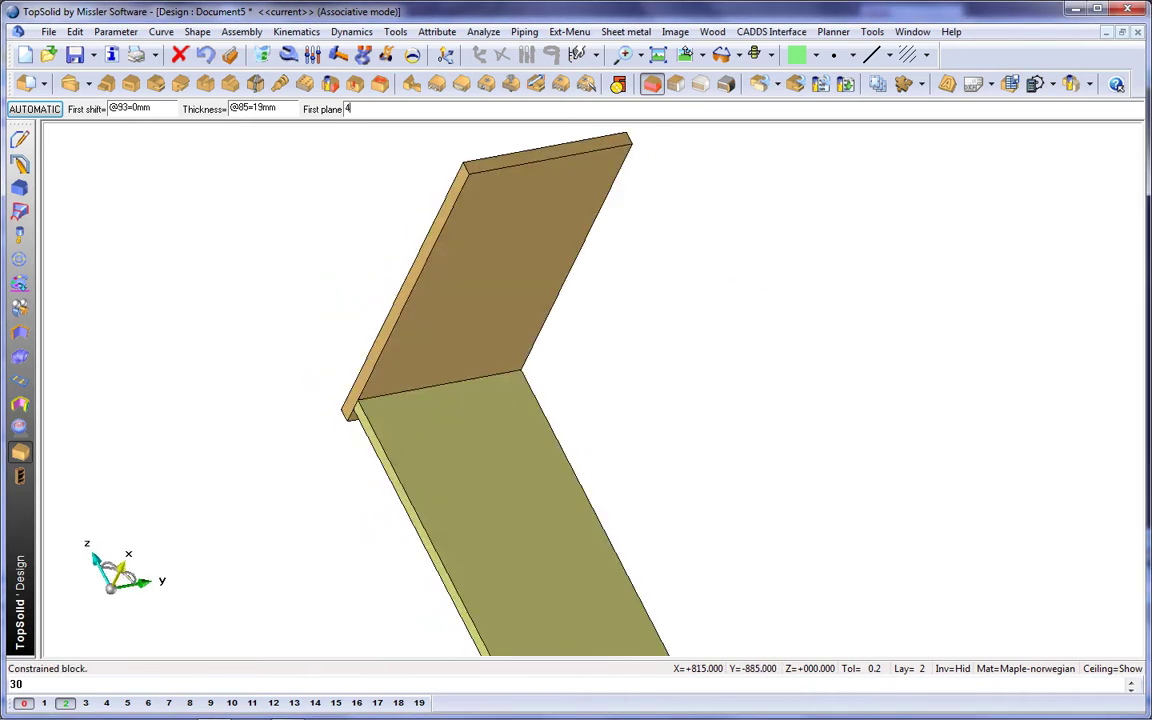
pyautogui.click(391, 470)
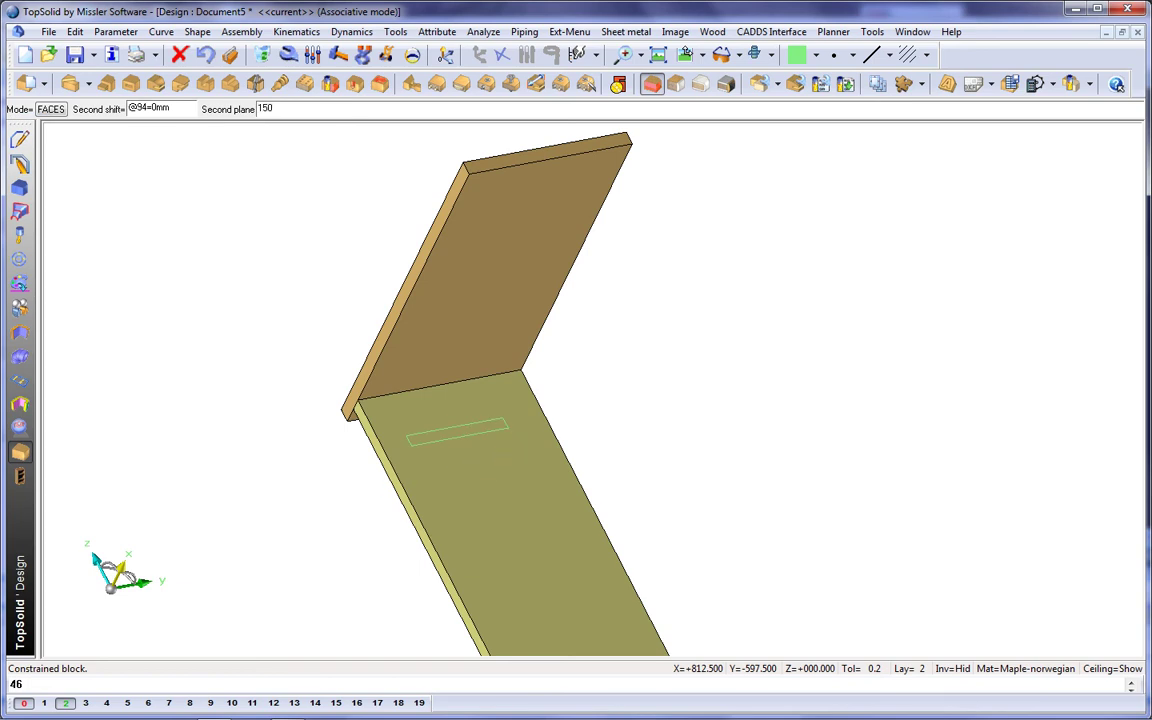
pyautogui.click(548, 442)
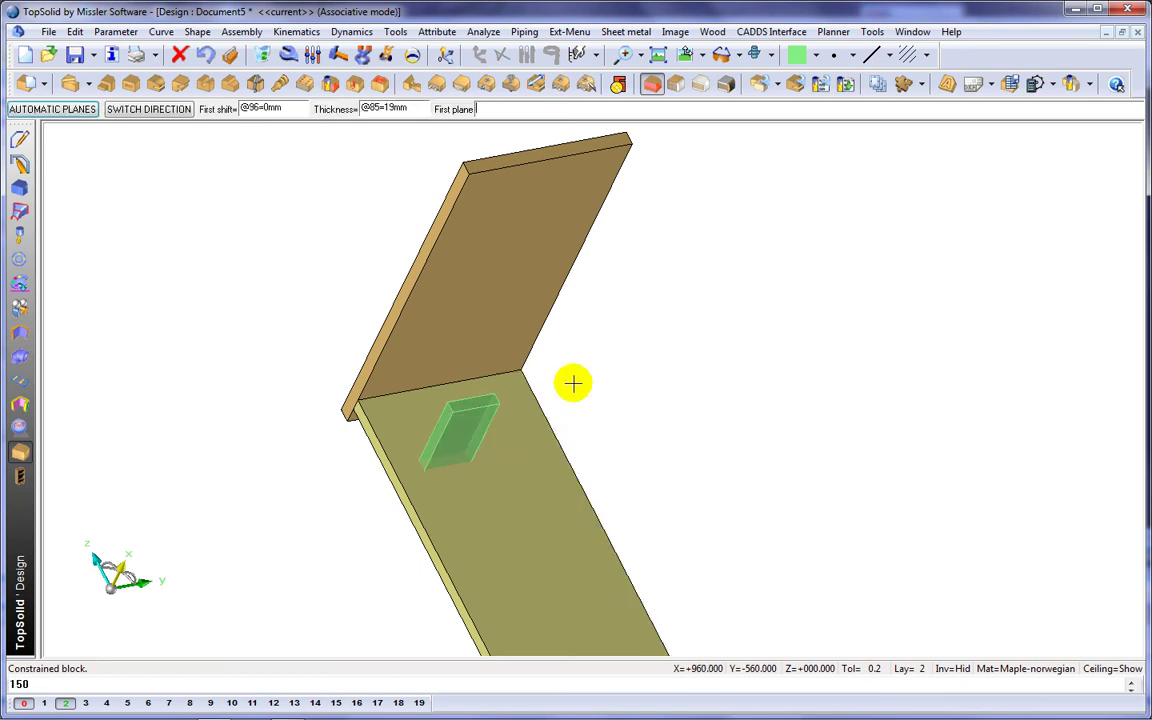
pyautogui.click(541, 444)
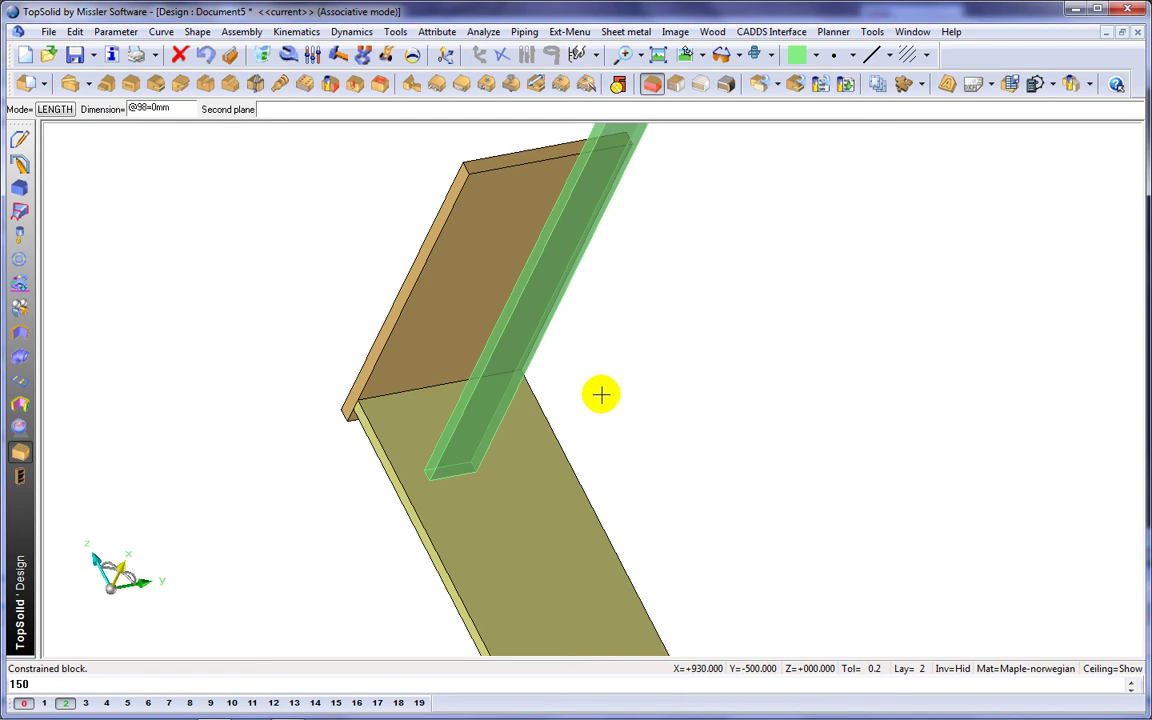
pyautogui.press('Return')
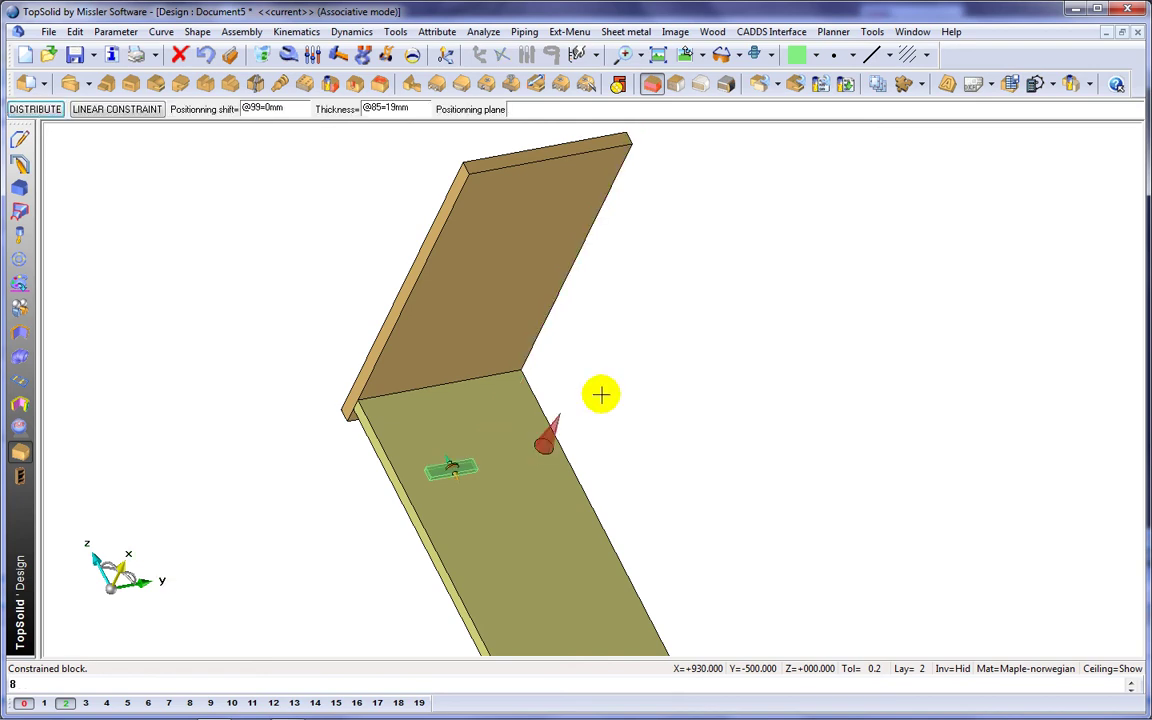
# Position the small green block from the top panel's underside with a shift of 60.5 mm
pyautogui.click(478, 340)
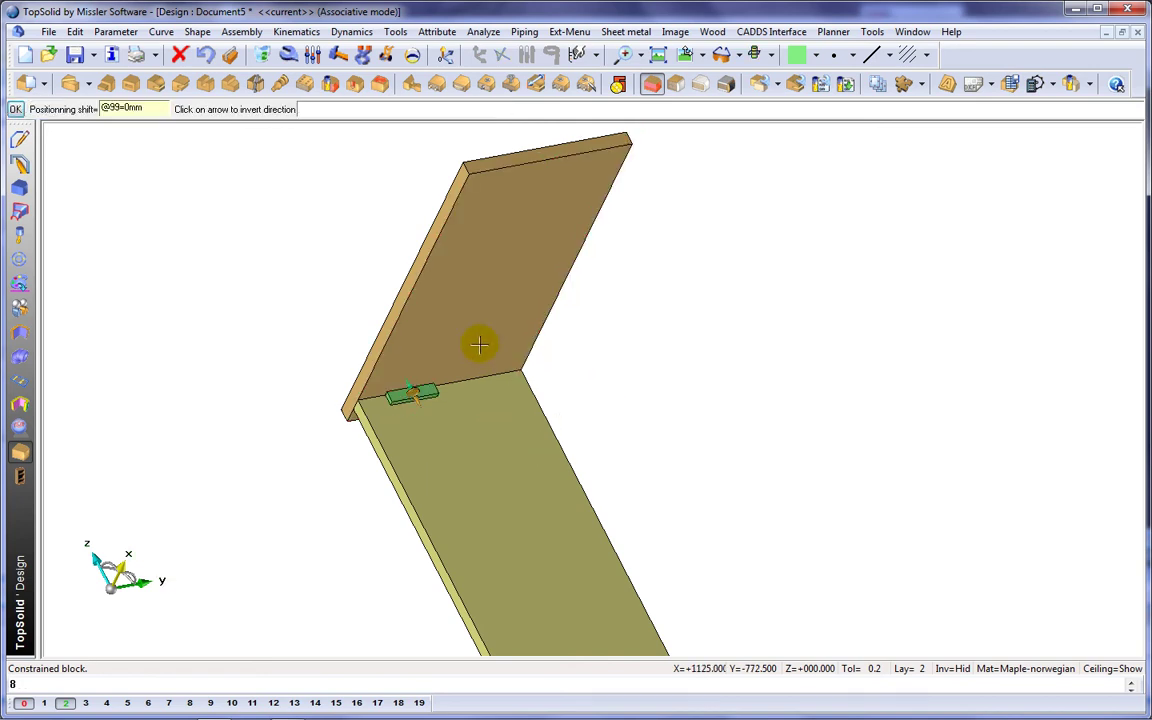
pyautogui.write('60.5')
pyautogui.press('Return')
pyautogui.press('Return')
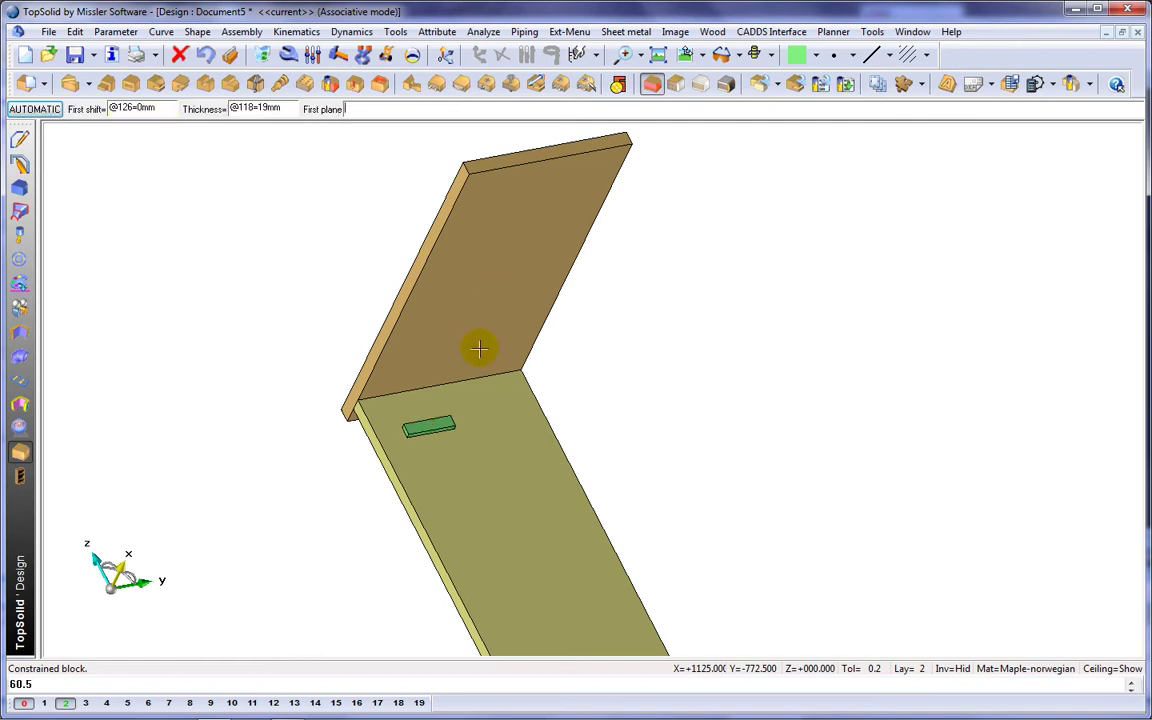
# Show the hidden construction elements and stretch the base rectangle by its corner to about 1020 by 285 mm
pyautogui.moveTo(470, 382); pyautogui.dragTo(440, 276, button='middle')
pyautogui.scroll(-2, 438, 281)
pyautogui.moveTo(542, 311); pyautogui.dragTo(540, 340, button='middle')
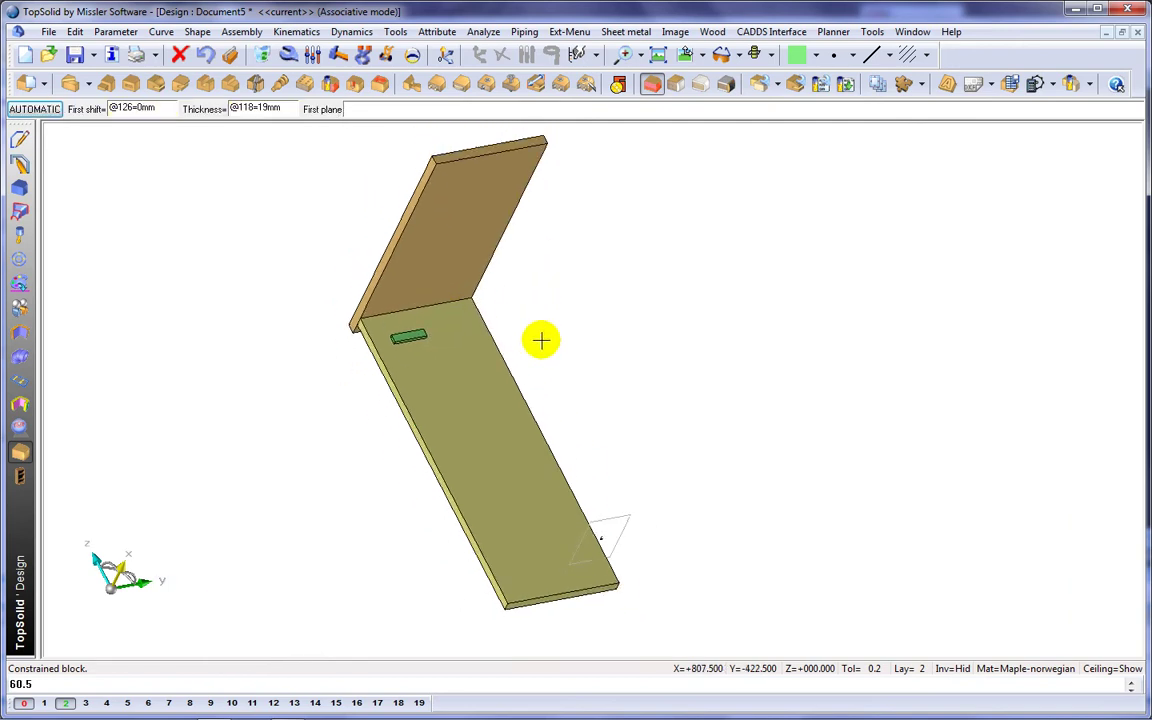
pyautogui.click(945, 667)
pyautogui.click(387, 55)
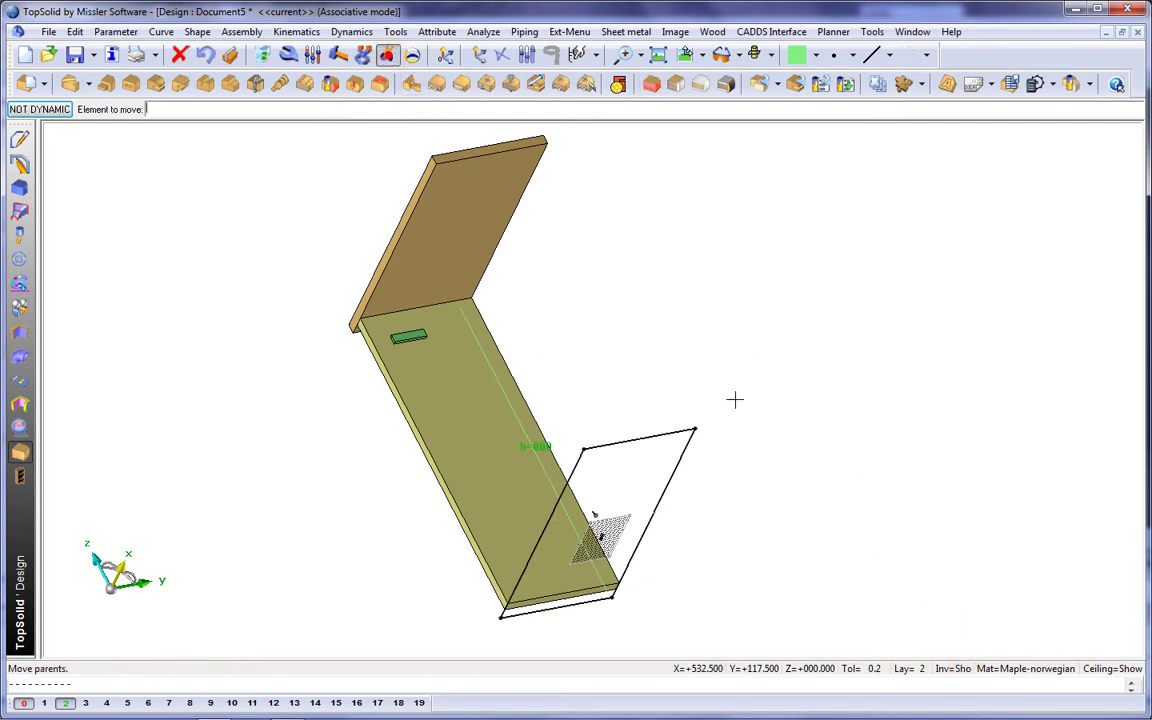
pyautogui.moveTo(697, 428)
pyautogui.mouseDown()
pyautogui.moveTo(782, 421)
pyautogui.moveTo(756, 311)
pyautogui.mouseUp()
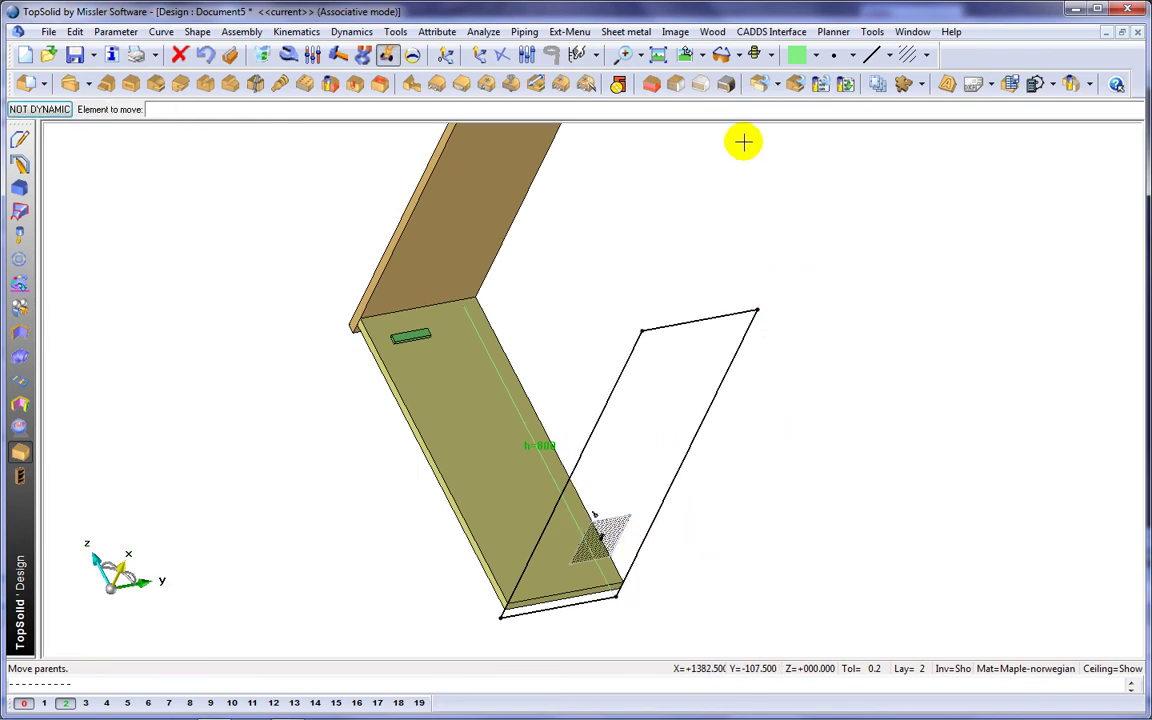
# In plan view, dimension the base rectangle's long side with a symmetry constraint about the Y axis
pyautogui.click(686, 55)
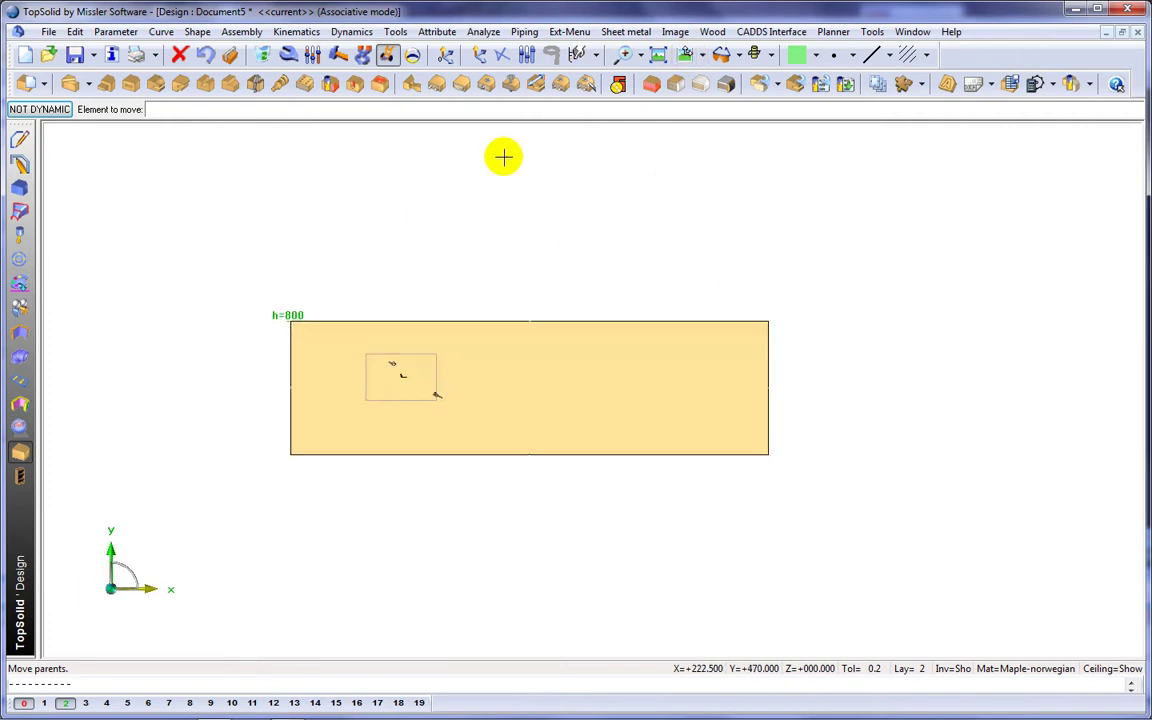
pyautogui.click(20, 139)
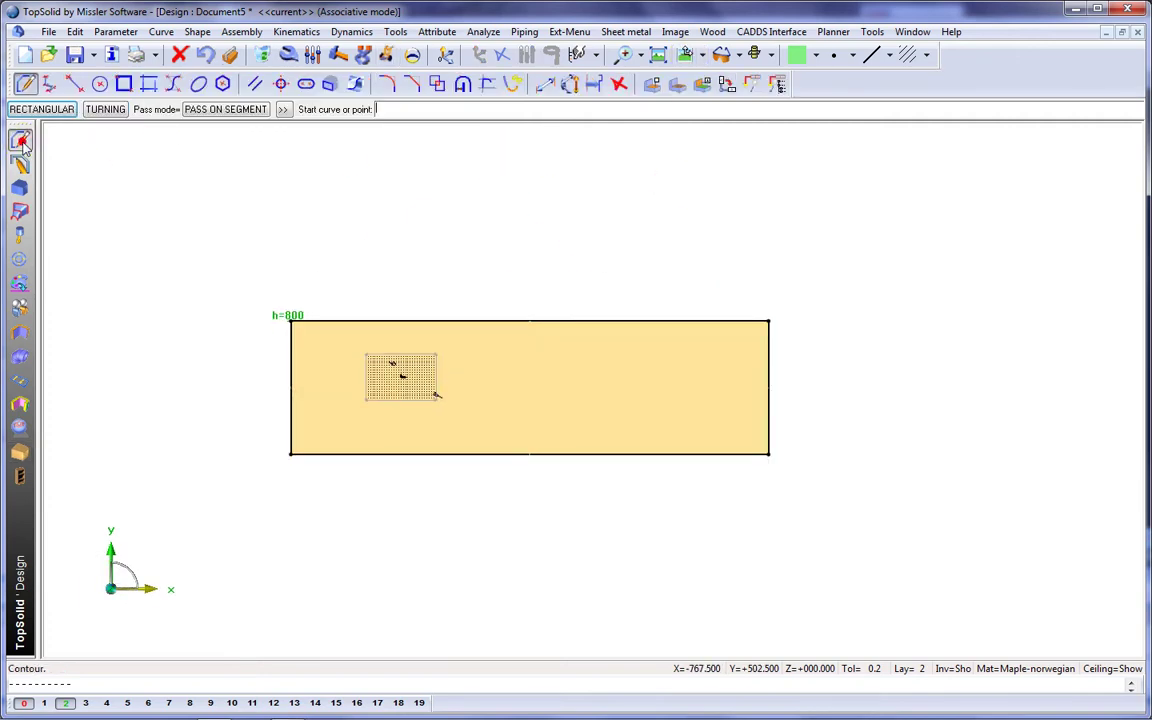
pyautogui.click(545, 84)
pyautogui.click(503, 319)
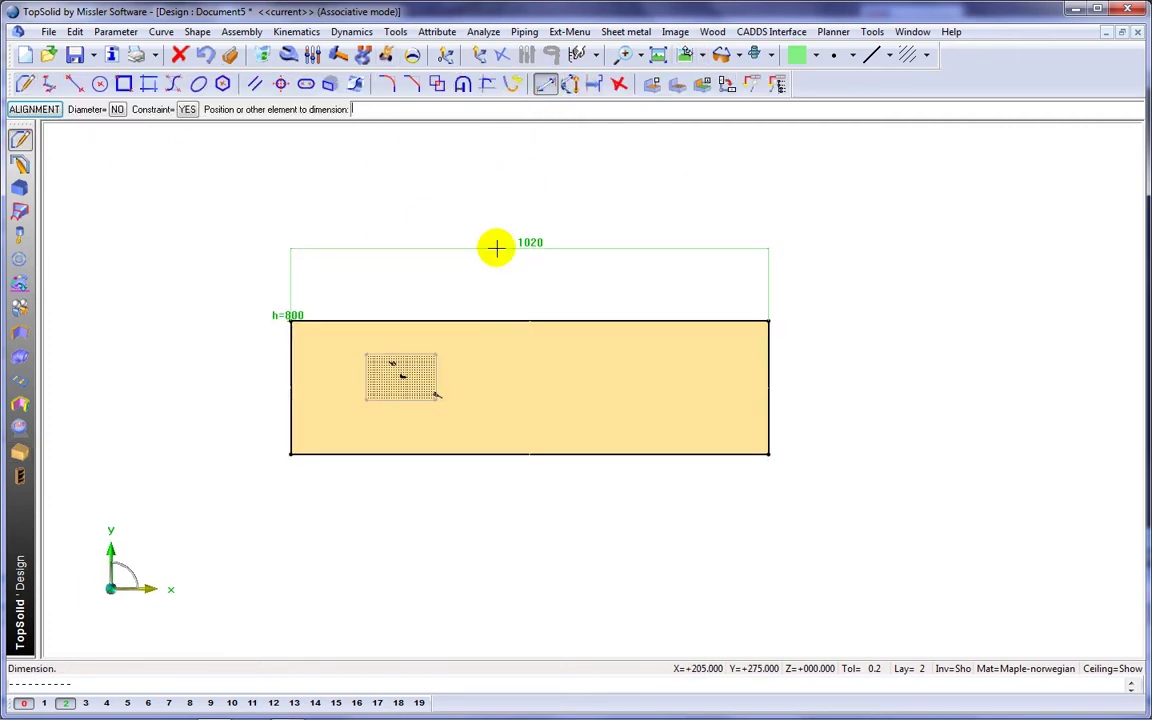
pyautogui.click(494, 247)
pyautogui.click(562, 112)
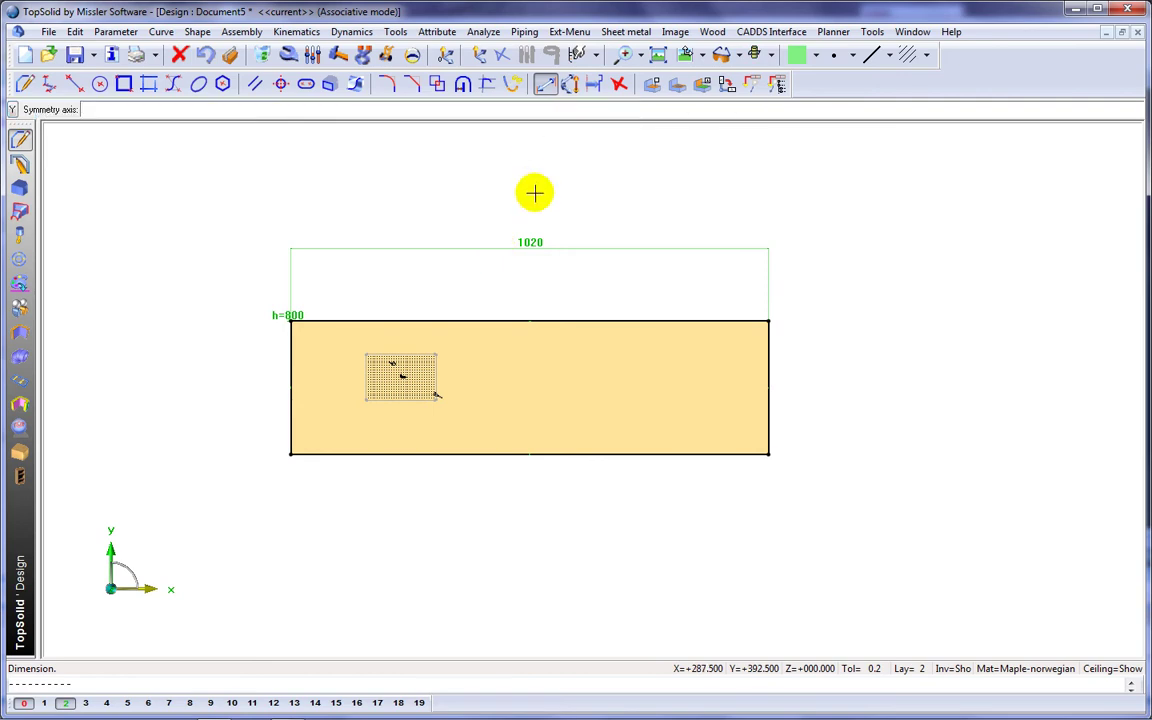
# Dimension the base rectangle's short side and centre it on the origin with a symmetry constraint
pyautogui.click(641, 355)
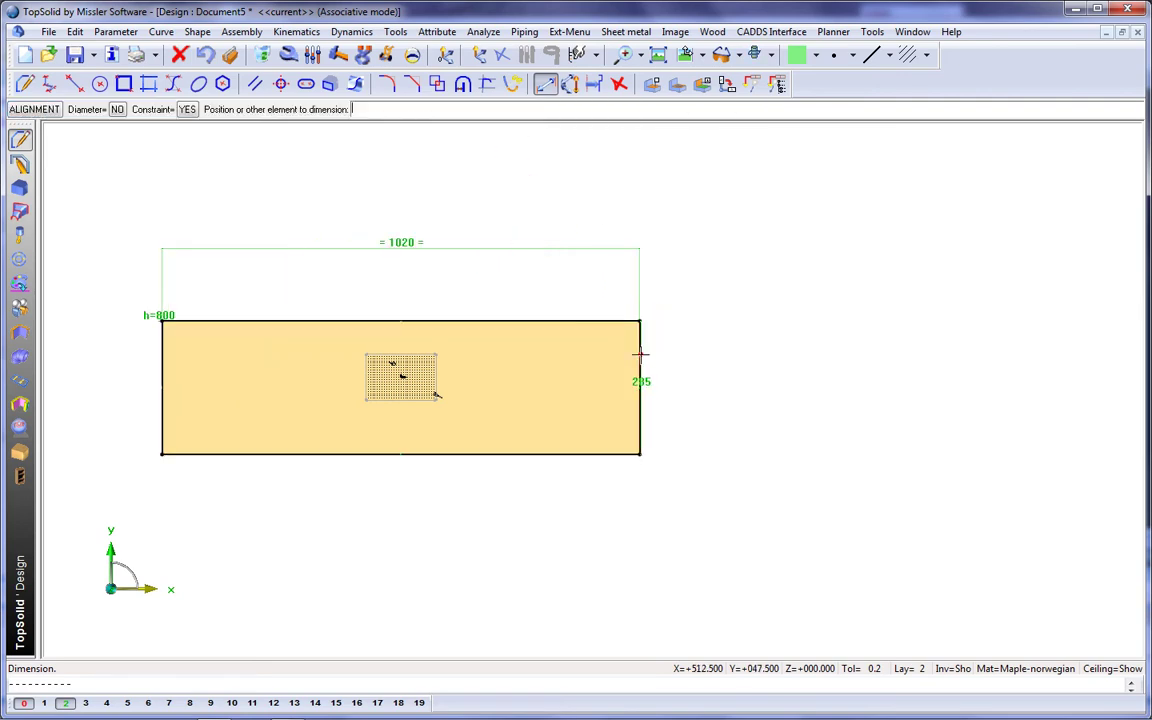
pyautogui.click(689, 357)
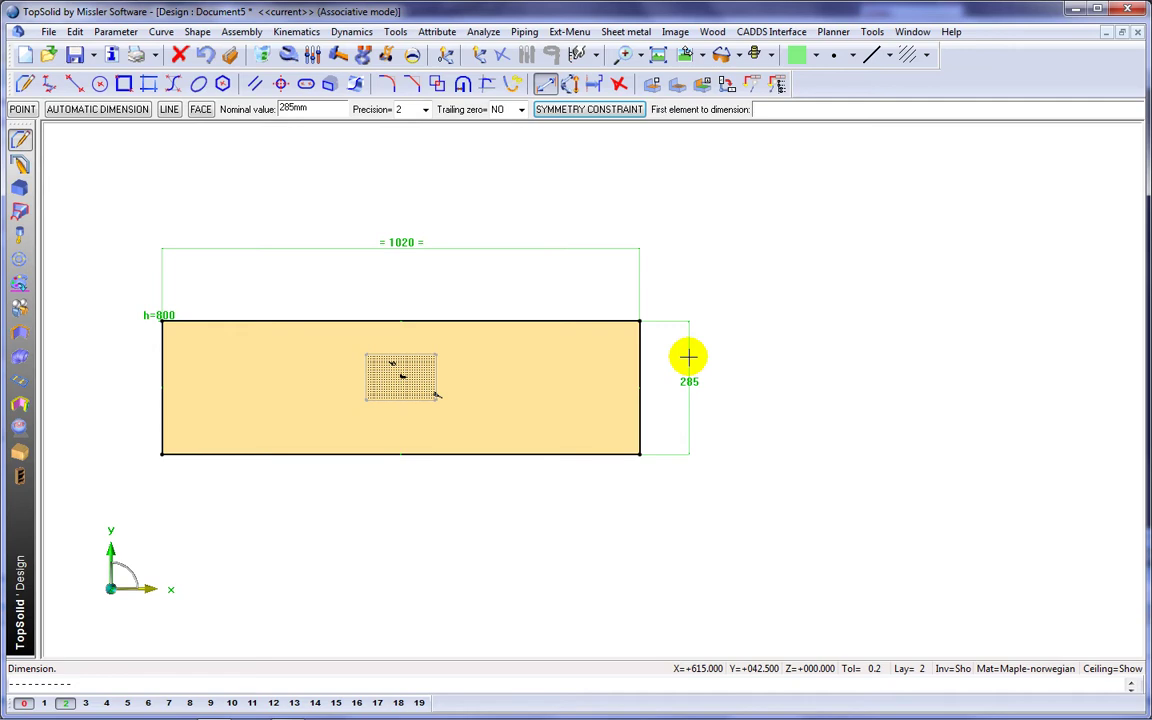
pyautogui.rightClick(689, 357)
pyautogui.click(810, 505)
pyautogui.click(810, 508)
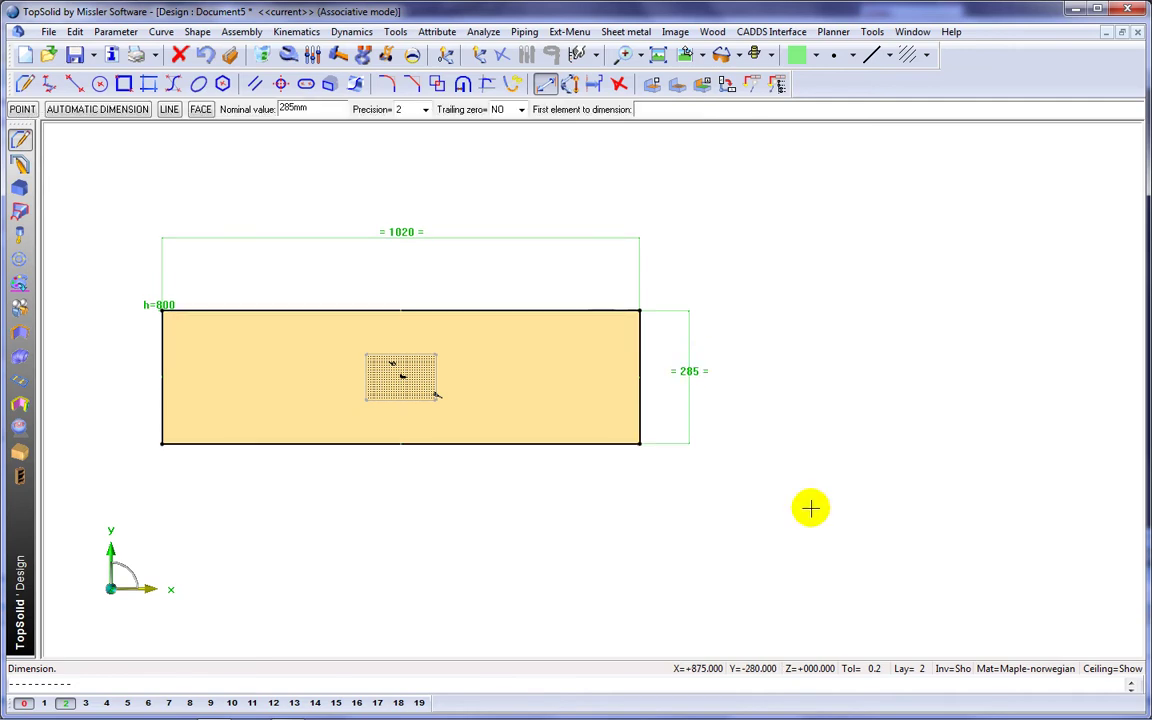
# Set the rectangle's long dimension to 800 mm named w and the short one to 400 mm named d, and hide the construction elements
pyautogui.click(313, 54)
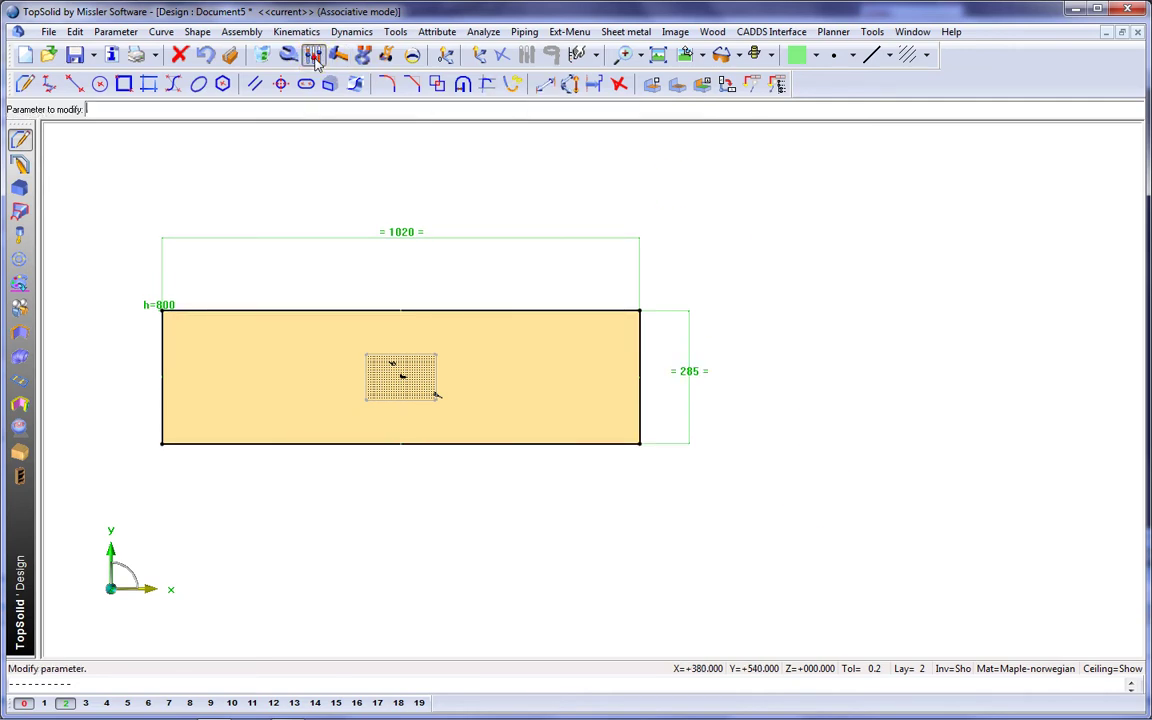
pyautogui.click(403, 236)
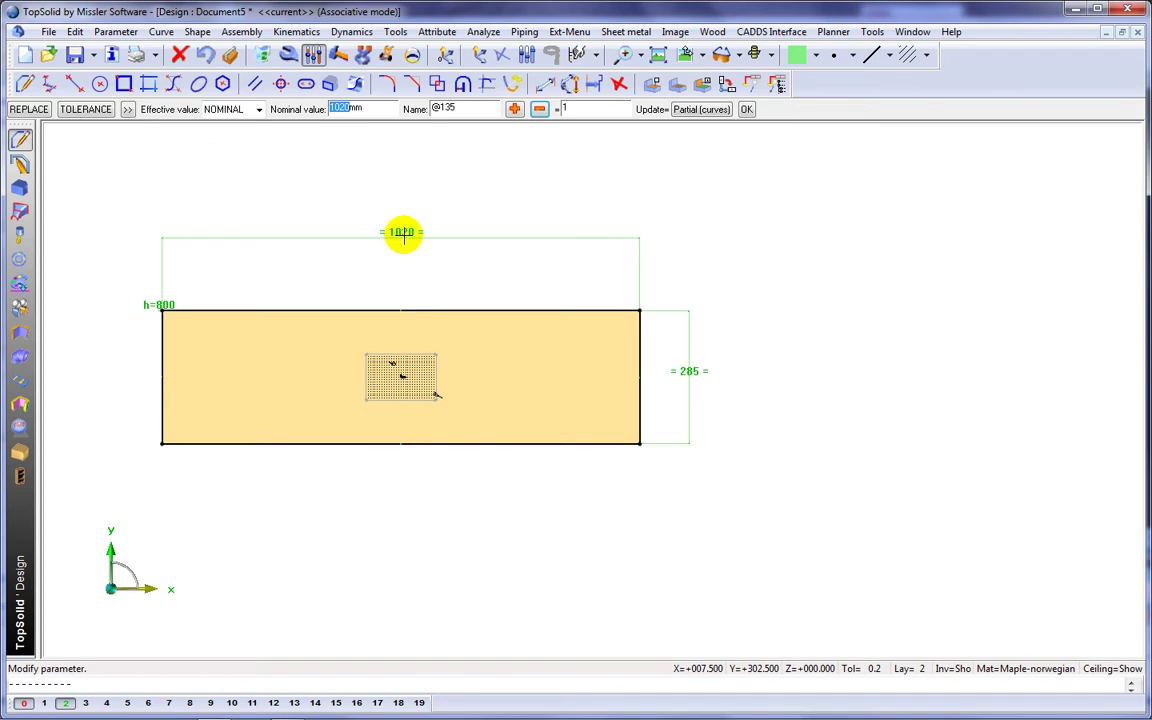
pyautogui.press('Return')
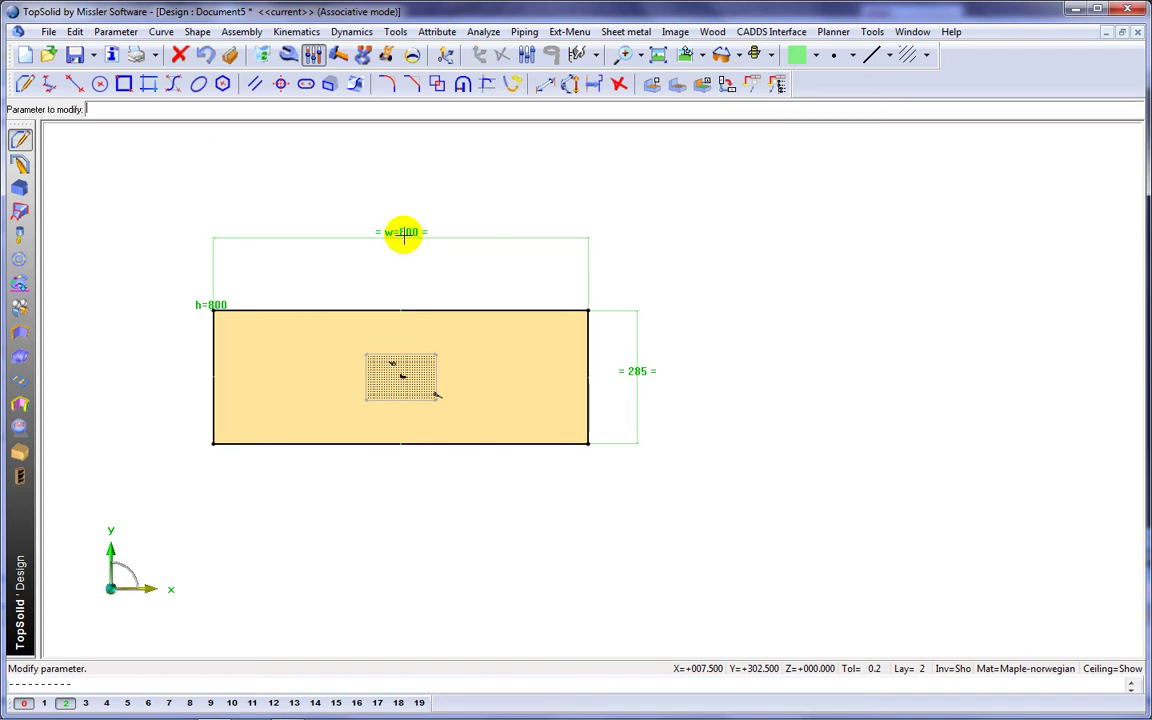
pyautogui.click(637, 370)
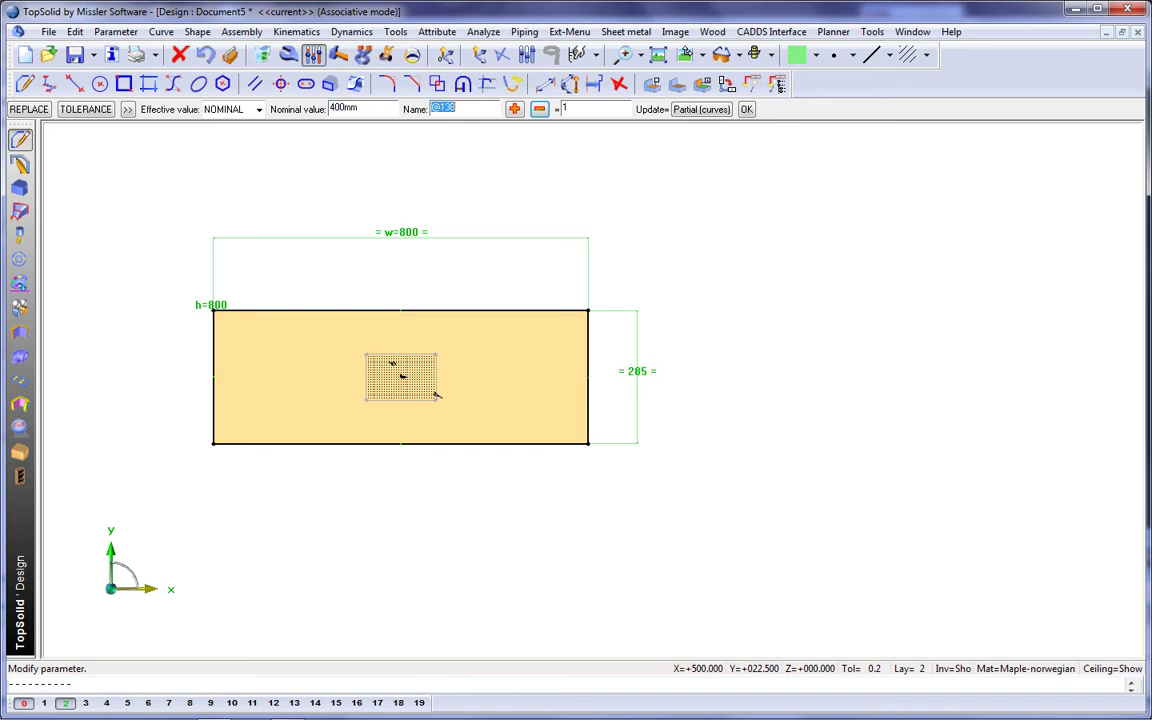
pyautogui.click(636, 369)
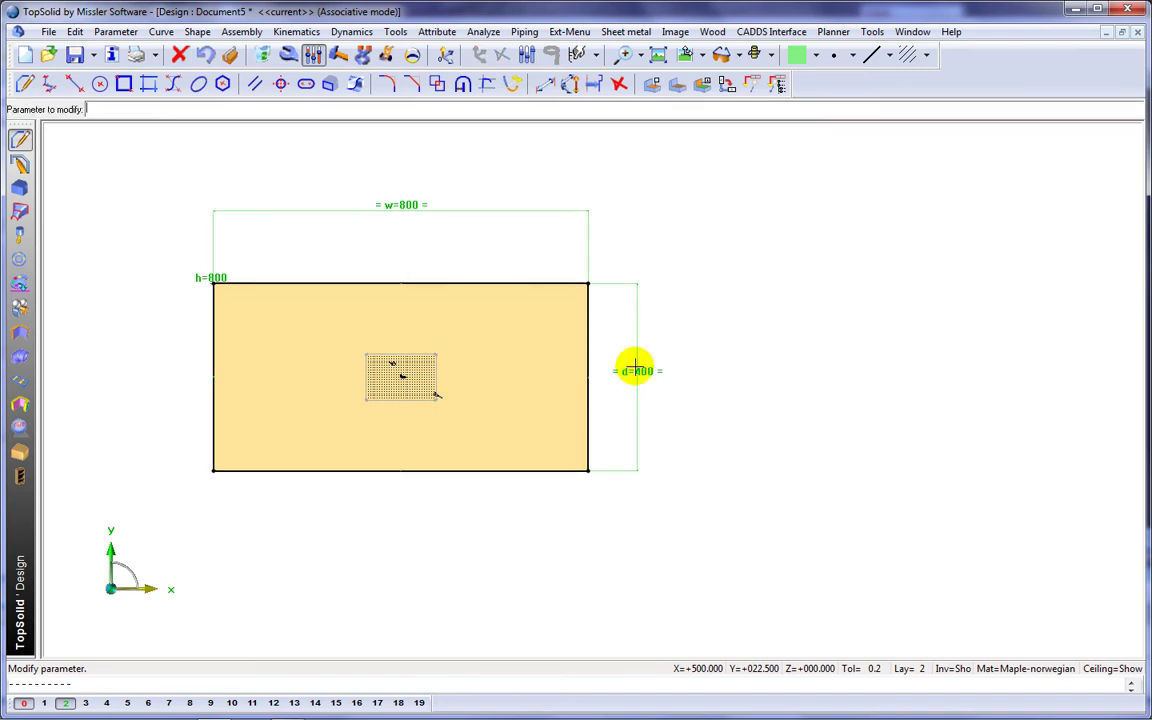
pyautogui.click(950, 667)
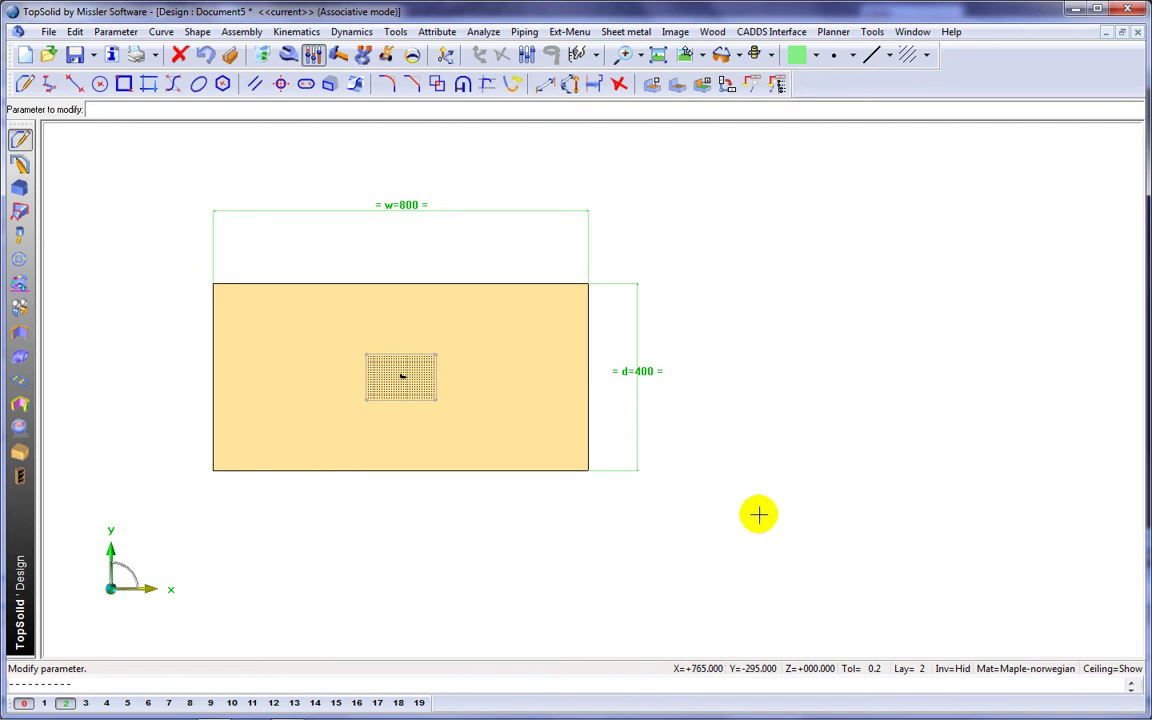
# Duplicate the side panel and the small green block by mirroring them across the YZ plane
pyautogui.moveTo(860, 553); pyautogui.dragTo(717, 432, button='middle')
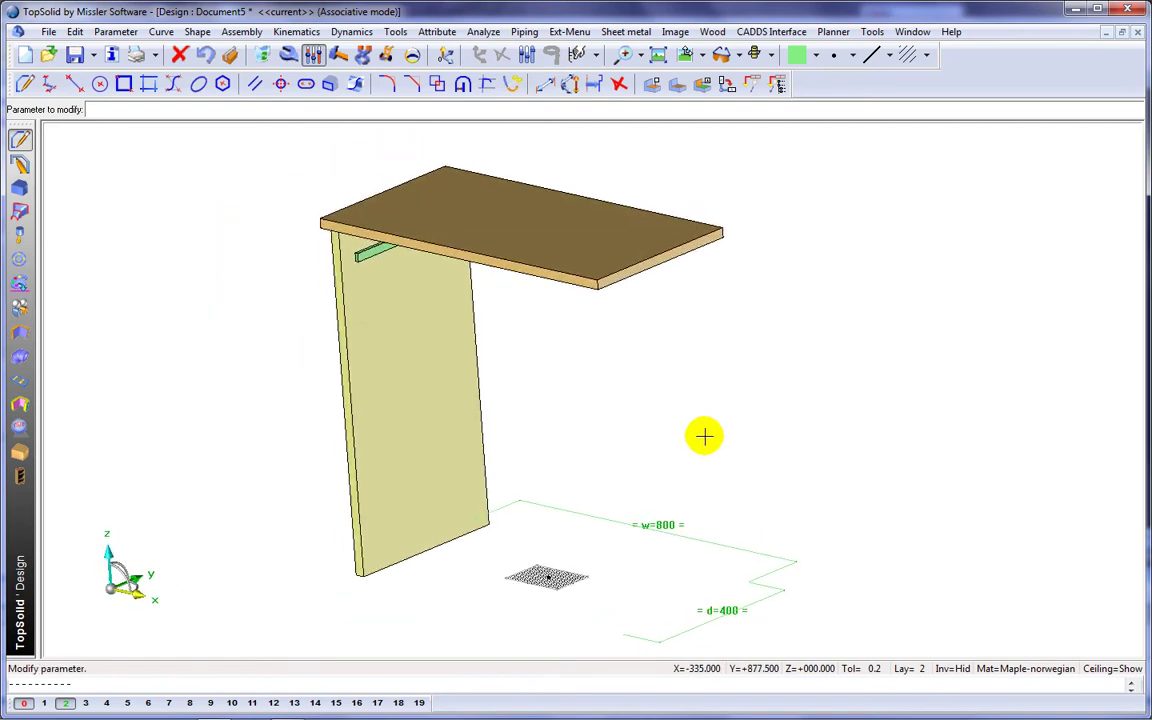
pyautogui.click(74, 32)
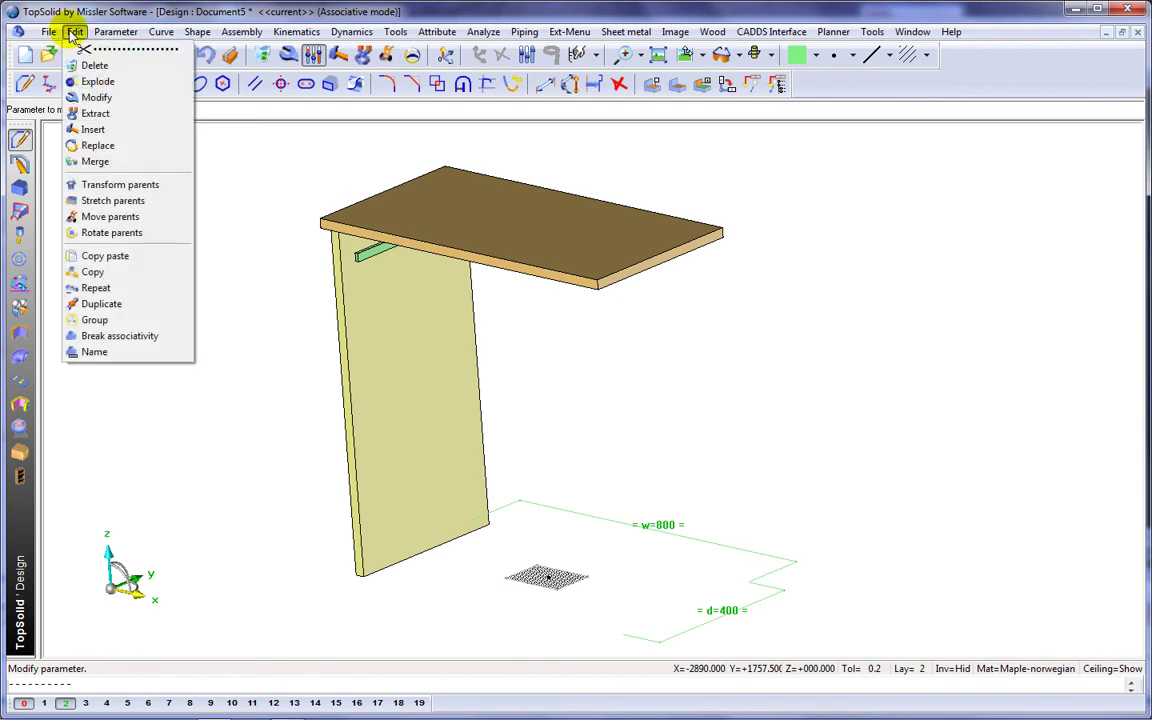
pyautogui.click(99, 303)
pyautogui.click(270, 110)
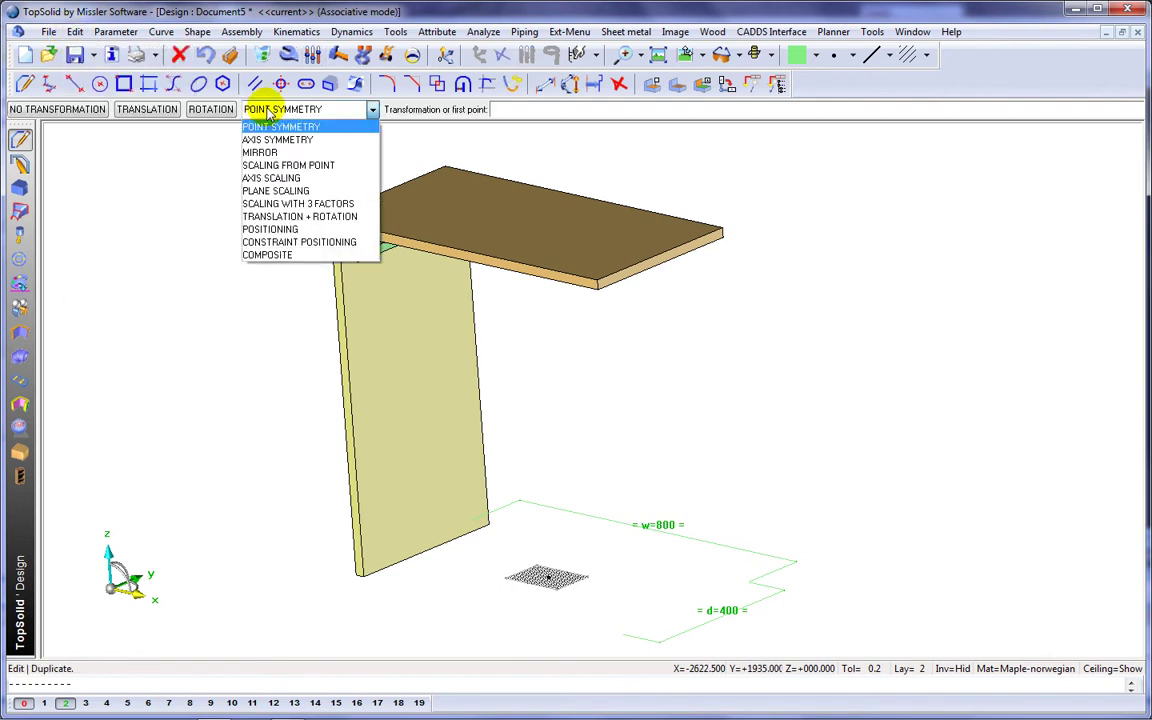
pyautogui.click(262, 152)
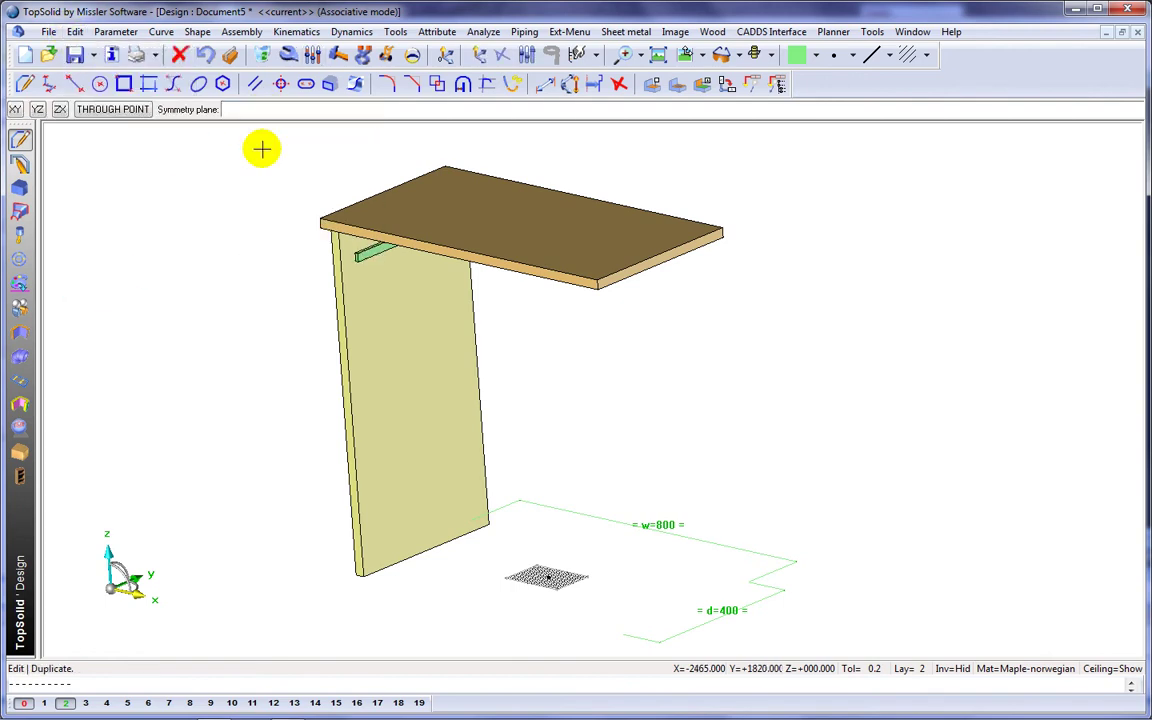
pyautogui.click(37, 109)
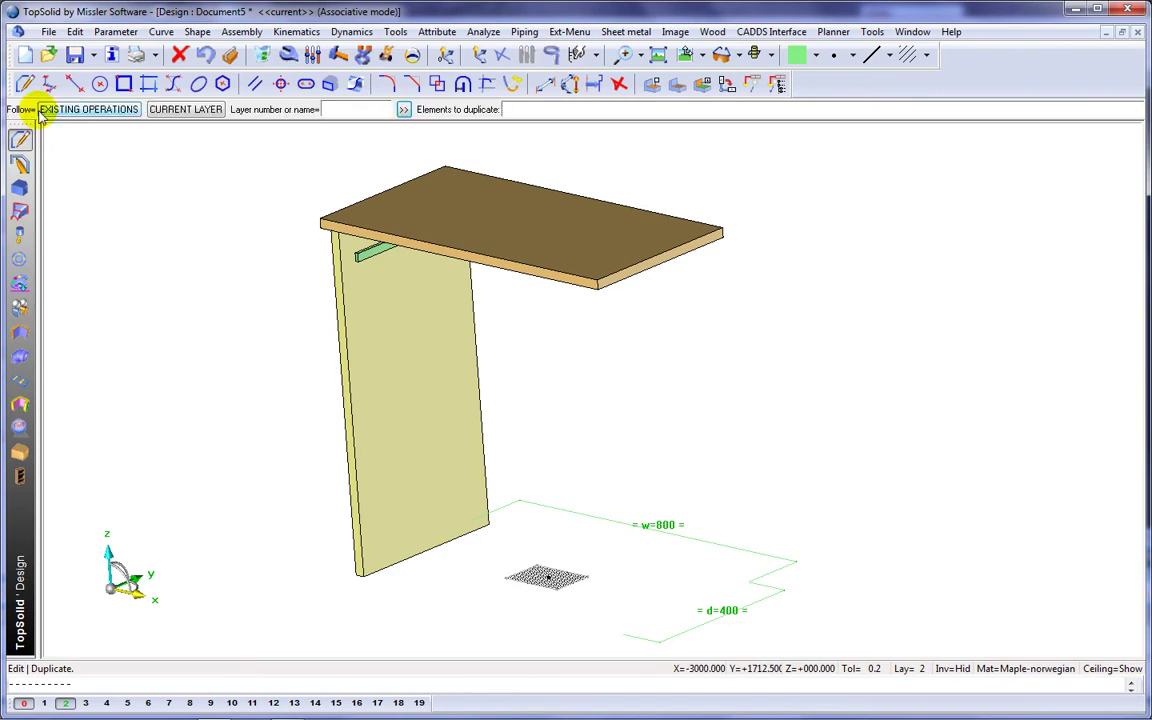
pyautogui.click(352, 315)
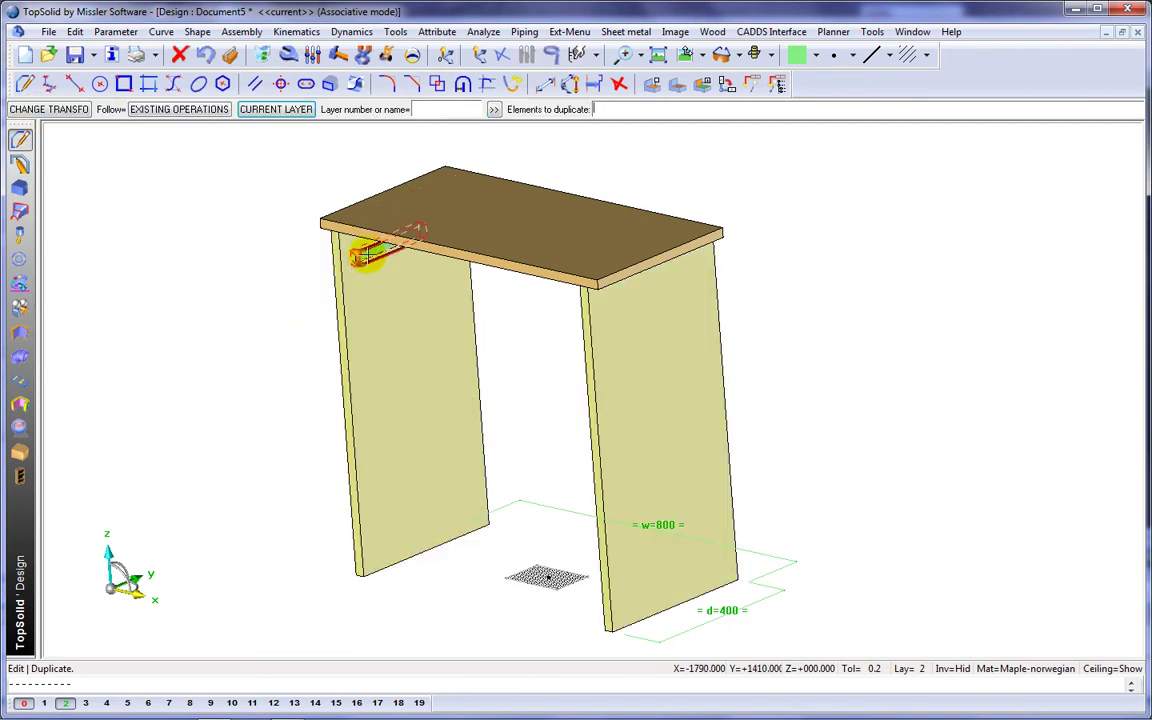
pyautogui.moveTo(254, 269); pyautogui.dragTo(145, 291, button='middle')
# Set the current colour to light orange and constrain a 22 mm thick block between the inner faces of both side panels
pyautogui.click(19, 452)
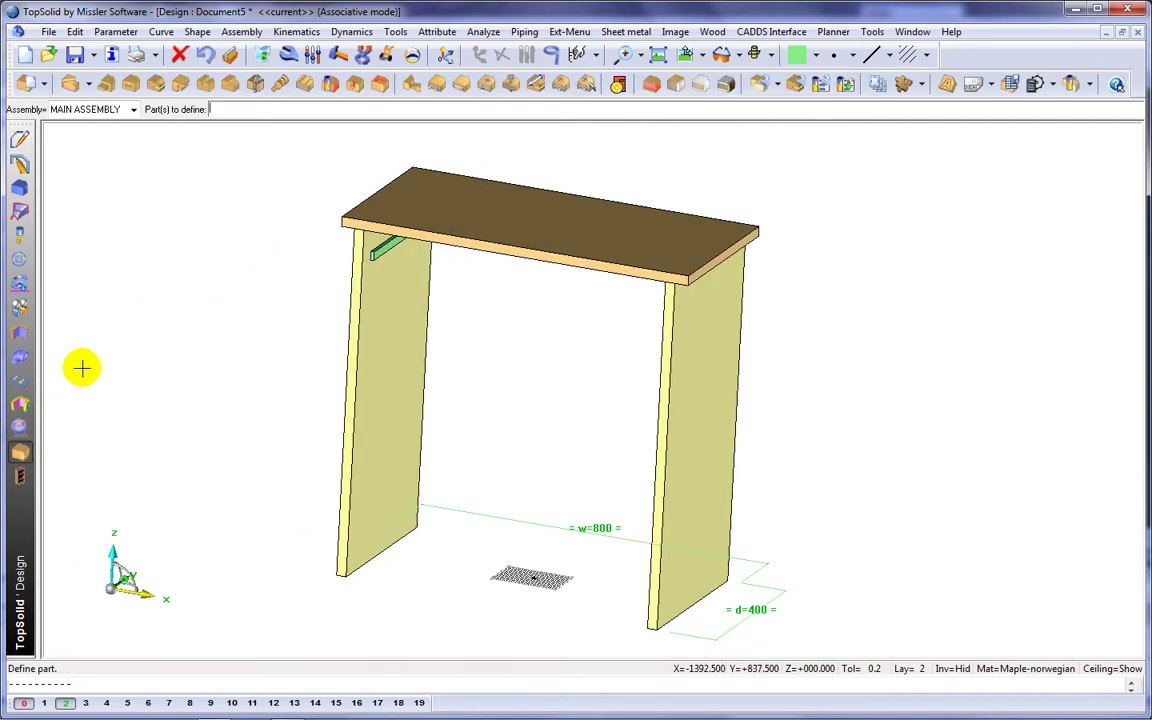
pyautogui.click(818, 55)
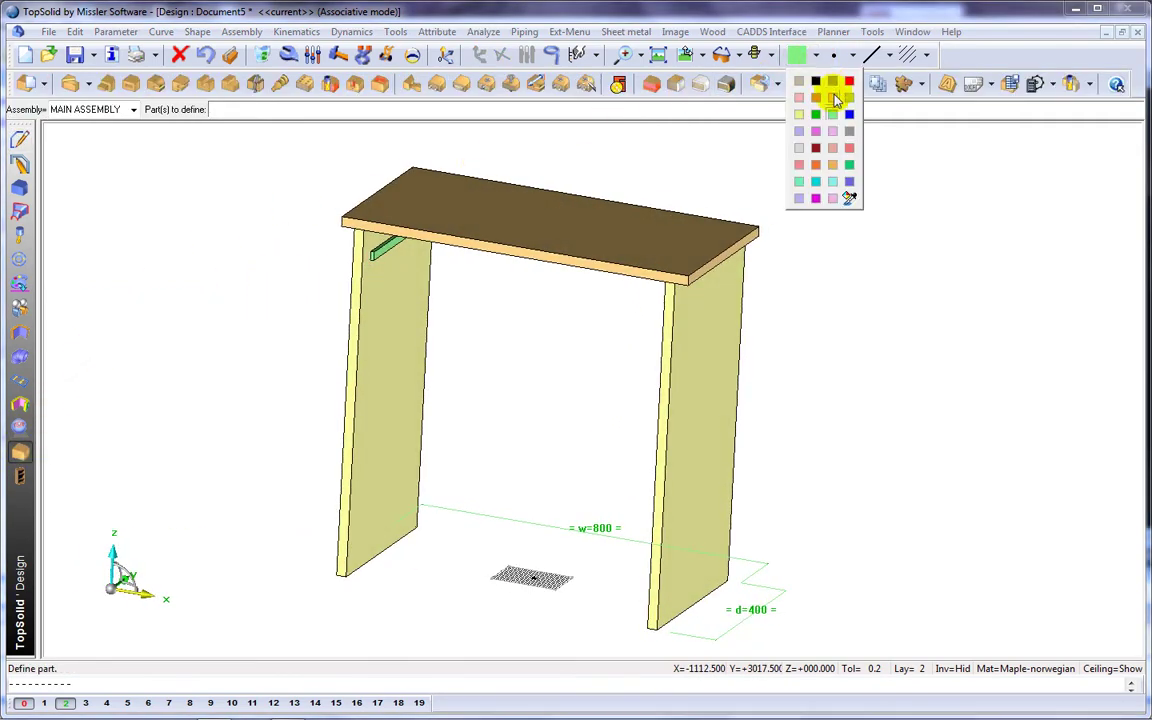
pyautogui.click(833, 98)
pyautogui.click(651, 84)
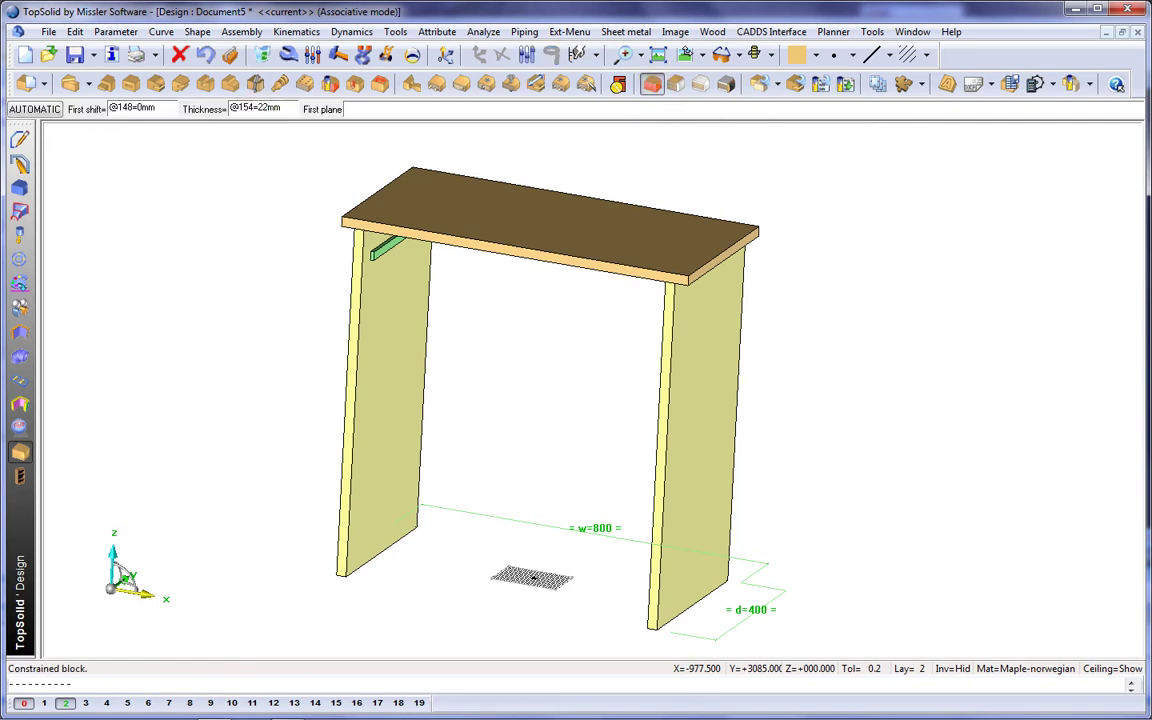
pyautogui.click(381, 386)
pyautogui.moveTo(400, 390); pyautogui.dragTo(690, 415, button='middle')
pyautogui.click(715, 419)
# Complete the block as a bottom shelf shifted 95 mm up from the lower end of the side panels
pyautogui.click(52, 109)
pyautogui.click(665, 574)
pyautogui.moveTo(665, 574); pyautogui.dragTo(553, 463, button='middle')
pyautogui.write('95')
pyautogui.press('Return')
pyautogui.press('Return')
pyautogui.moveTo(892, 421); pyautogui.dragTo(812, 371, button='middle')
# Define the cabinet's pieces as parts, designating the top panel Top with reference T001 and the original side panel Left
pyautogui.click(26, 84)
pyautogui.scroll(-2, 224, 162)
pyautogui.moveTo(229, 147); pyautogui.dragTo(751, 594)
pyautogui.write('Top')
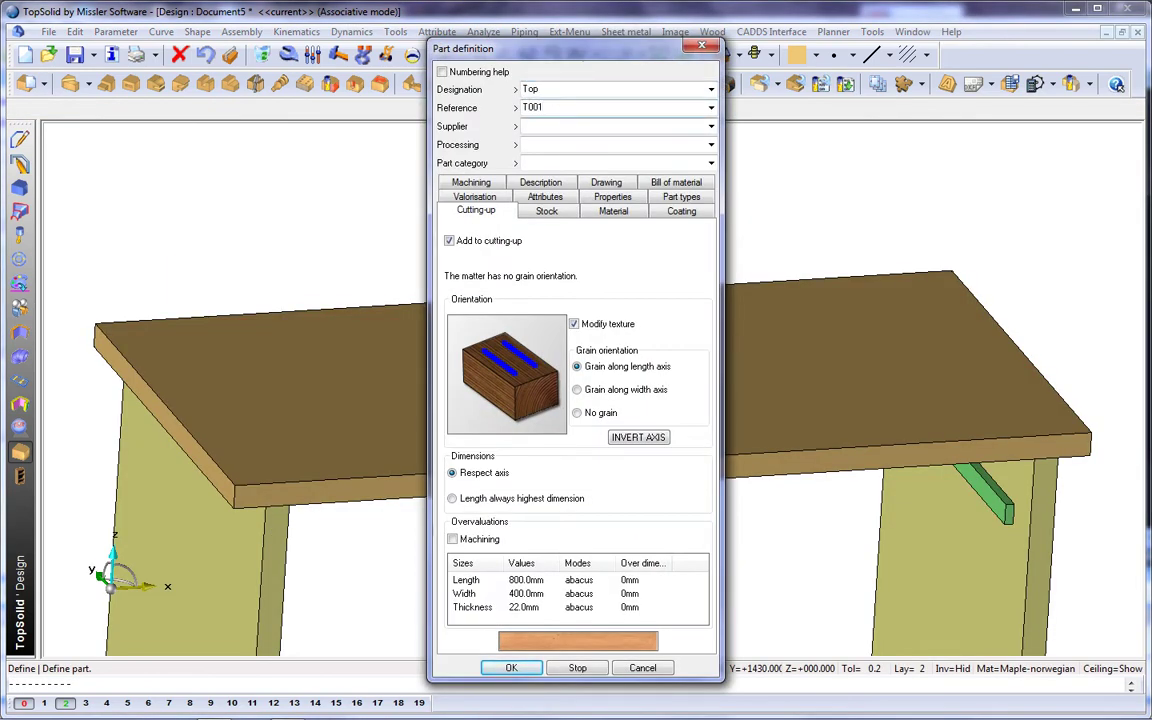
pyautogui.press('Return')
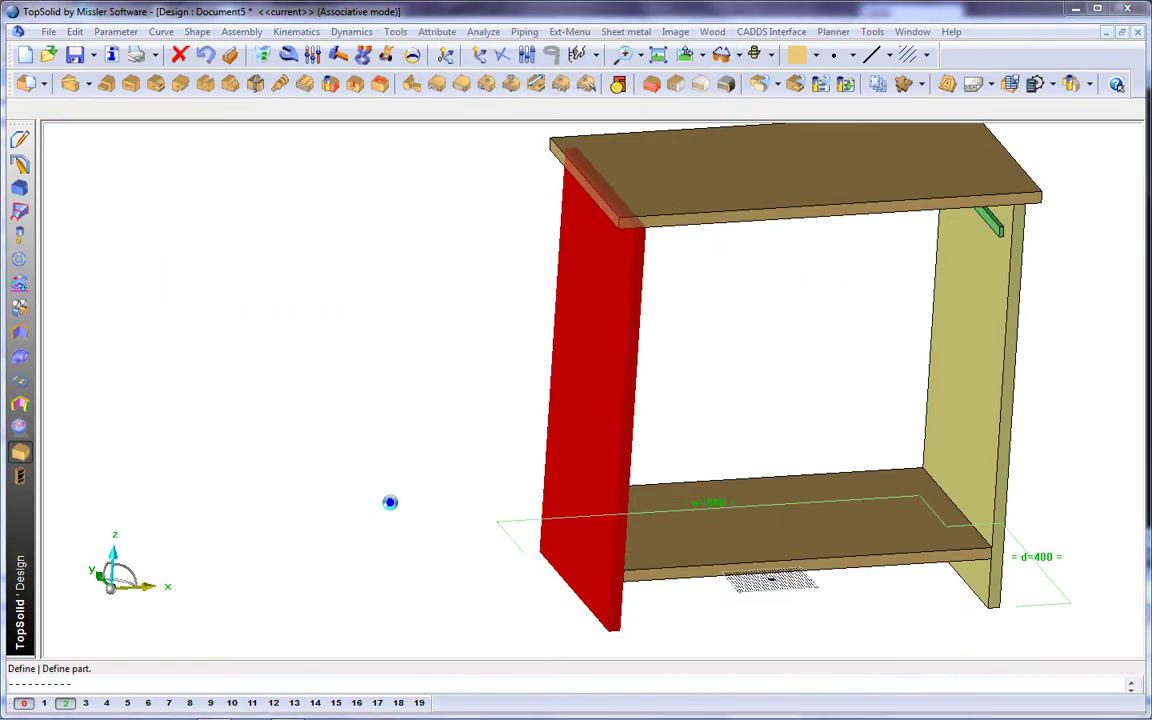
pyautogui.press('Return')
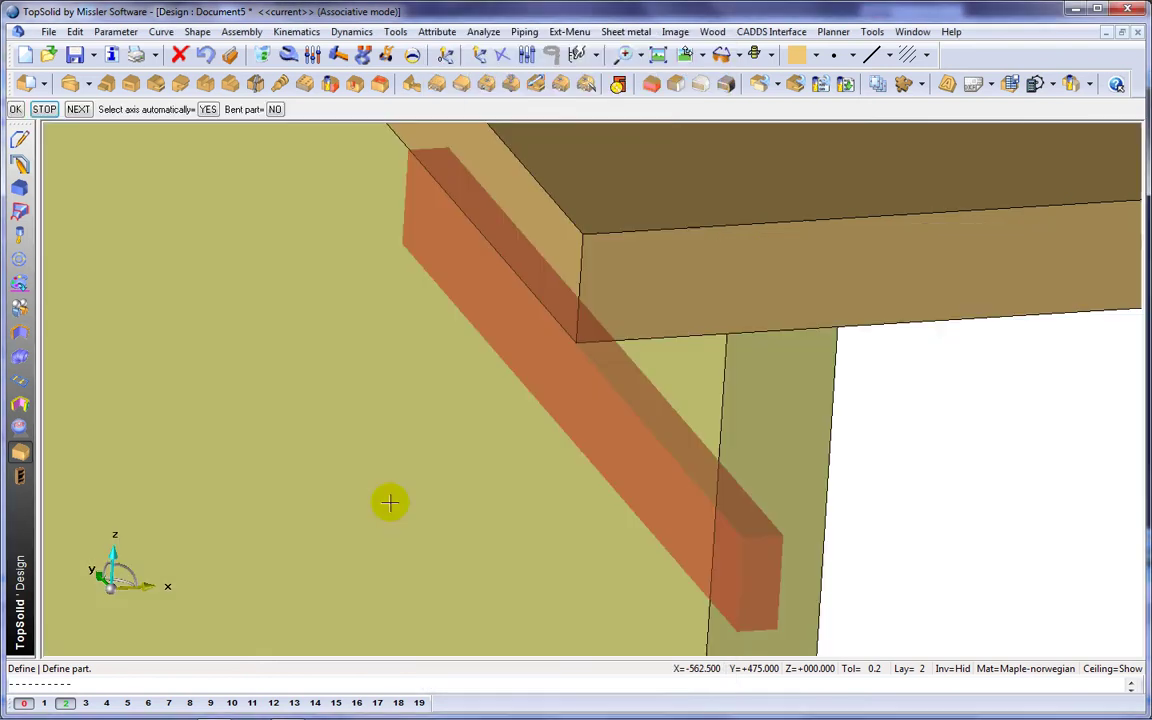
pyautogui.click(34, 108)
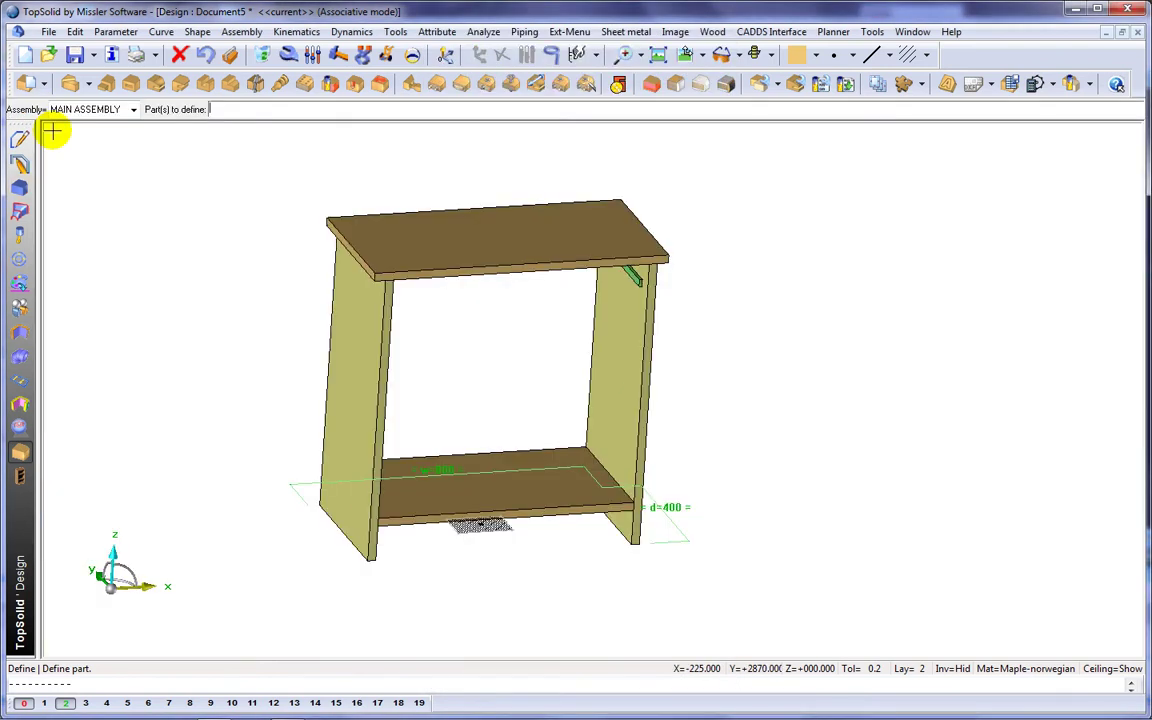
# Define the main set with the designation Furniture and display its part list in a narrow assembly tree
pyautogui.click(32, 85)
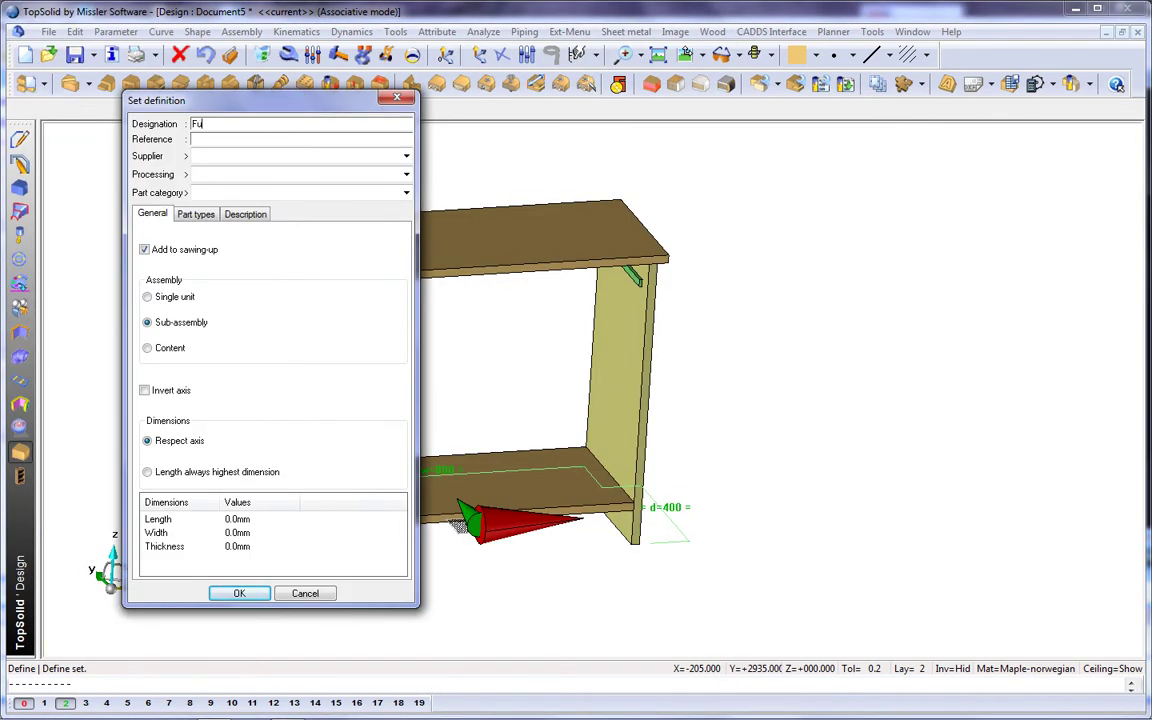
pyautogui.click(226, 592)
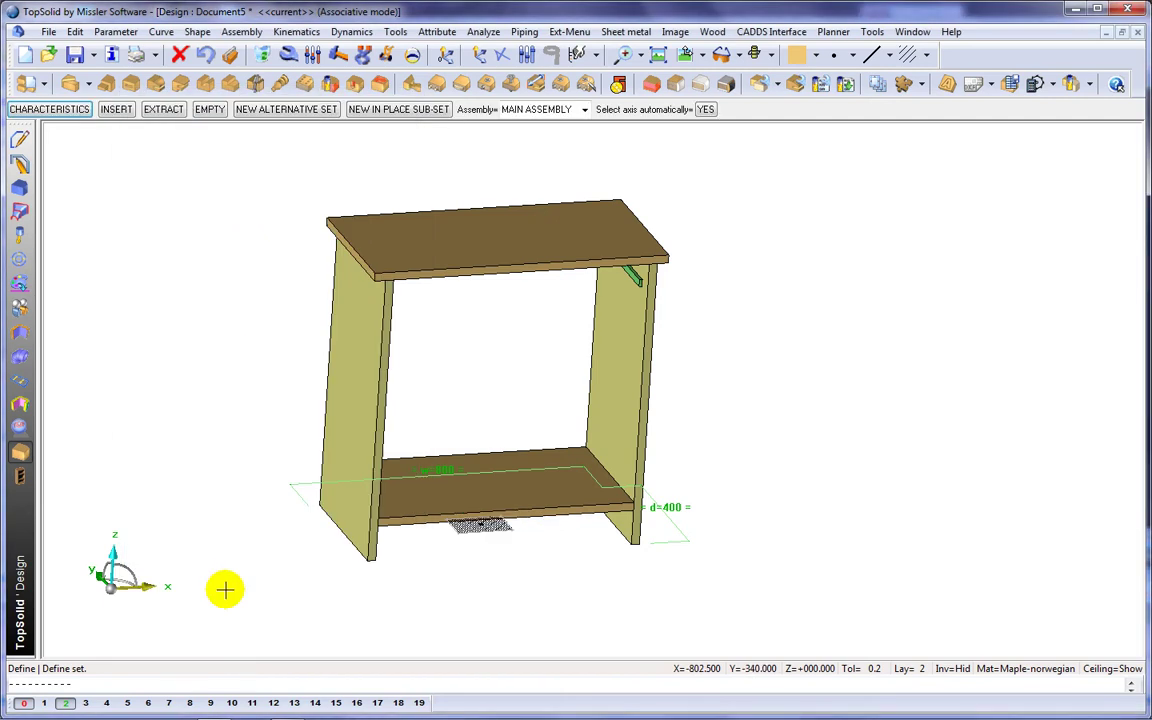
pyautogui.doubleClick(41, 216)
pyautogui.click(138, 134)
pyautogui.click(118, 167)
pyautogui.moveTo(118, 181); pyautogui.dragTo(120, 230)
pyautogui.moveTo(317, 303); pyautogui.dragTo(169, 311)
# Create a 40 mm constrained block spanning the two side panels, positioned from the top panel with a 160 mm shift
pyautogui.click(651, 86)
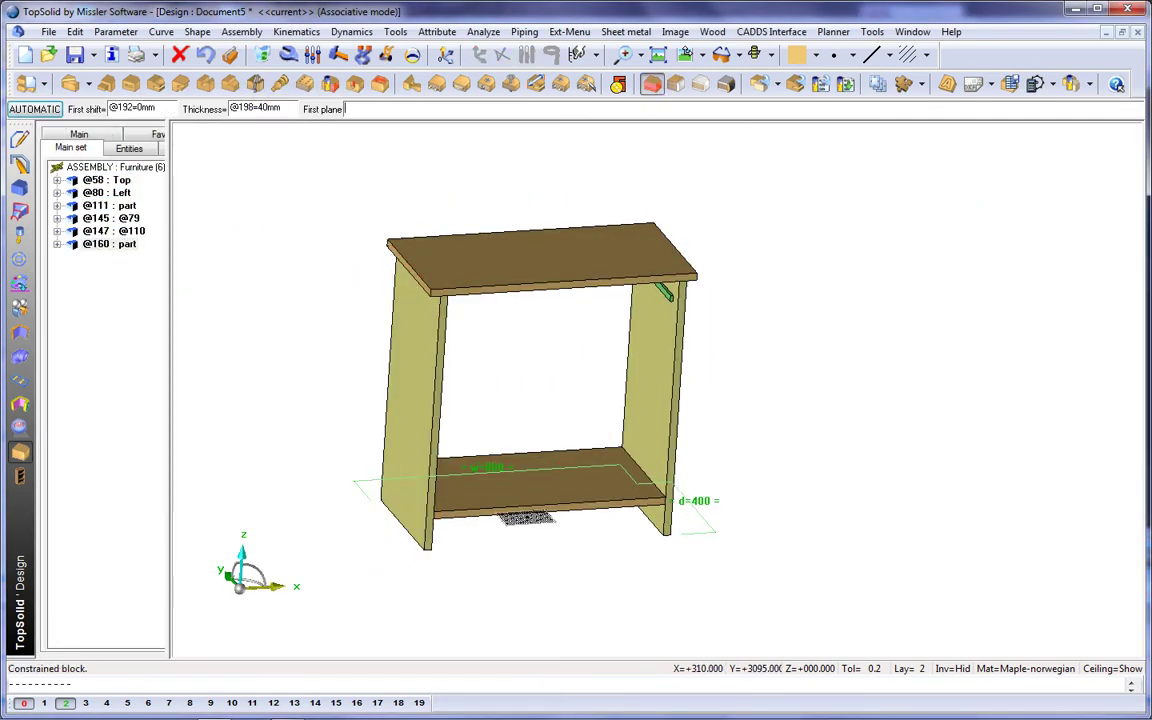
pyautogui.click(411, 360)
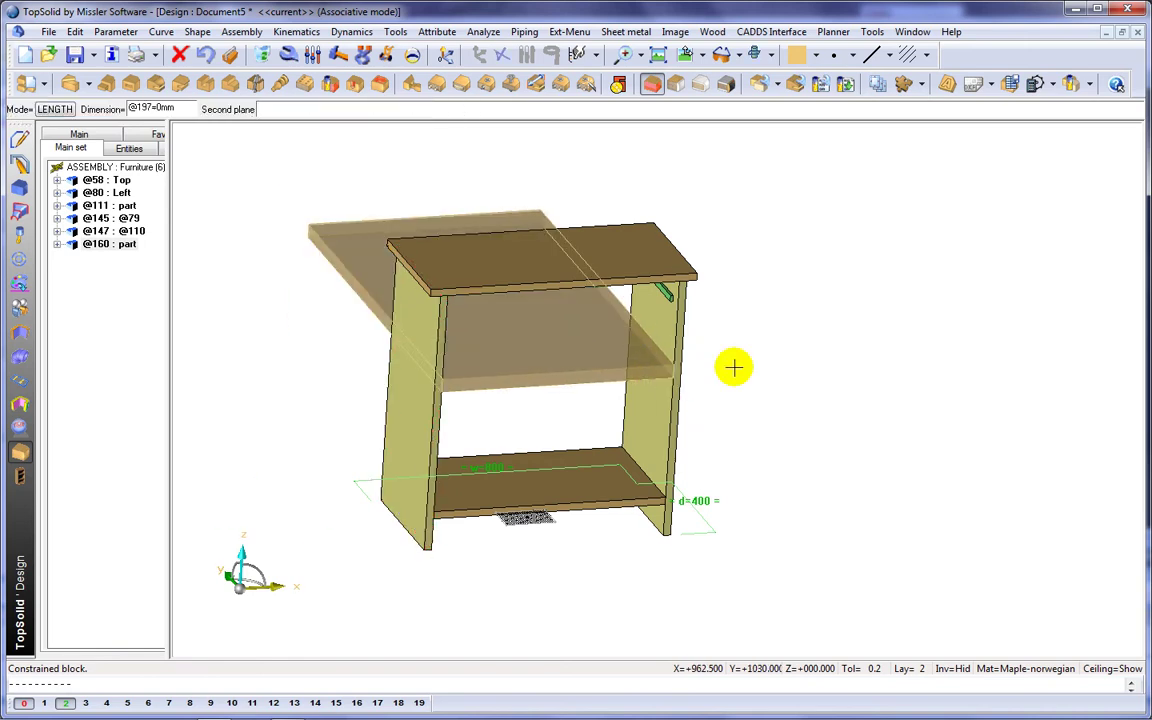
pyautogui.press('Return')
pyautogui.moveTo(733, 368); pyautogui.dragTo(699, 296, button='middle')
pyautogui.click(612, 262)
pyautogui.click(578, 184)
pyautogui.write('160')
pyautogui.press('Return')
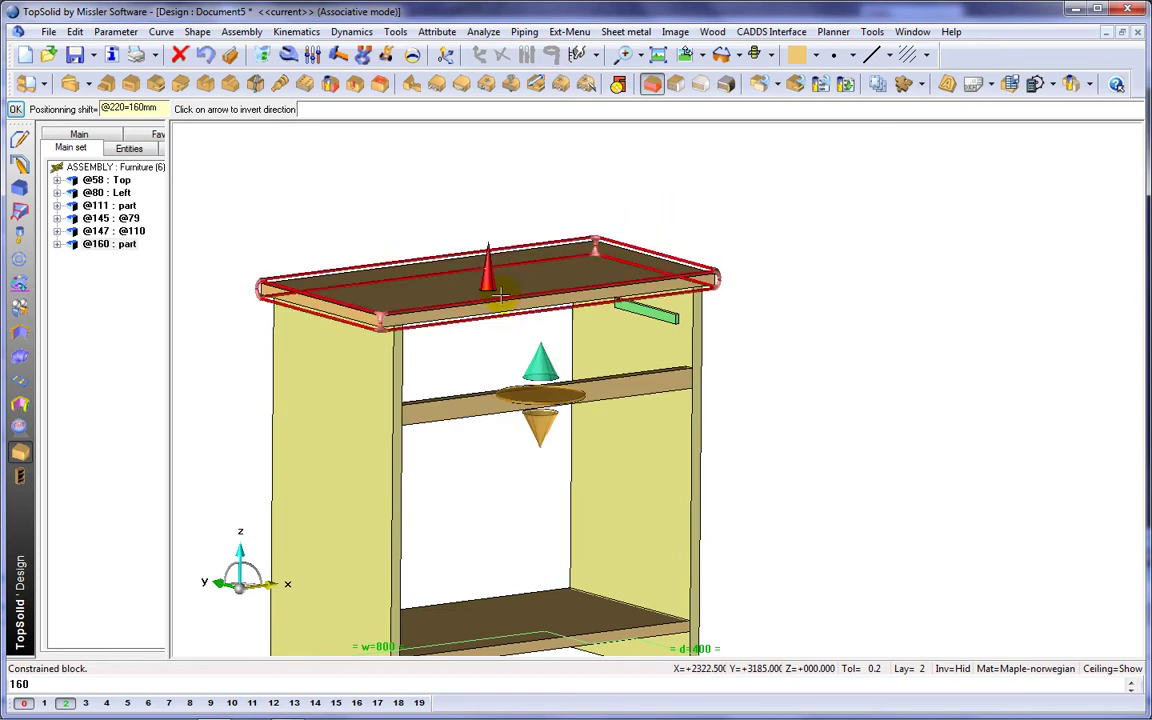
pyautogui.rightClick(761, 234)
# Define the new crosspiece between the side panels as a part designated Facade
pyautogui.moveTo(761, 234); pyautogui.dragTo(820, 198, button='middle')
pyautogui.scroll(-1, 820, 198)
pyautogui.click(132, 86)
pyautogui.click(600, 333)
pyautogui.write('Facade')
pyautogui.press('Return')
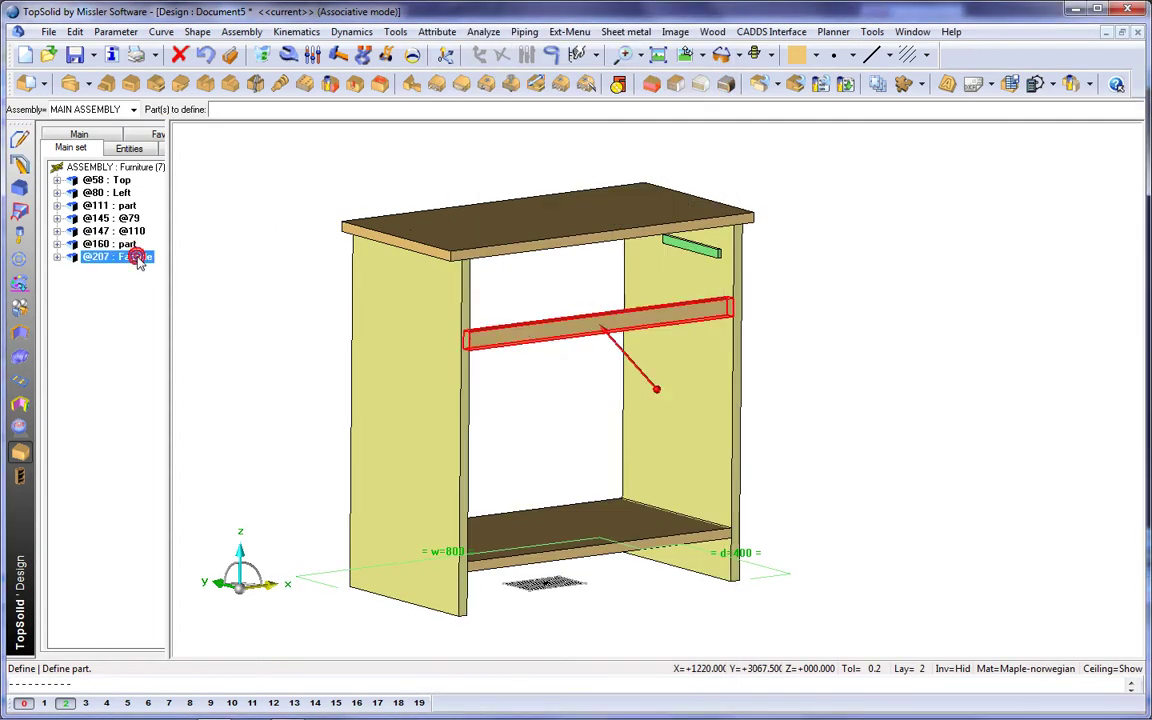
# Include a standard Plinth from the Demo Furniture family, code P60, along the bottom outer edge of the left side panel
pyautogui.click(20, 257)
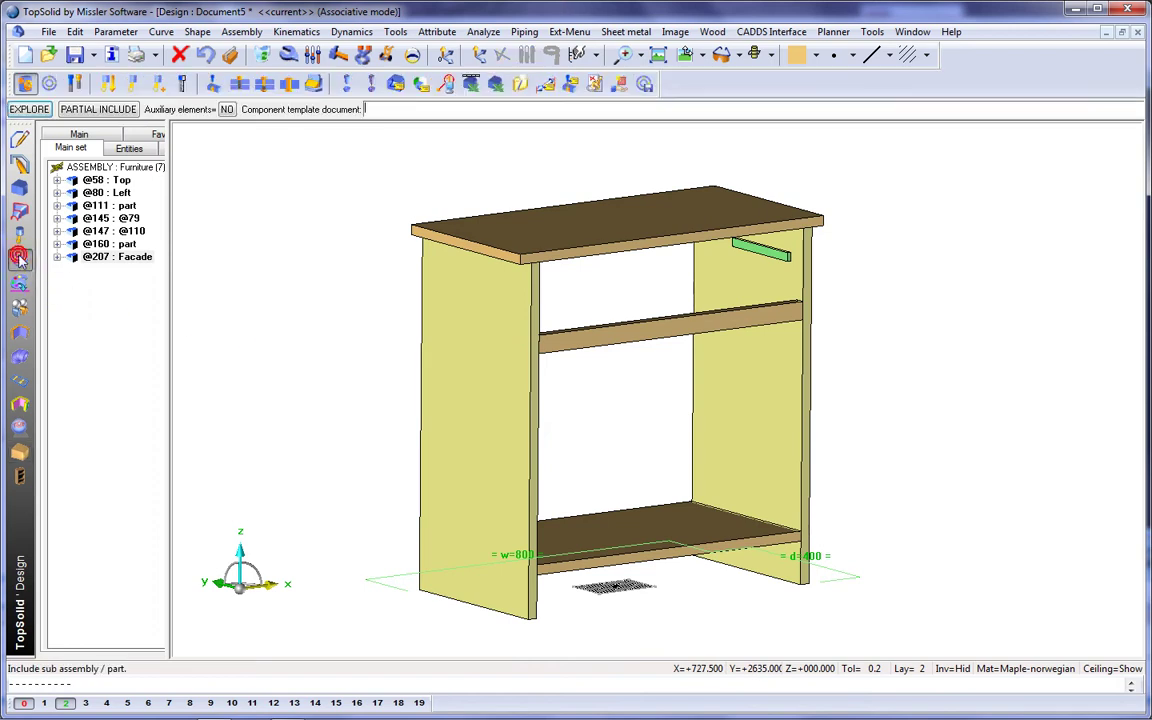
pyautogui.click(49, 84)
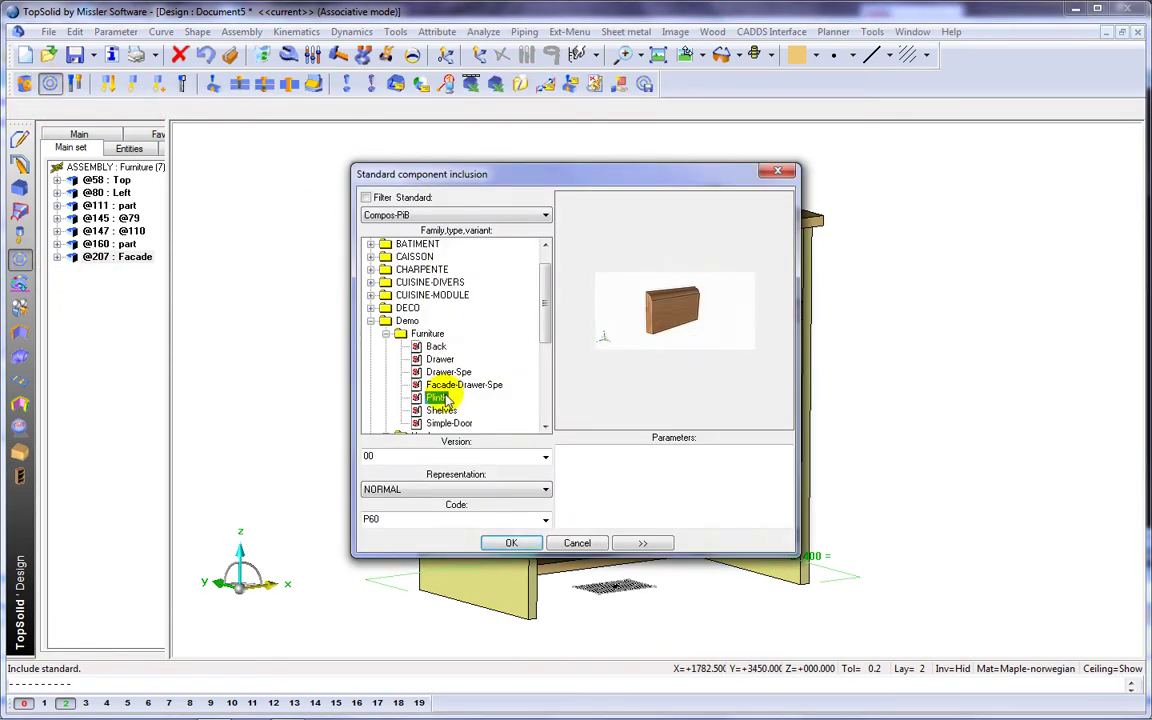
pyautogui.click(511, 543)
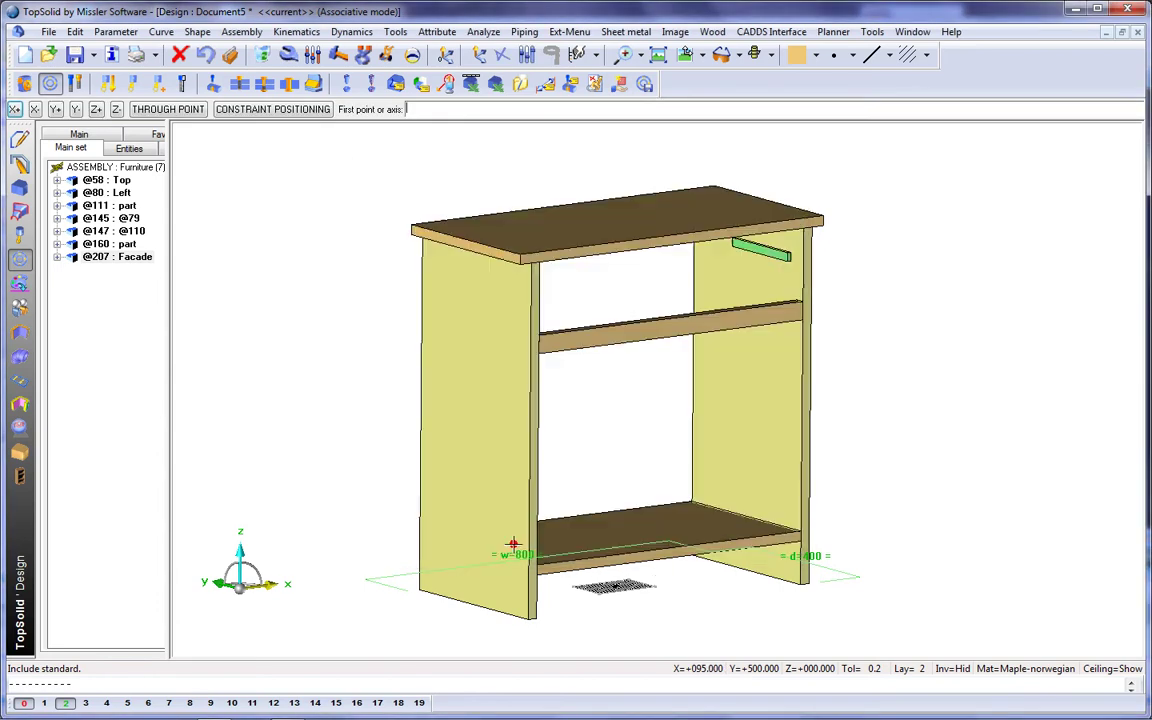
pyautogui.scroll(3, 501, 625)
pyautogui.click(550, 615)
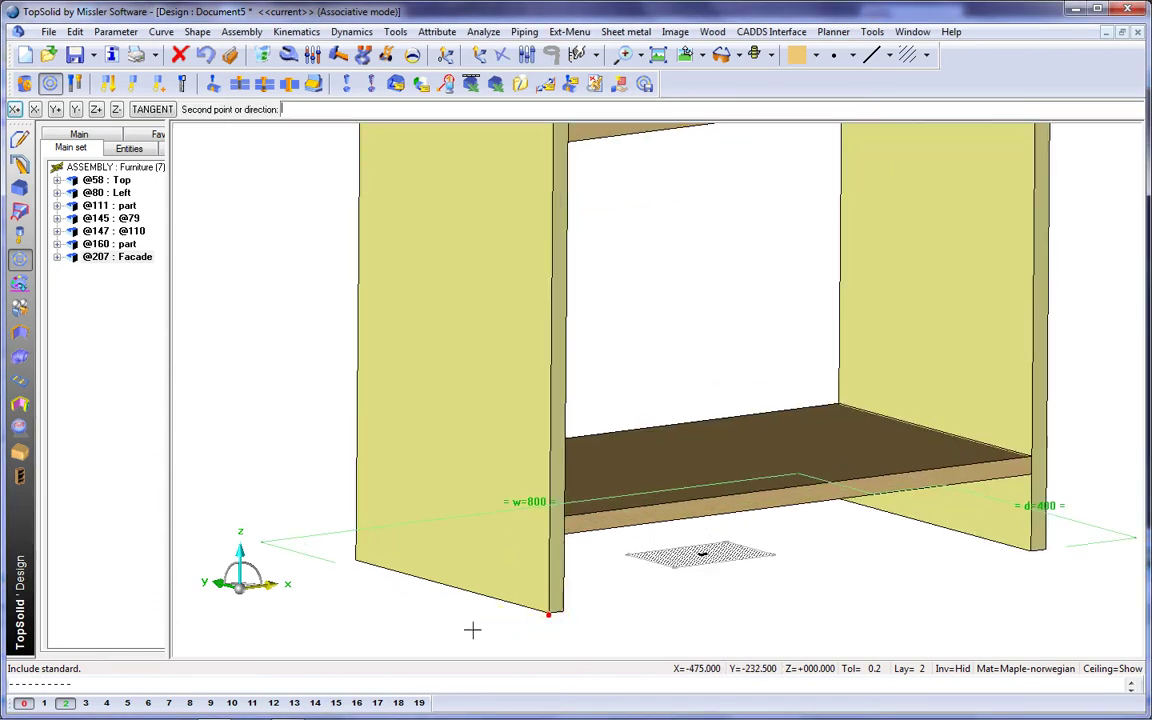
pyautogui.click(352, 557)
pyautogui.scroll(-3, 288, 440)
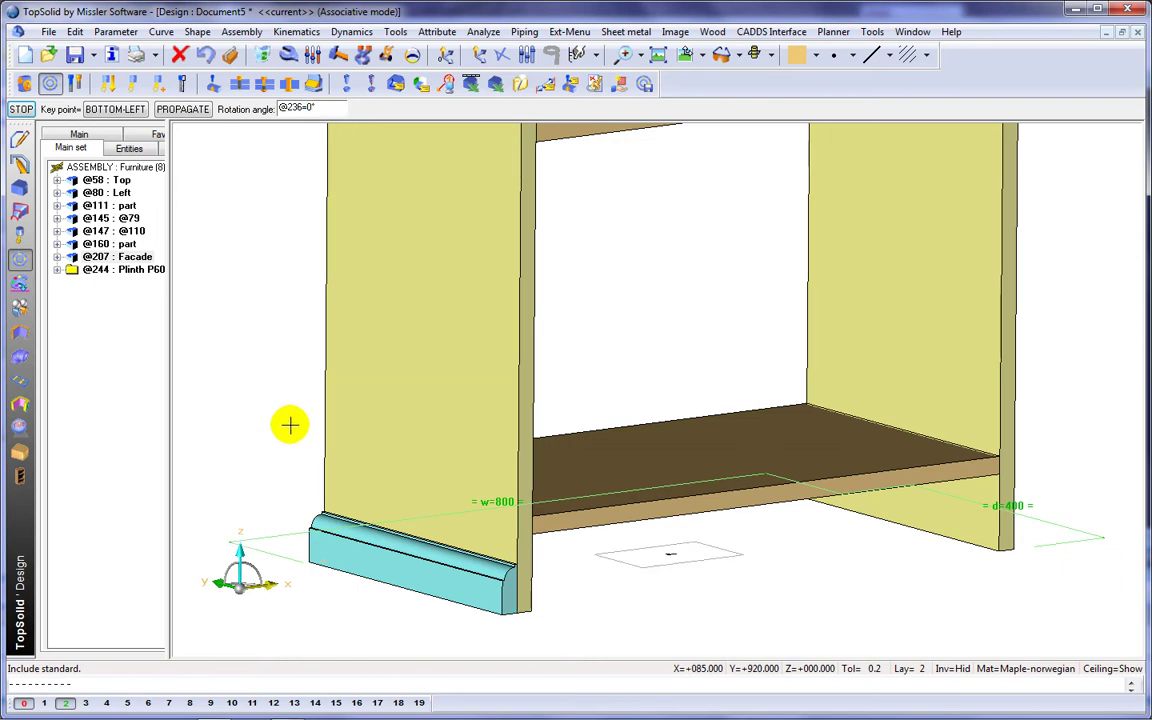
pyautogui.press('Escape')
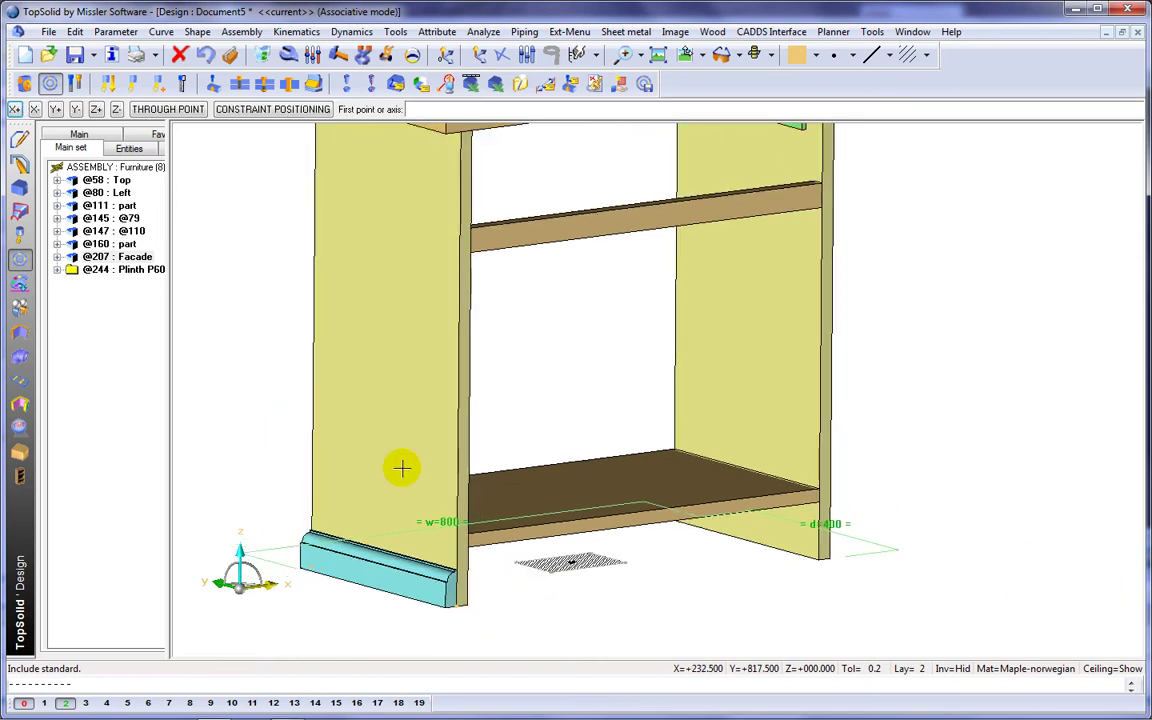
# Place a second P60 plinth along the bottom outer edge of the opposite side panel
pyautogui.moveTo(938, 546); pyautogui.dragTo(658, 597, button='middle')
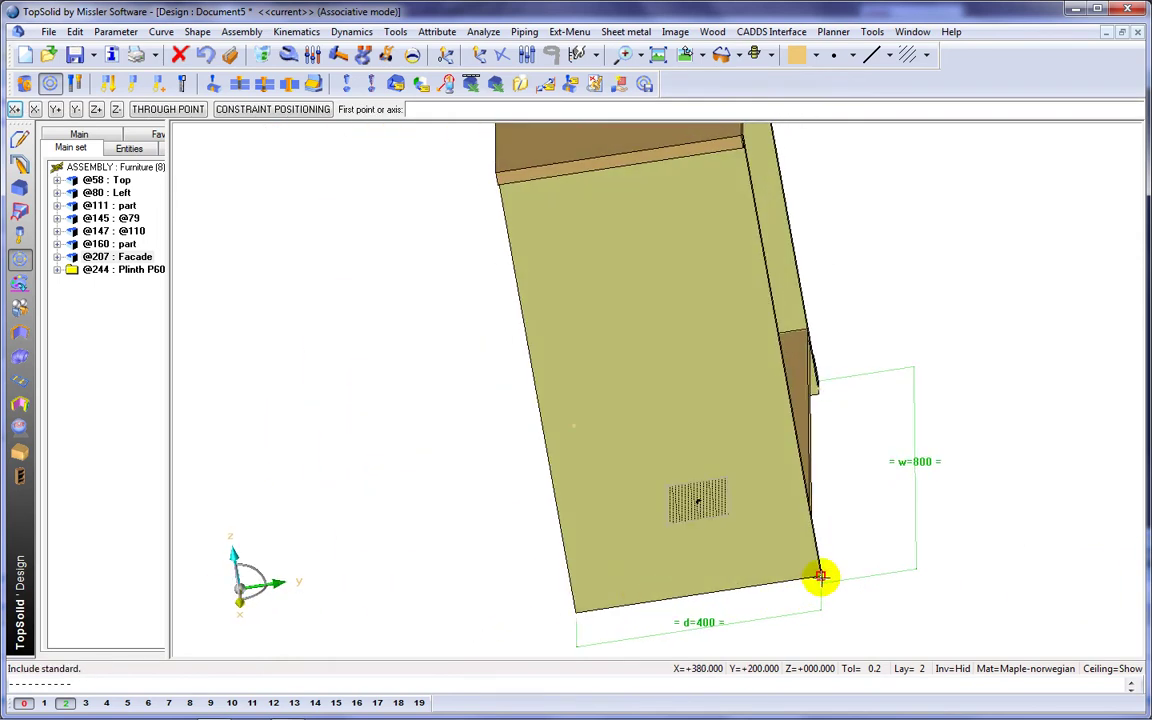
pyautogui.click(820, 576)
pyautogui.click(576, 613)
# Place a third P60 plinth across the front of the cabinet, between the outer corners of the two side plinths
pyautogui.moveTo(491, 591); pyautogui.dragTo(604, 594, button='middle')
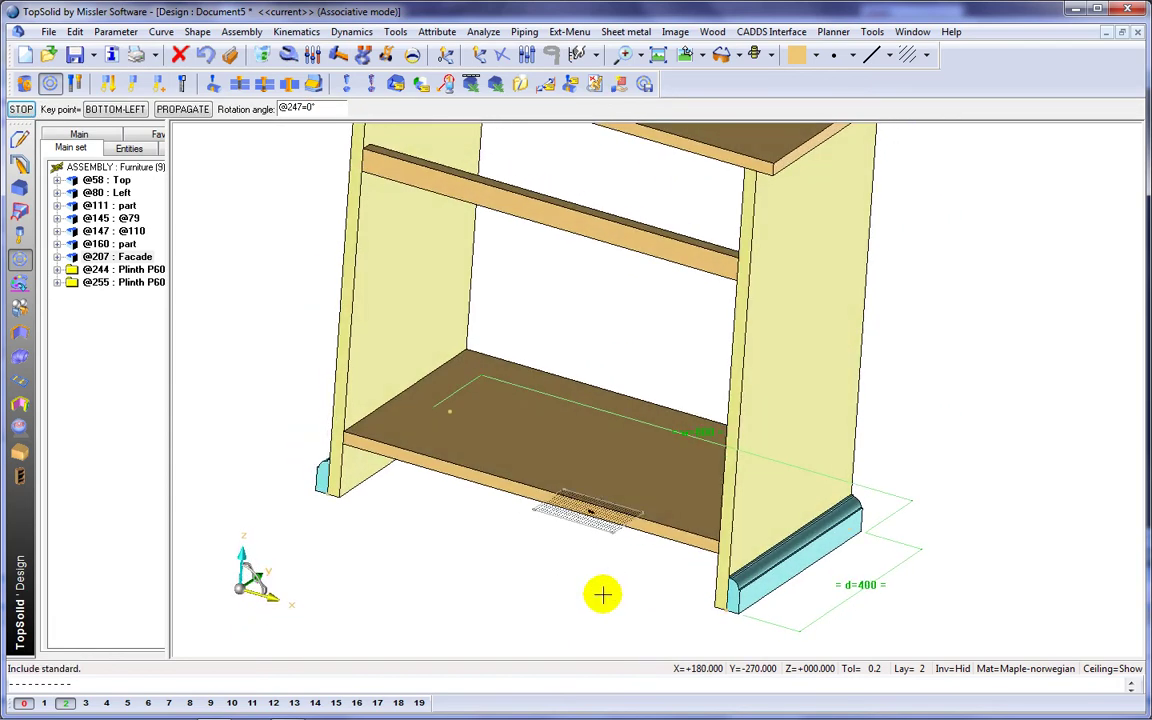
pyautogui.click(739, 624)
pyautogui.click(739, 614)
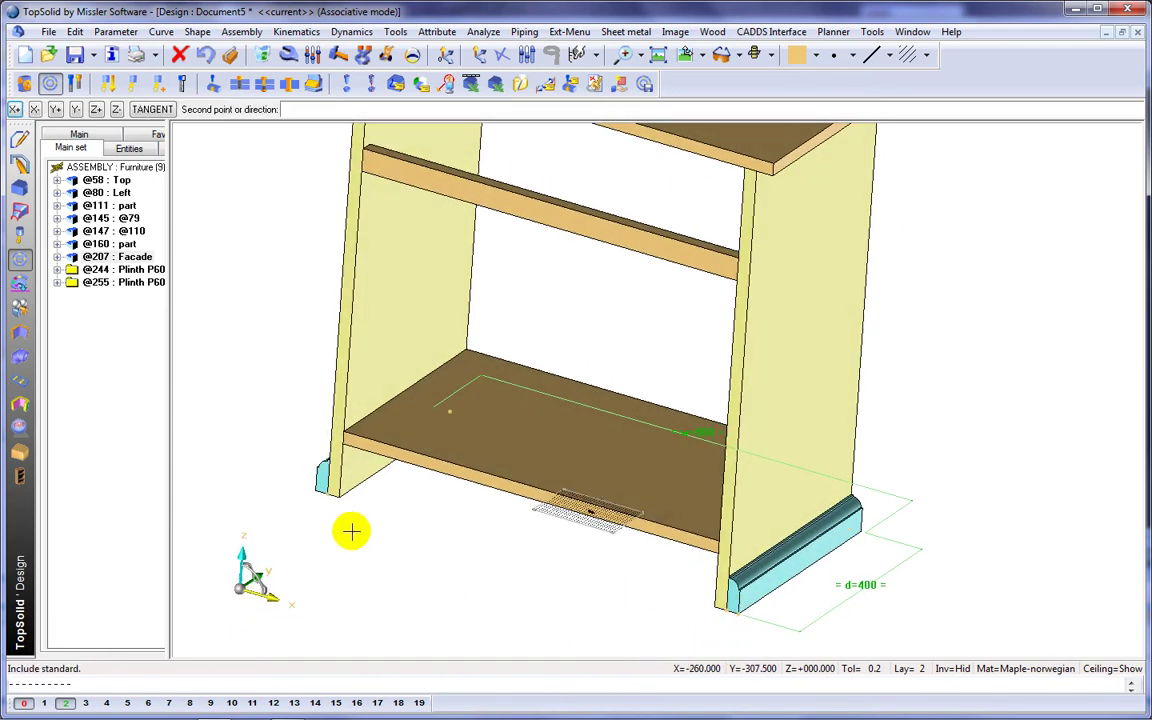
pyautogui.click(316, 491)
pyautogui.moveTo(338, 541); pyautogui.dragTo(397, 527, button='middle')
pyautogui.click(358, 553)
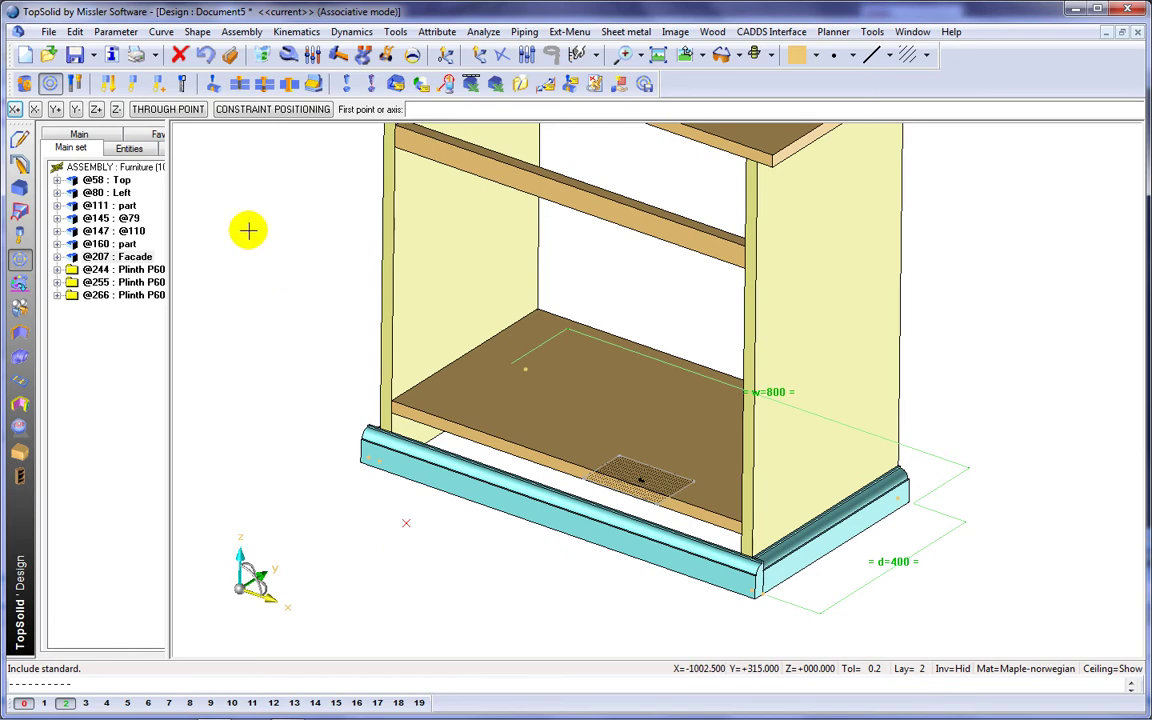
# Use the plinth components' processes to mitre the front and side plinths at both front corners
pyautogui.click(213, 87)
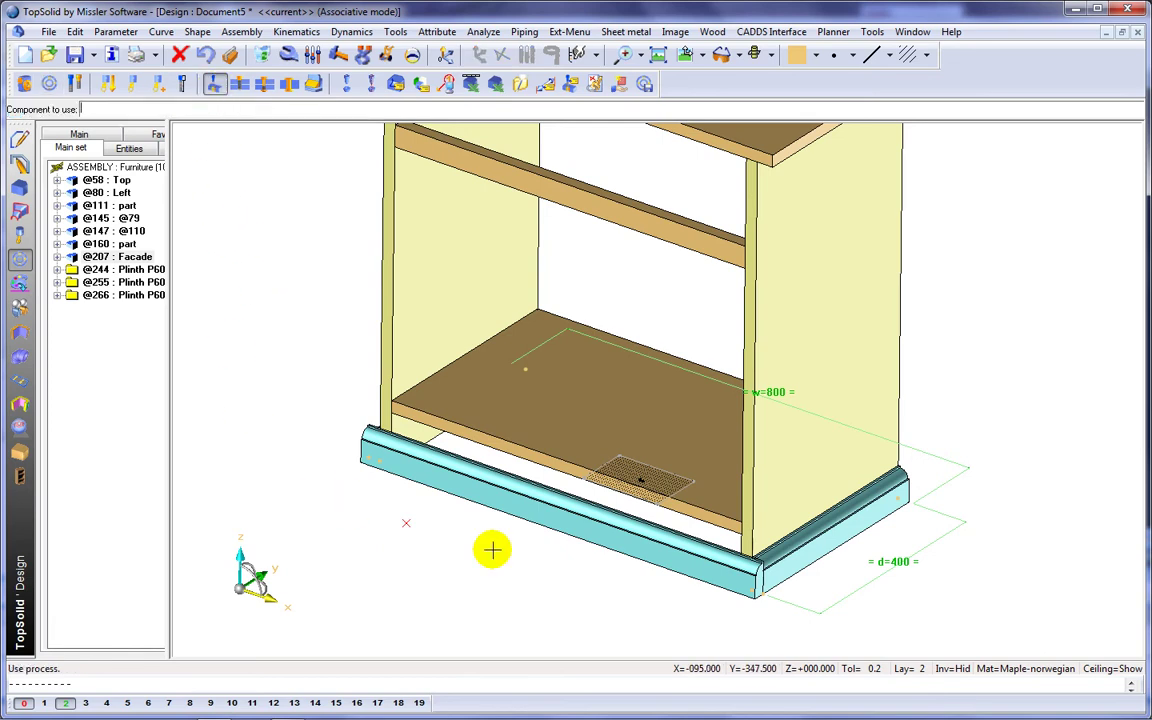
pyautogui.click(641, 538)
pyautogui.middleClick(642, 538)
pyautogui.click(825, 550)
pyautogui.middleClick(825, 550)
pyautogui.moveTo(495, 545); pyautogui.dragTo(590, 562, button='middle')
pyautogui.click(584, 562)
pyautogui.press('Return')
pyautogui.click(437, 535)
pyautogui.click(437, 535)
# Change the left plinth's code to P100 and apply the change to the other plinths as well
pyautogui.moveTo(437, 535); pyautogui.dragTo(334, 504, button='middle')
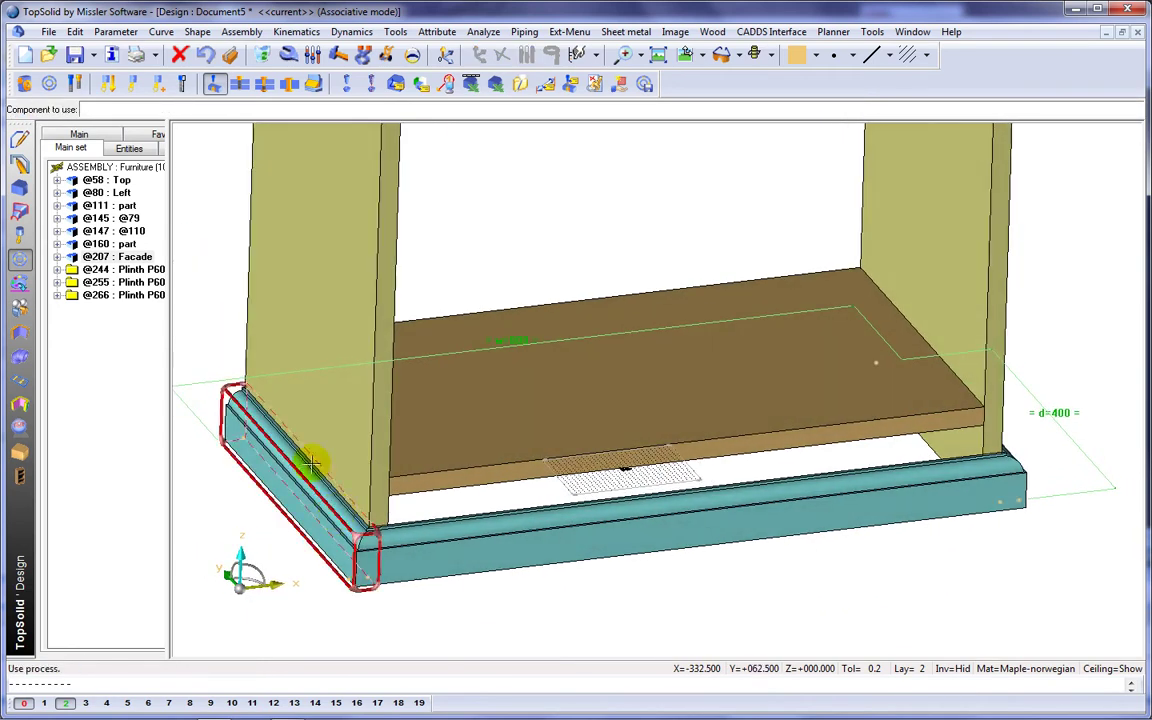
pyautogui.click(288, 55)
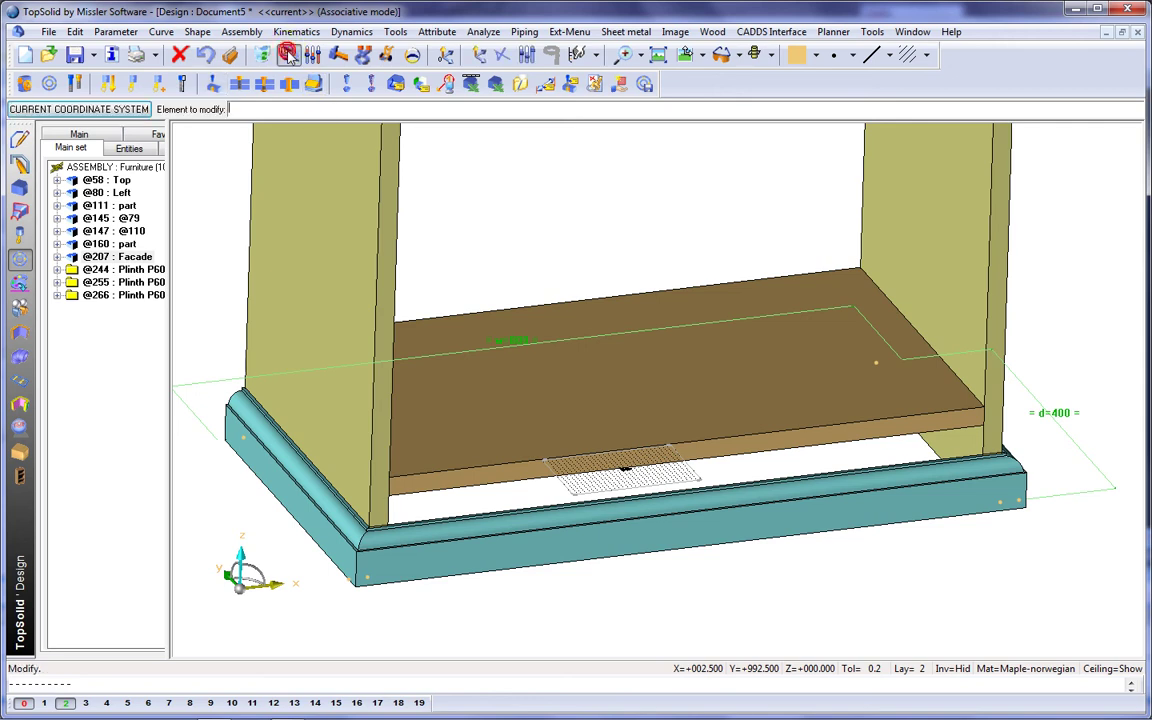
pyautogui.click(243, 396)
pyautogui.click(240, 110)
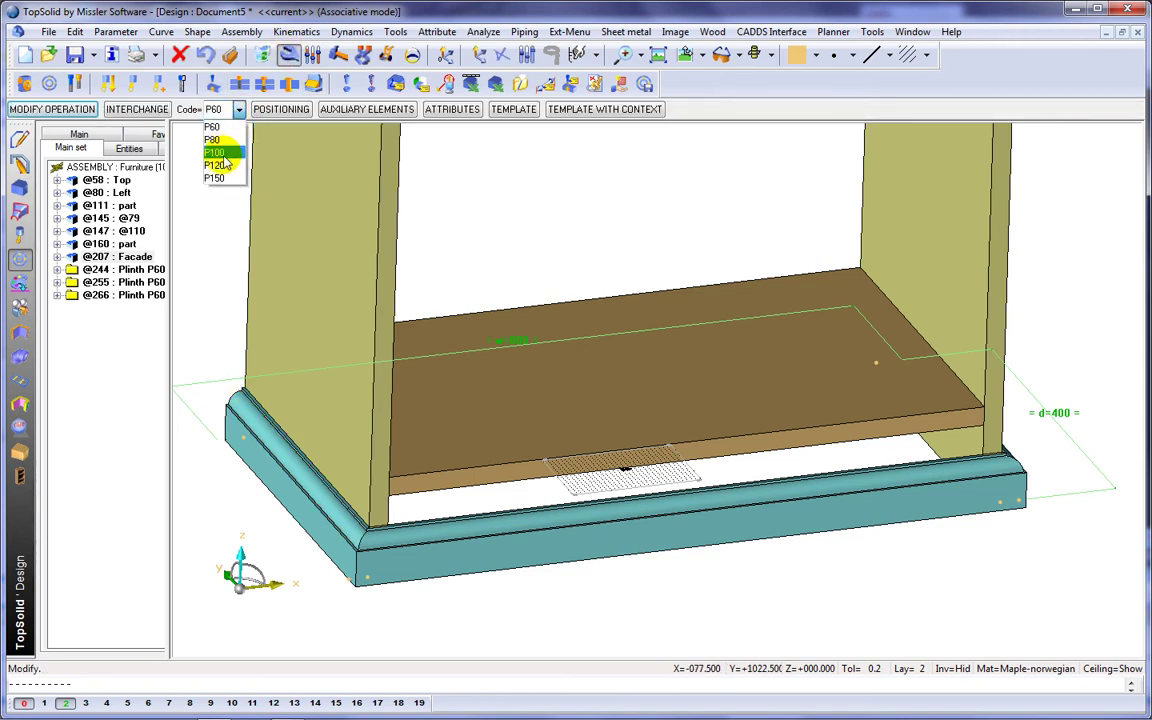
pyautogui.click(216, 152)
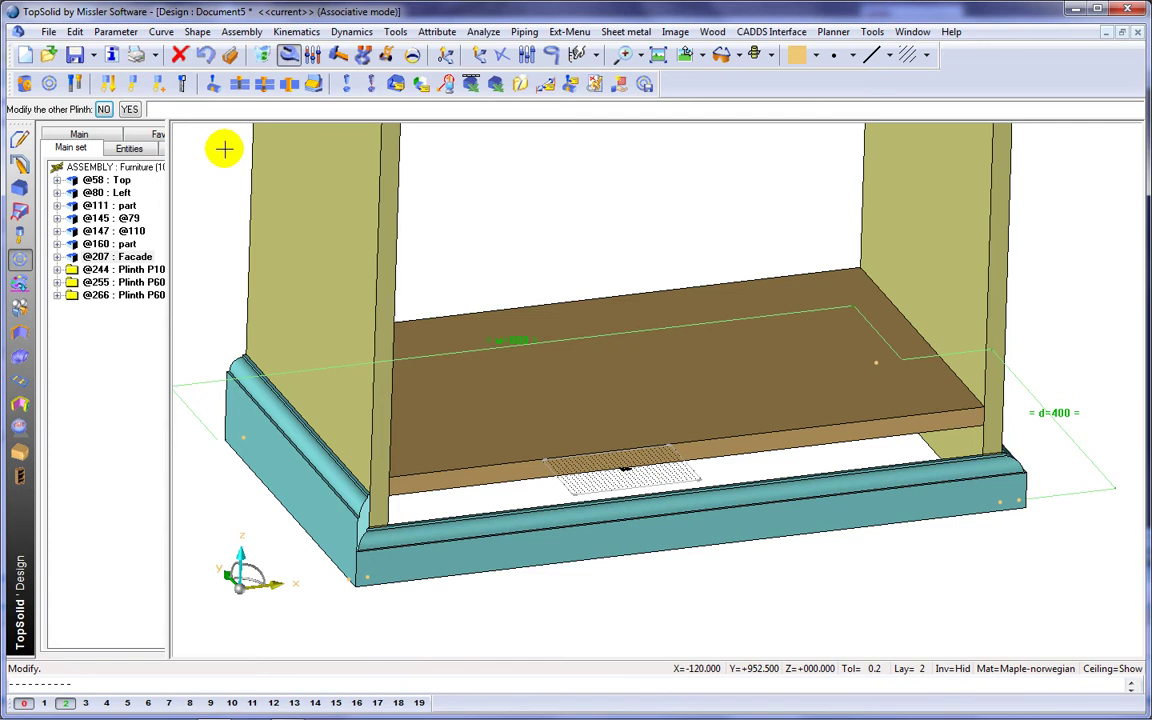
pyautogui.click(135, 112)
# Modify the left side panel so its front edge has a 30 mm positioning shift from the top panel's front
pyautogui.moveTo(648, 334); pyautogui.dragTo(650, 419, button='middle')
pyautogui.scroll(-2, 629, 434)
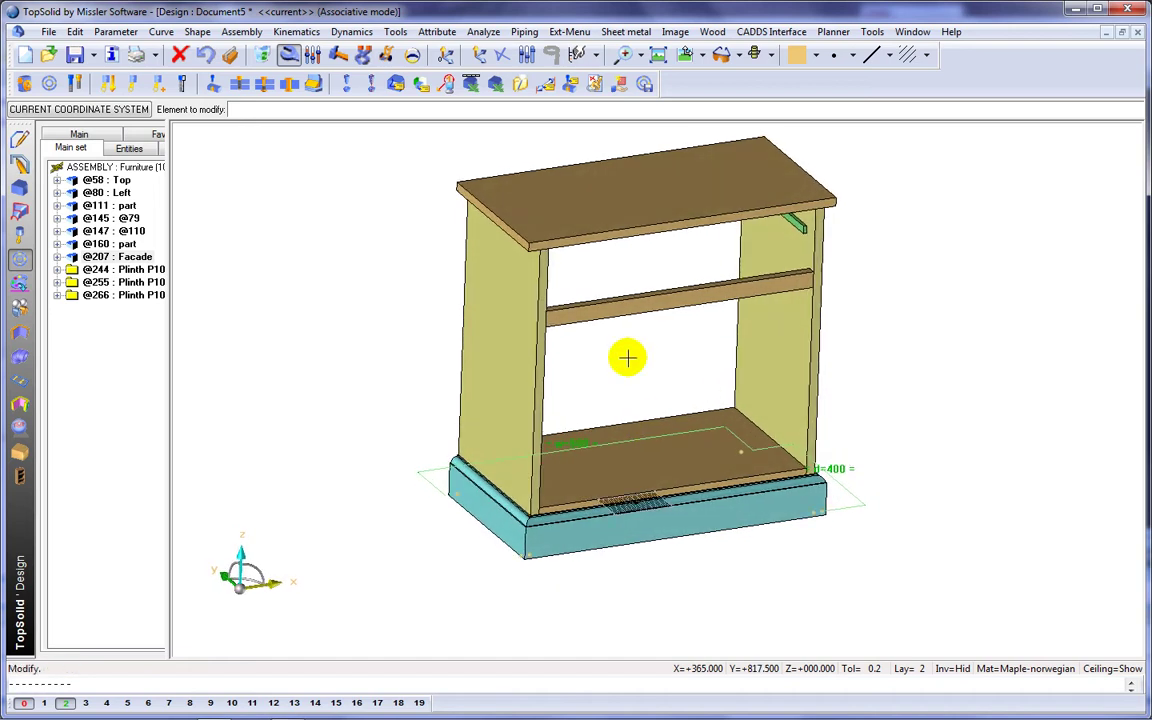
pyautogui.click(504, 314)
pyautogui.scroll(2, 401, 273)
pyautogui.moveTo(401, 273); pyautogui.dragTo(404, 357, button='middle')
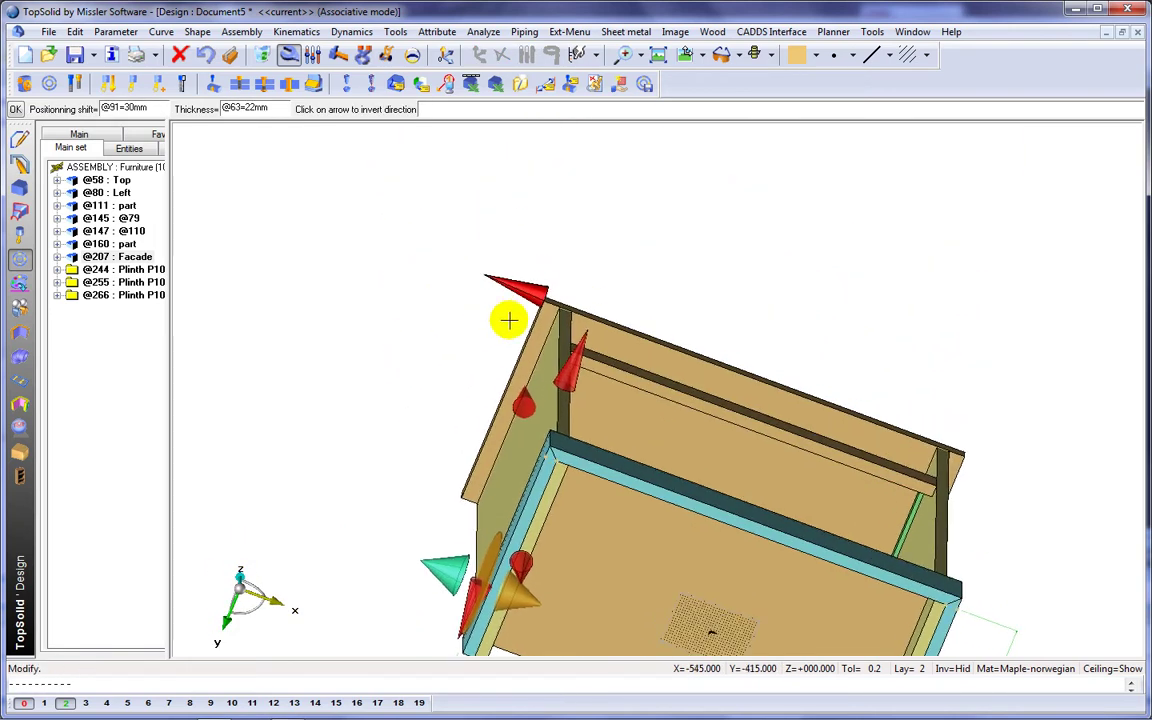
pyautogui.click(575, 352)
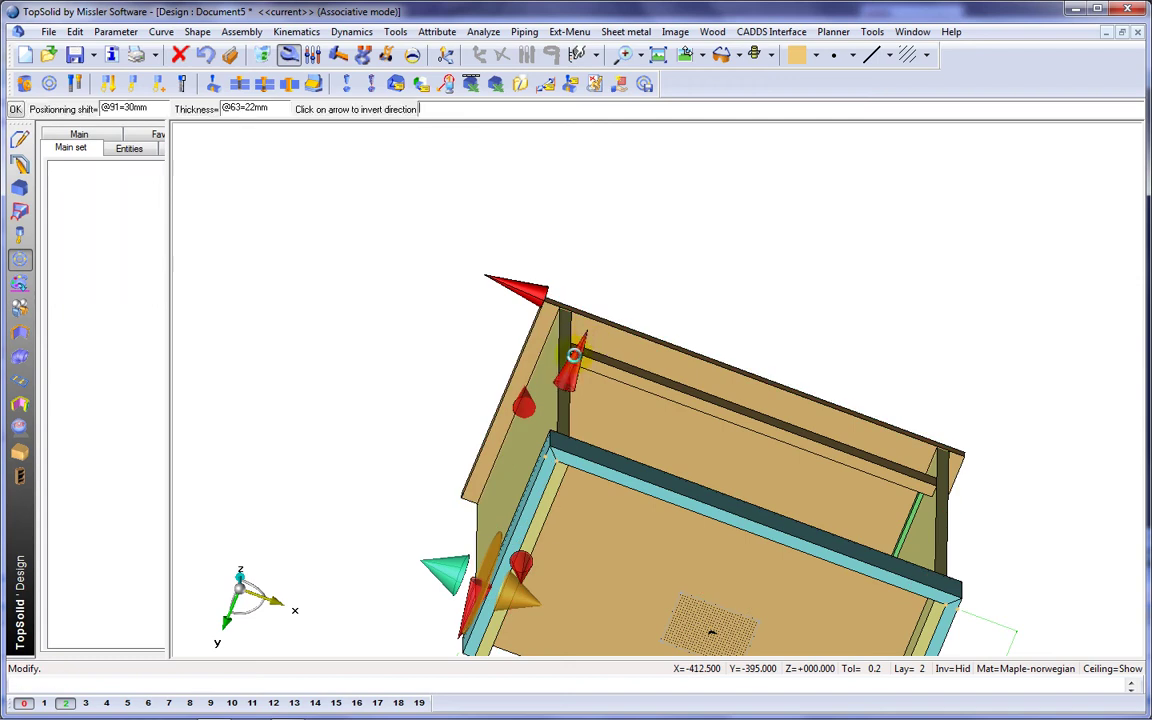
pyautogui.write('30')
pyautogui.press('Return')
pyautogui.press('Escape')
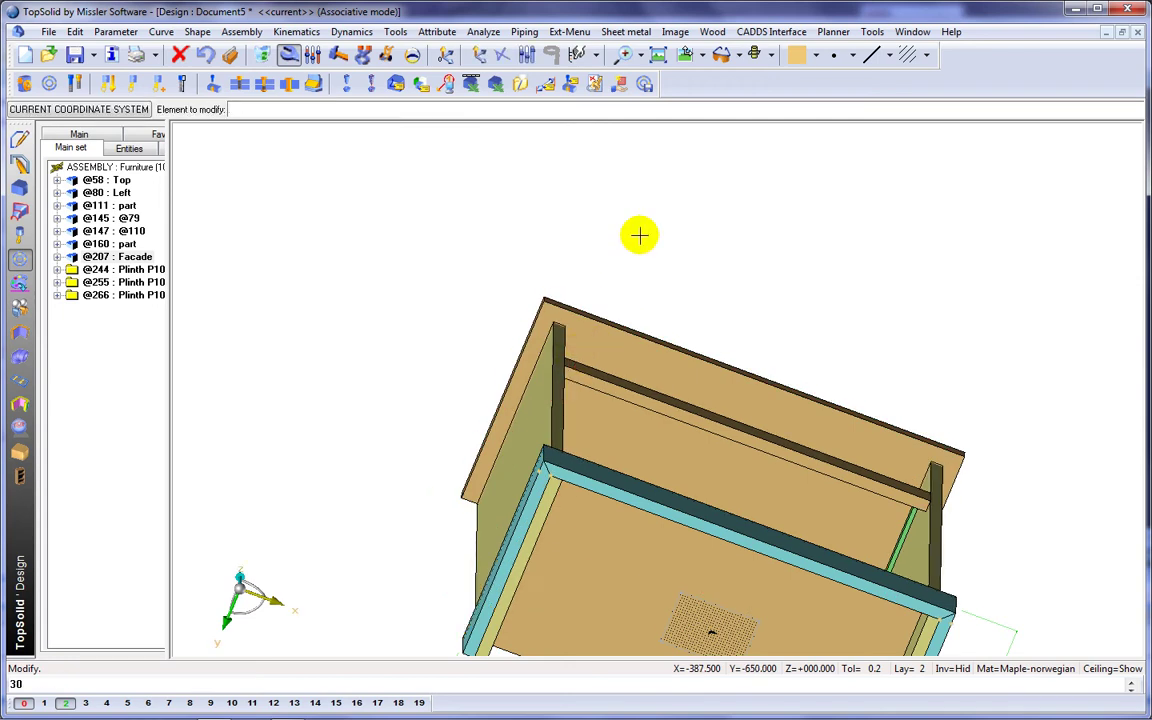
# Fillet the two front vertical corners of the top panel with a 30 mm radius
pyautogui.moveTo(640, 235); pyautogui.dragTo(638, 342, button='middle')
pyautogui.click(20, 187)
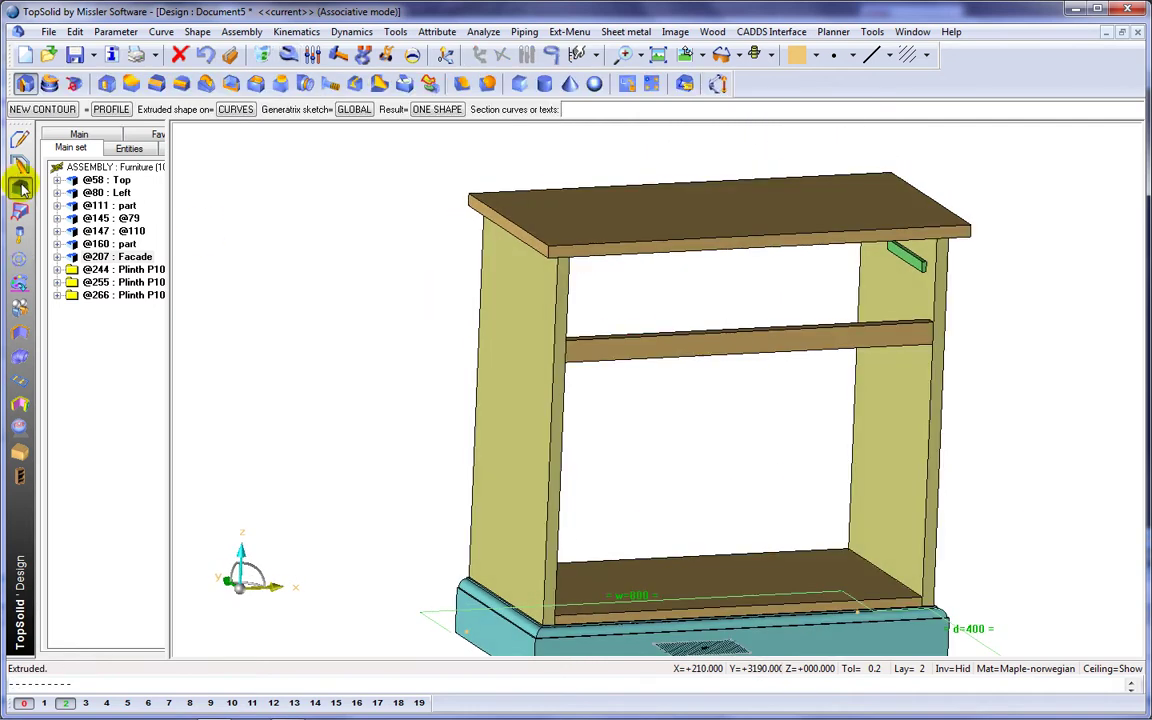
pyautogui.click(183, 84)
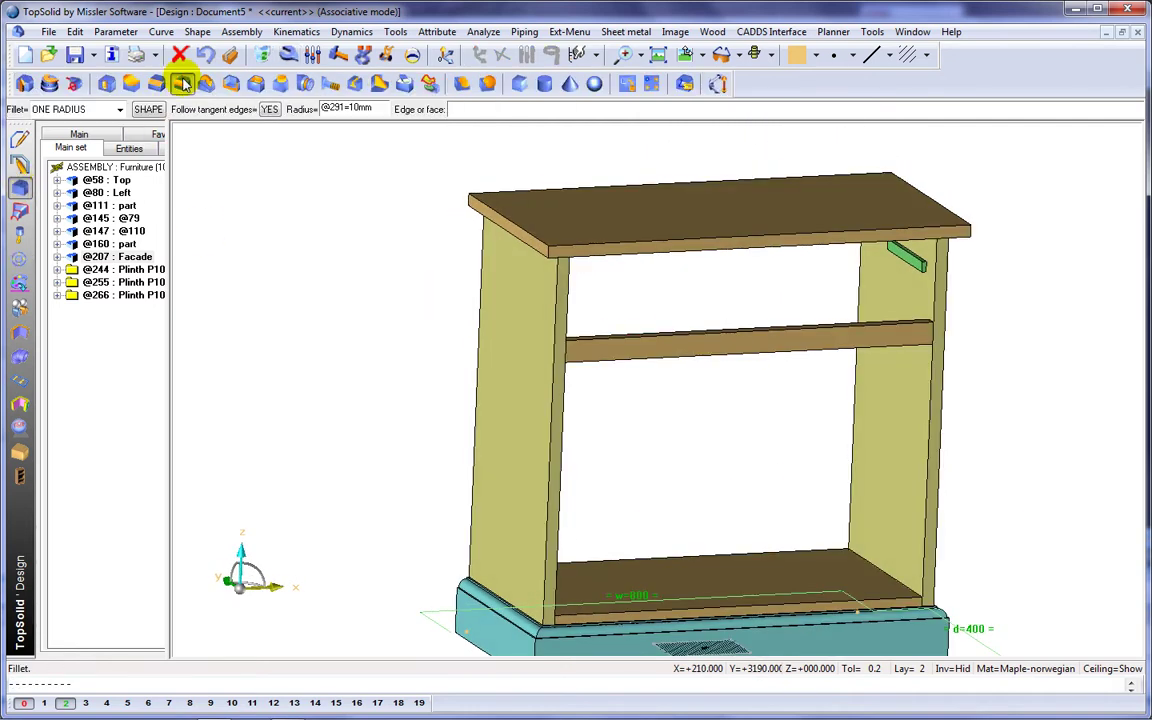
pyautogui.scroll(3, 586, 265)
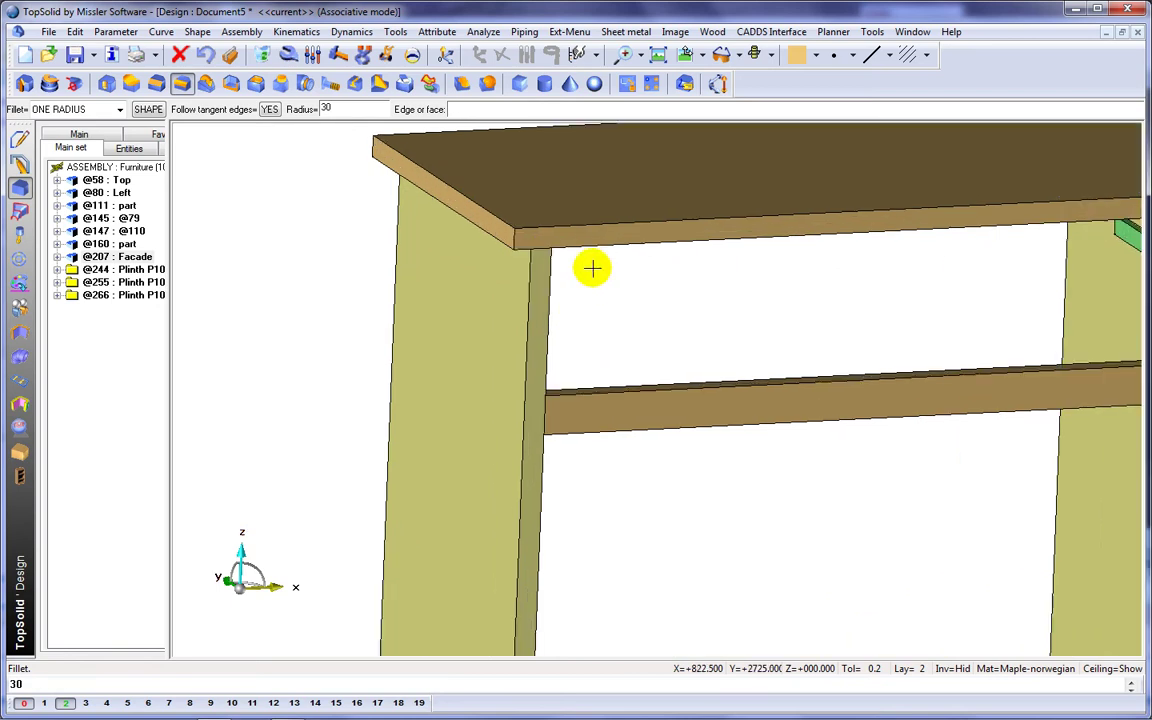
pyautogui.click(511, 239)
pyautogui.moveTo(765, 278); pyautogui.dragTo(398, 332, button='middle')
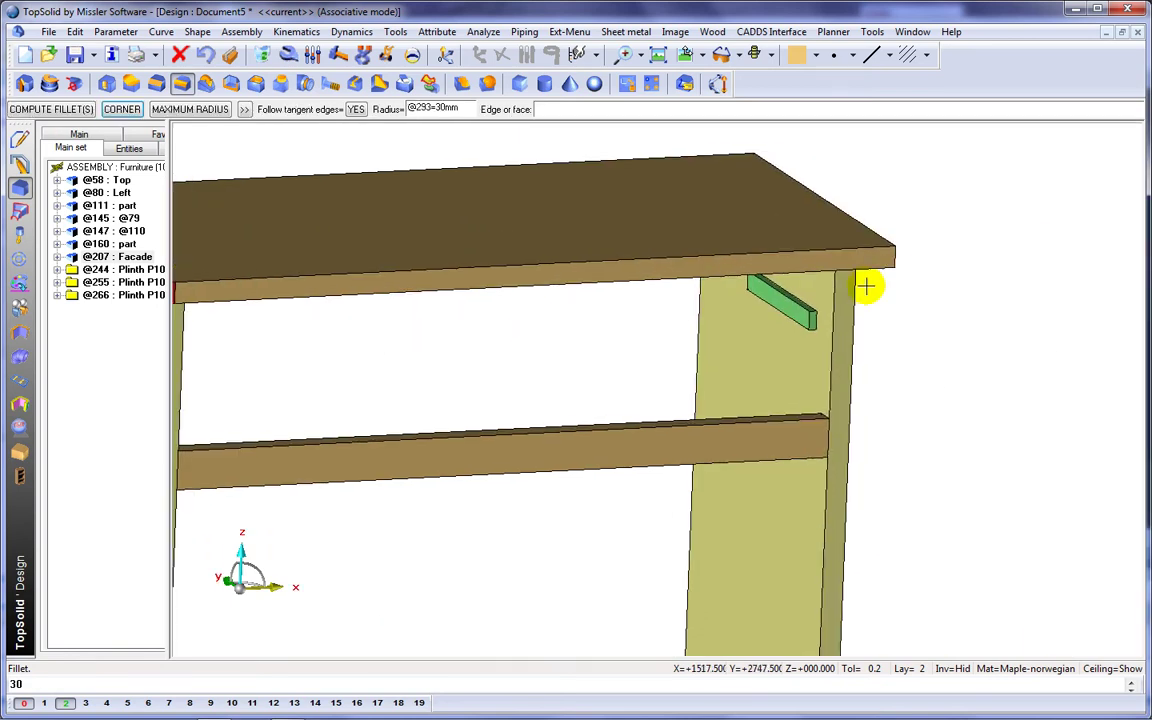
pyautogui.click(947, 261)
pyautogui.scroll(-5, 1000, 270)
pyautogui.scroll(-3, 982, 269)
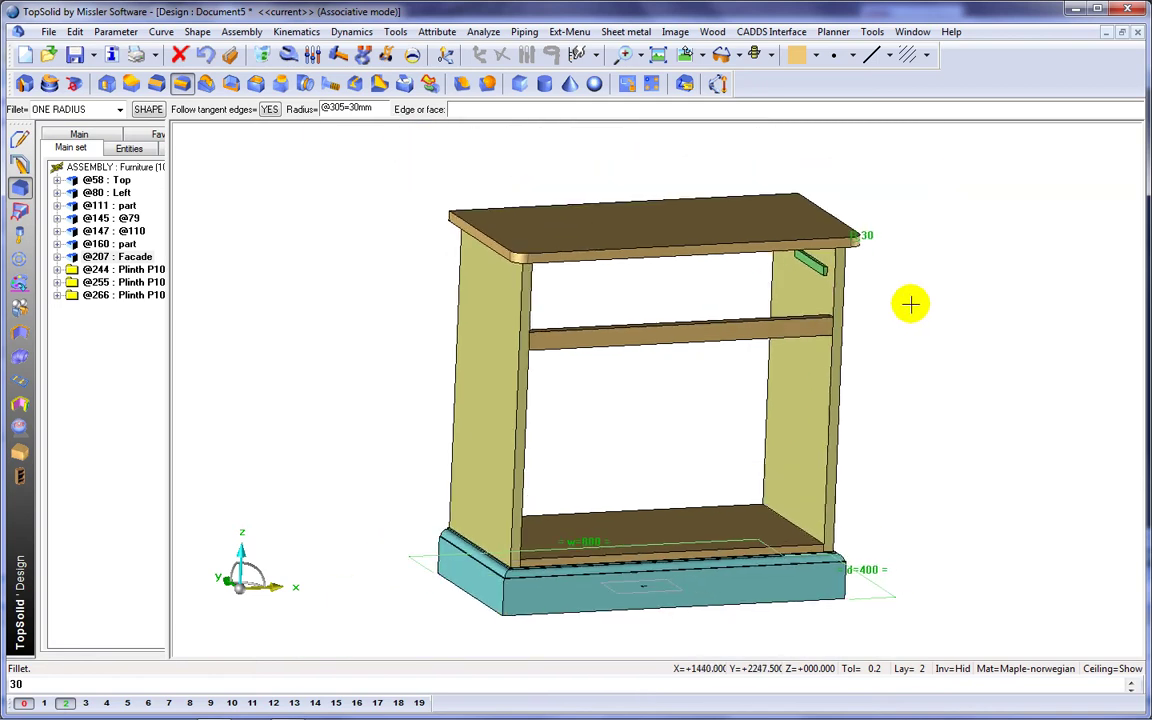
# Apply a moulding around the top panel's edge using the Type 1 tool from the TopSolid'Wood Profilage family
pyautogui.click(22, 451)
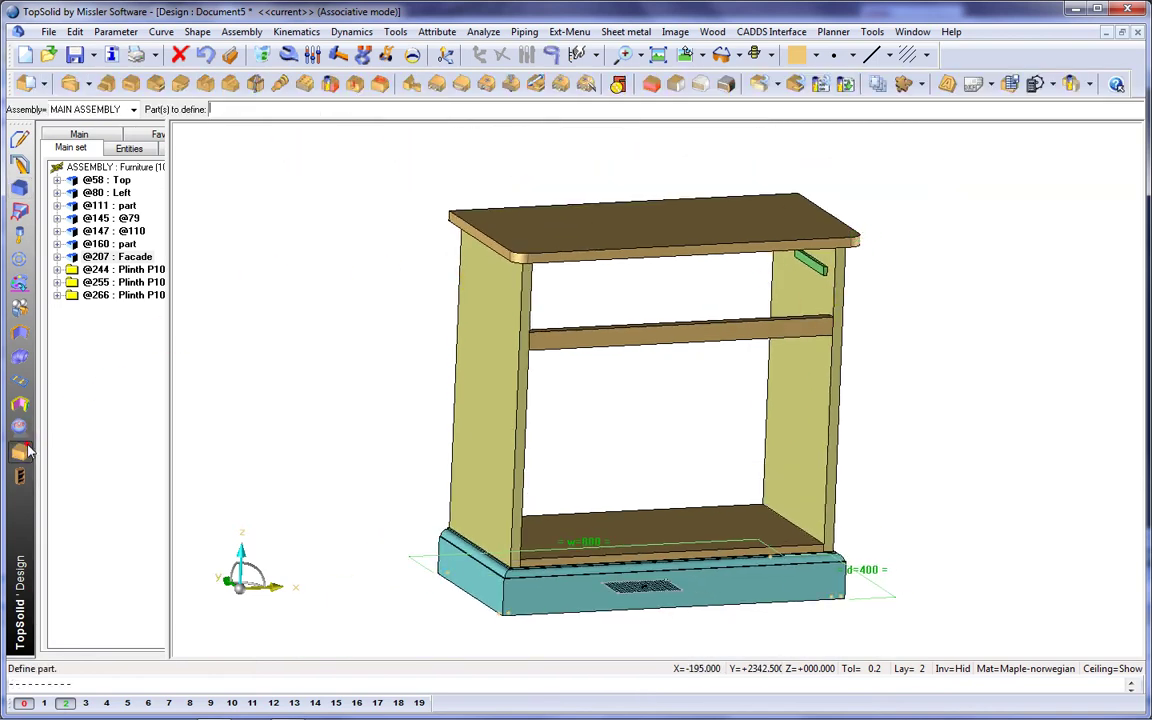
pyautogui.click(157, 88)
pyautogui.click(493, 234)
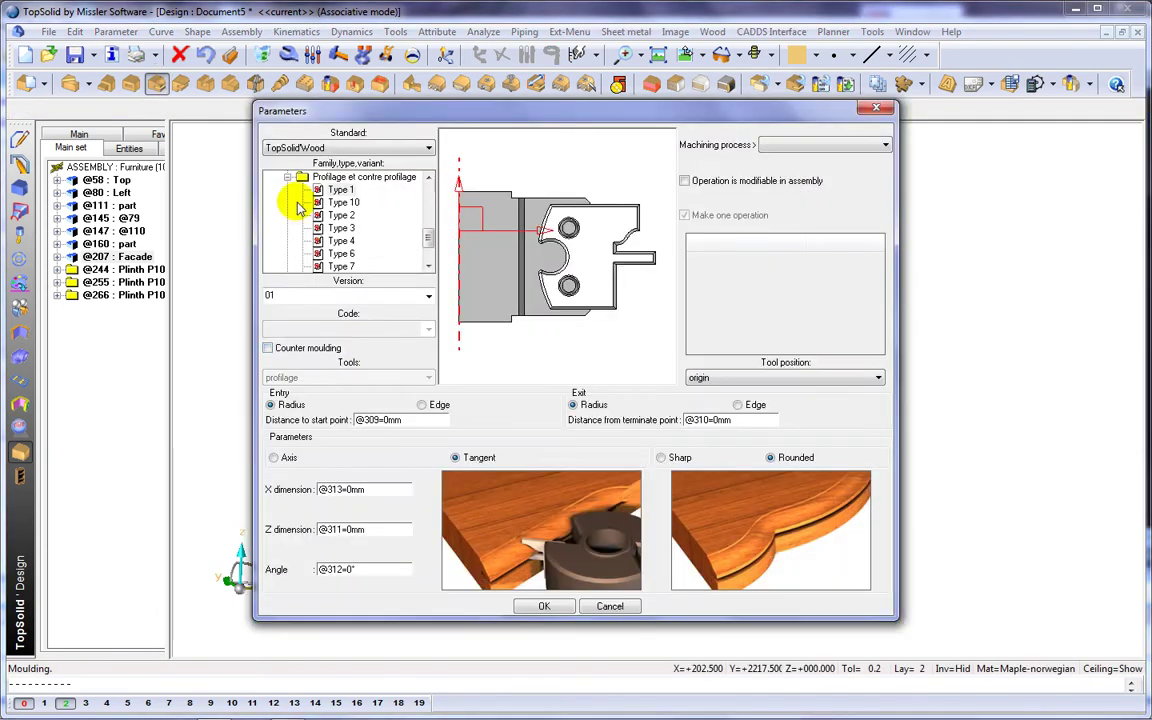
pyautogui.click(287, 178)
pyautogui.click(288, 228)
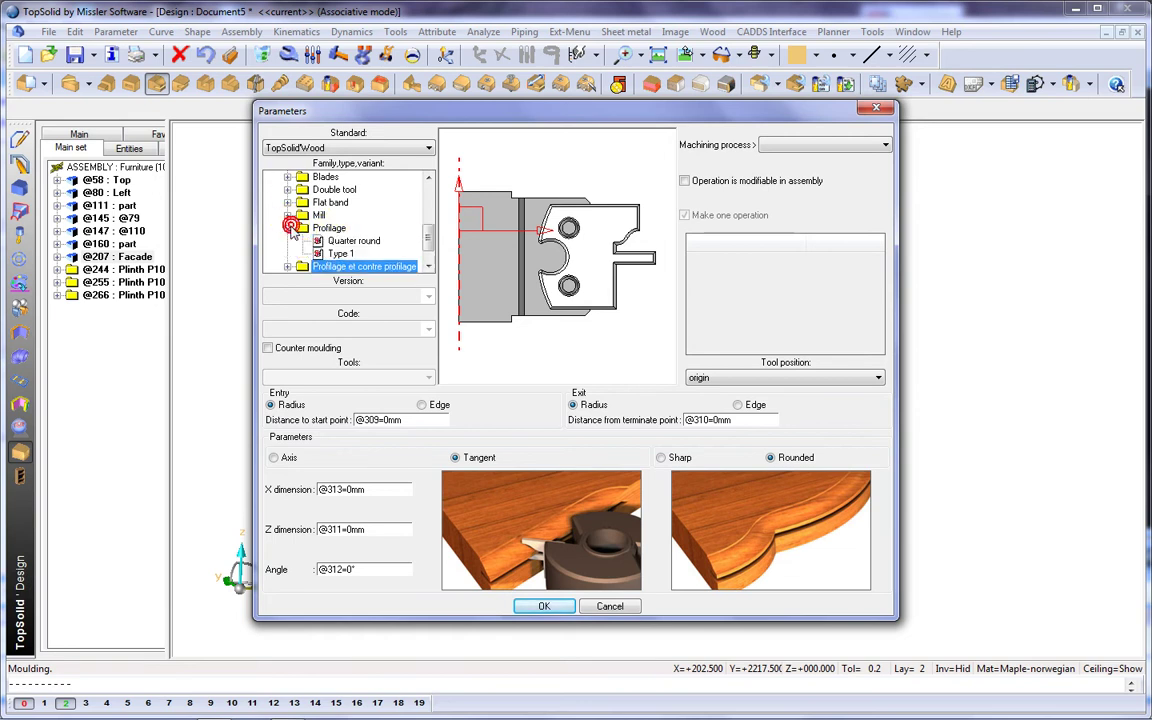
pyautogui.click(340, 254)
pyautogui.click(544, 606)
pyautogui.scroll(3, 432, 233)
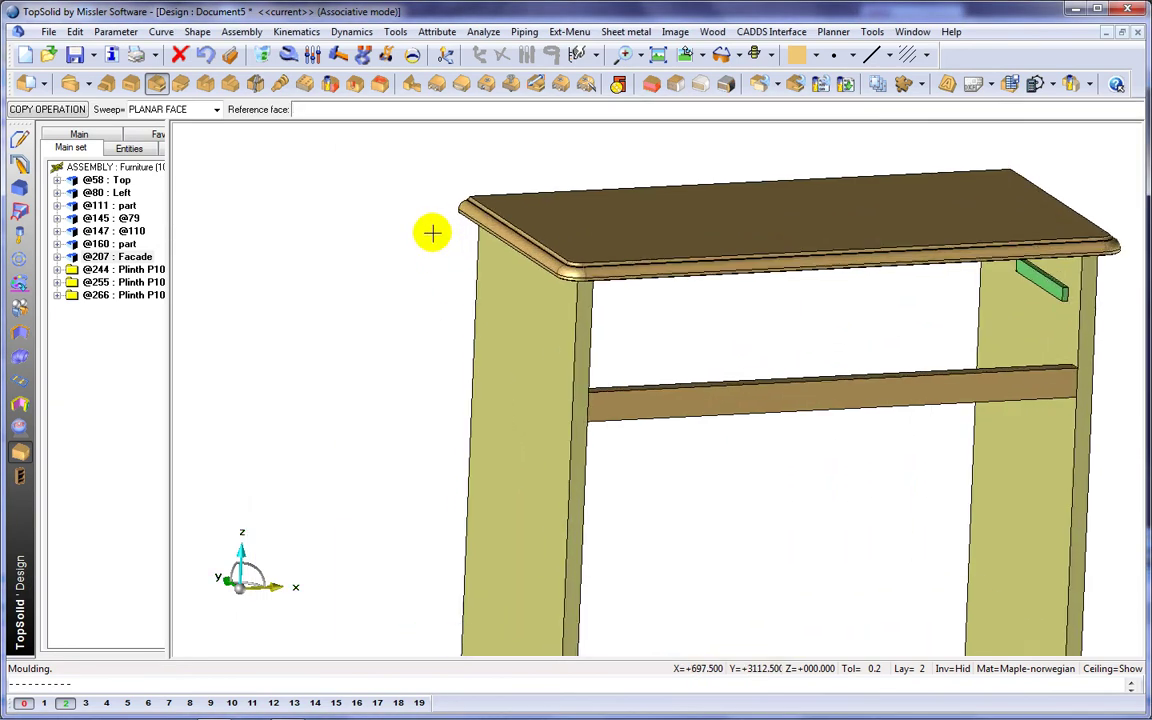
# Create a constrained block as a central upright between facade and bottom shelf, with a w/2-30 shift from each side panel
pyautogui.scroll(-4, 432, 233)
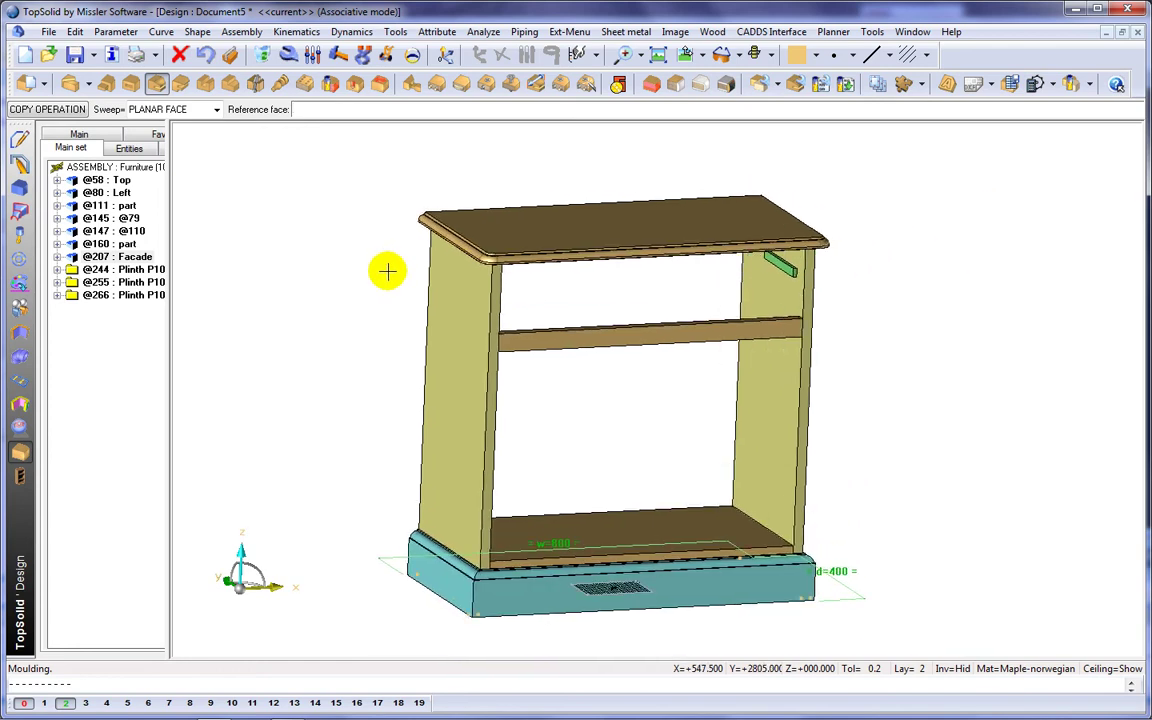
pyautogui.click(651, 83)
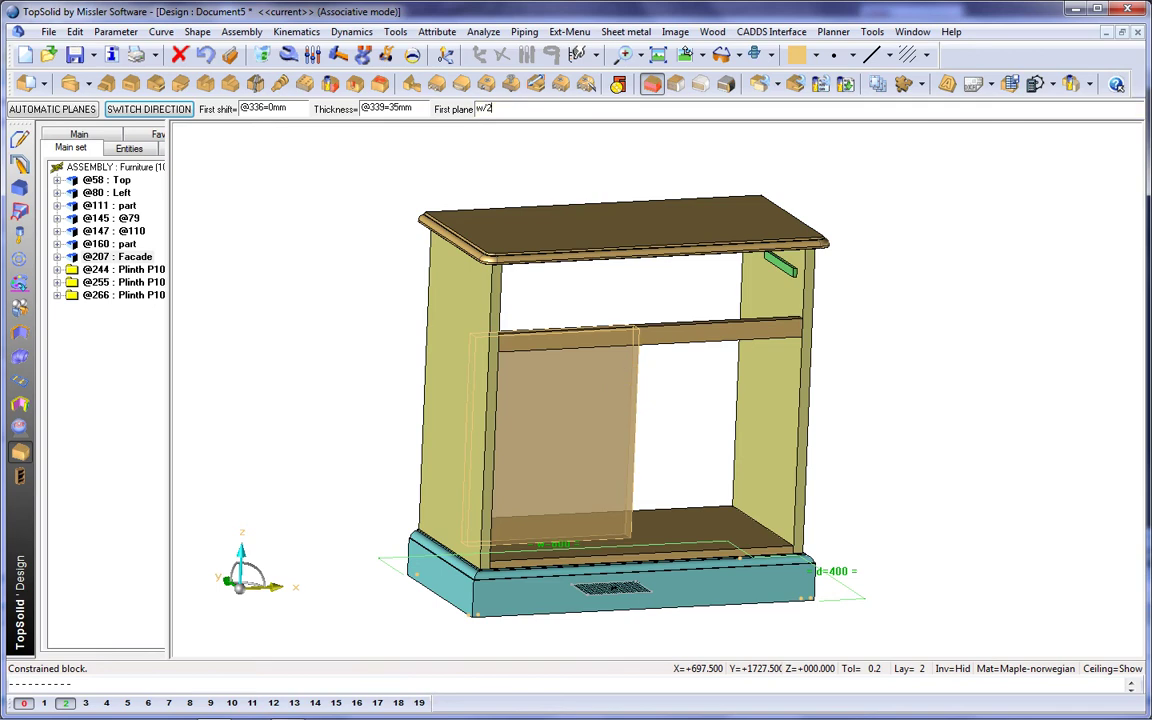
pyautogui.write('w/2-30')
pyautogui.press('Return')
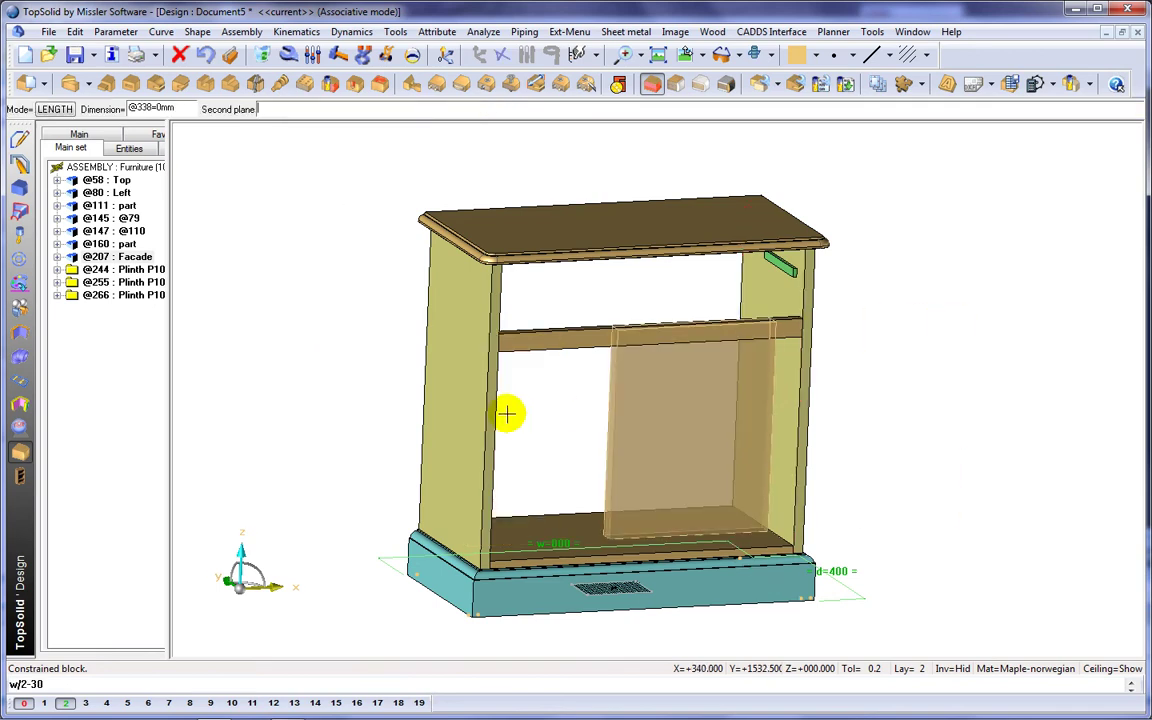
pyautogui.moveTo(506, 411); pyautogui.dragTo(461, 414, button='middle')
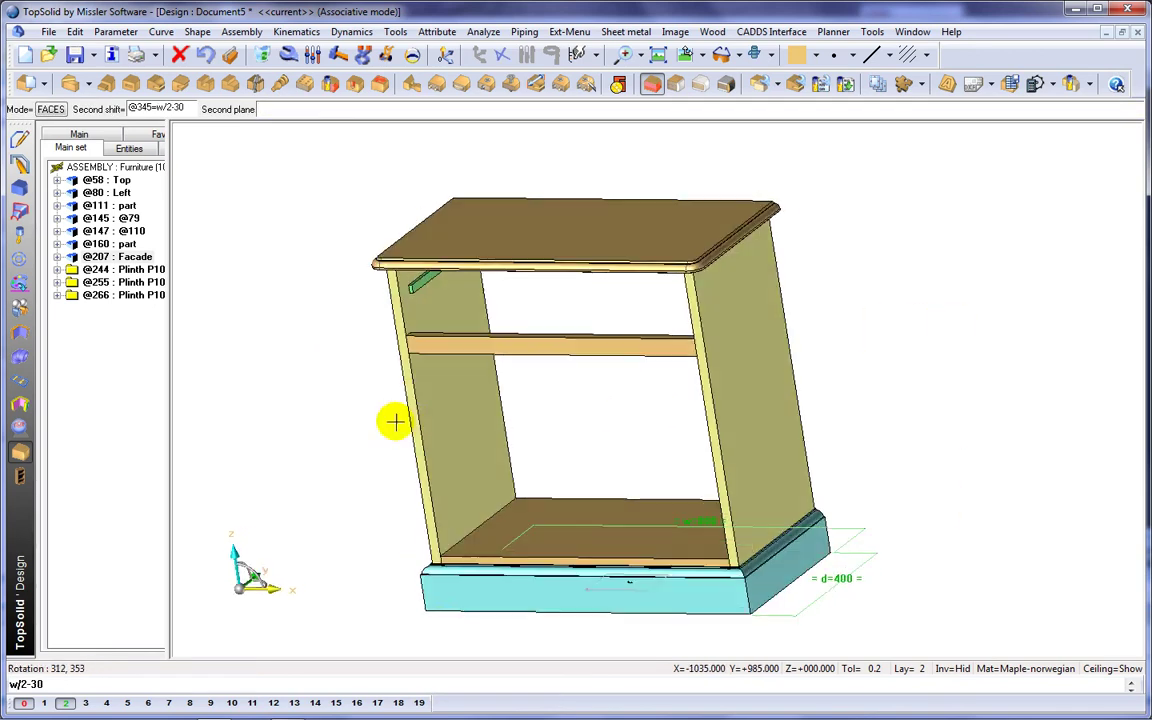
pyautogui.click(461, 414)
pyautogui.click(536, 565)
pyautogui.click(352, 467)
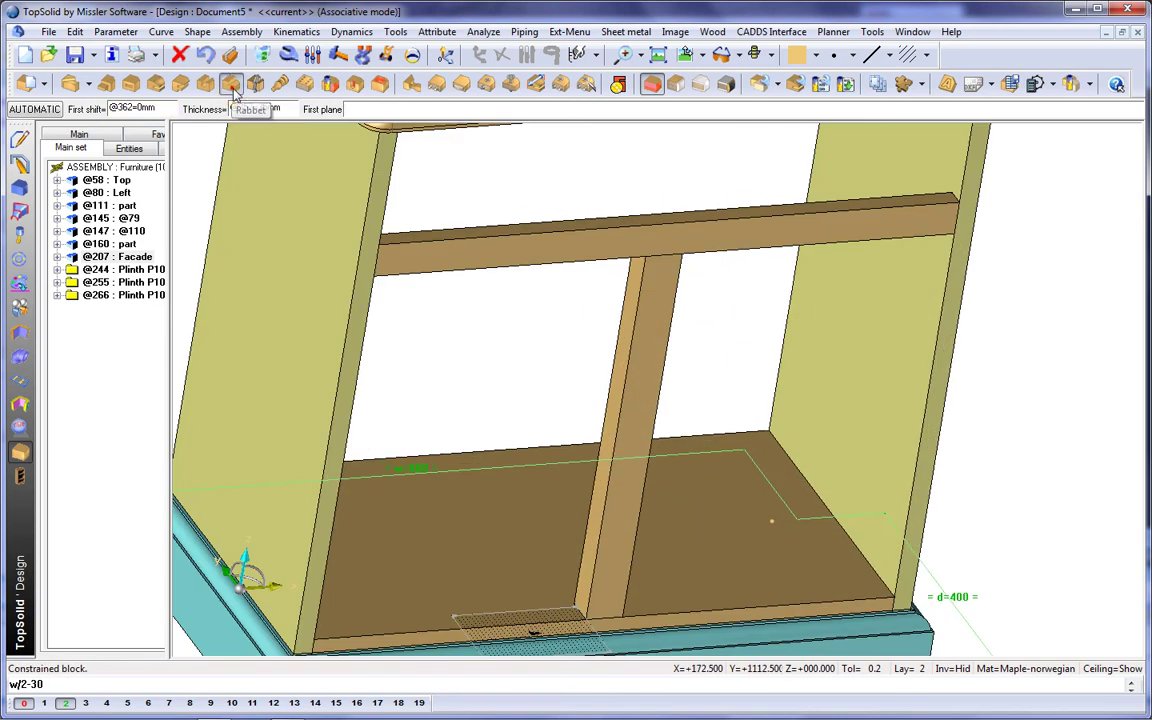
# Cut a 28 mm wide rabbet with a router tool along the left front edge of the central upright
pyautogui.click(230, 83)
pyautogui.click(613, 403)
pyautogui.click(620, 408)
pyautogui.click(580, 146)
pyautogui.click(409, 500)
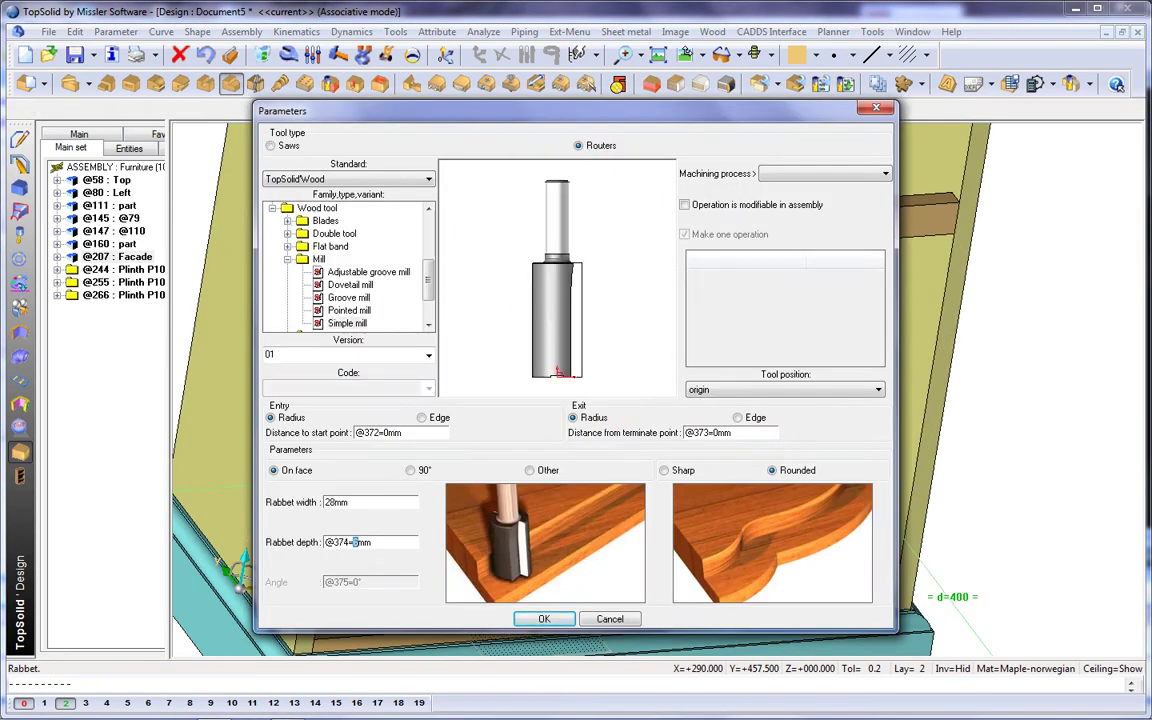
pyautogui.click(541, 620)
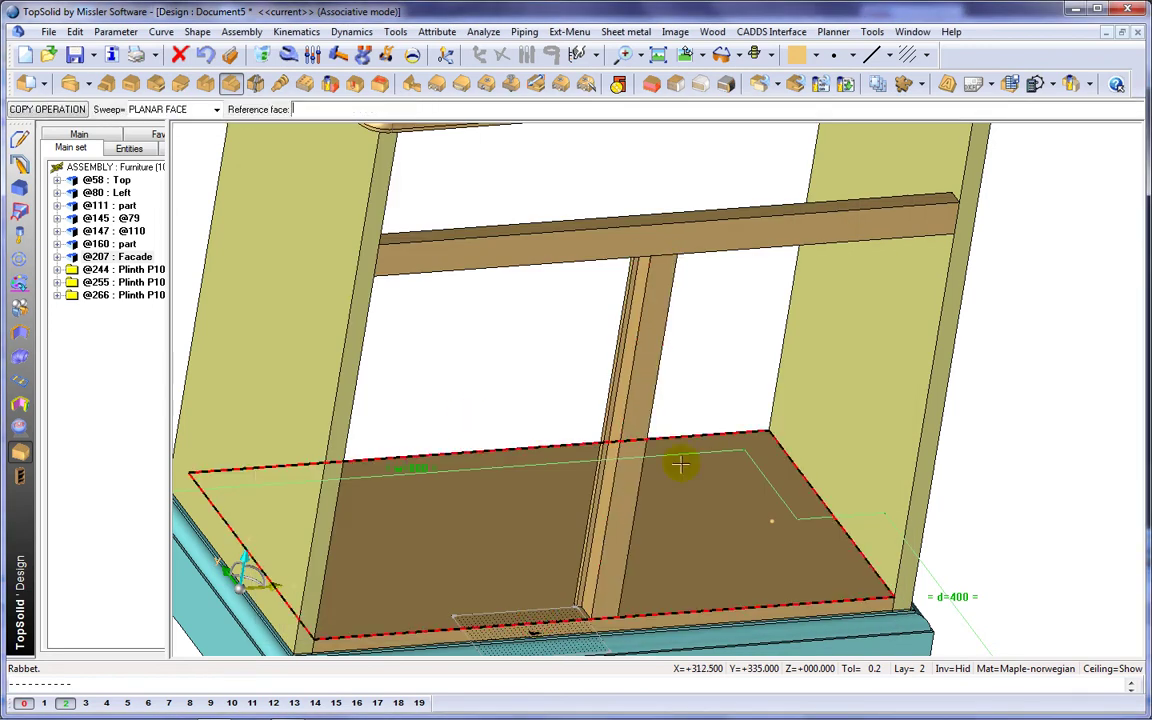
# Define the central upright as a part named Facade2 in the main assembly
pyautogui.moveTo(751, 470); pyautogui.dragTo(676, 427, button='middle')
pyautogui.click(28, 82)
pyautogui.click(529, 323)
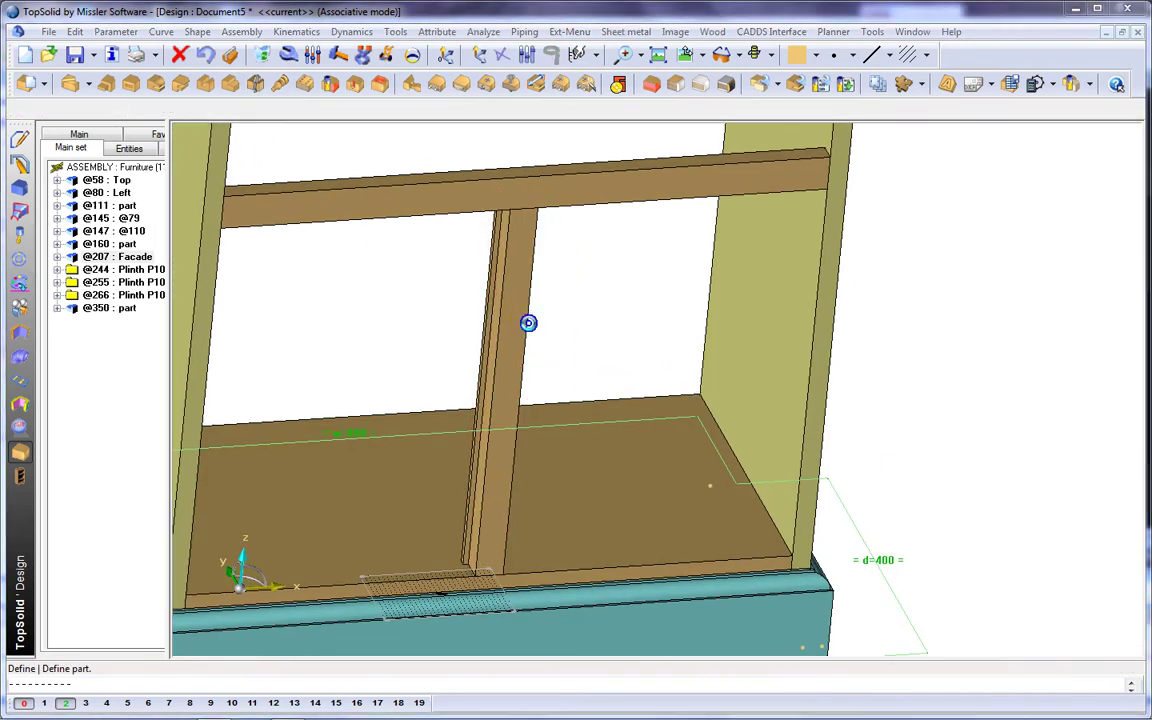
pyautogui.write('Facade2')
pyautogui.press('Return')
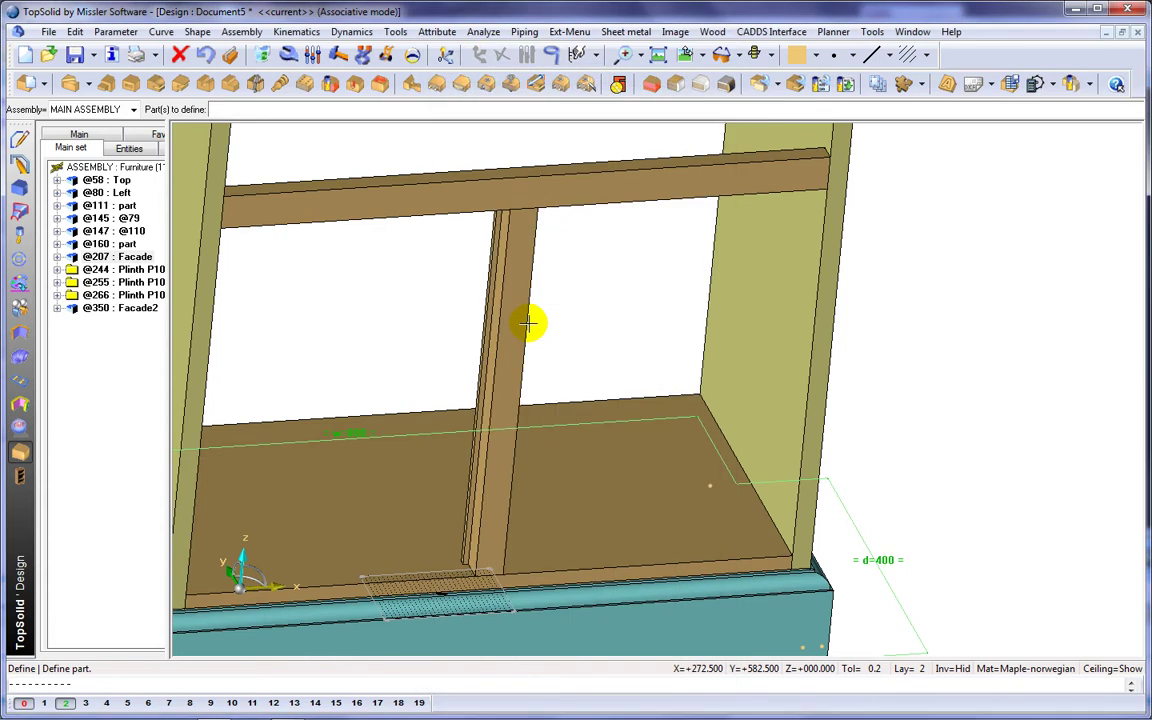
# Drill a plain hole in the bottom shelf at its right front corner and another at its left front corner
pyautogui.scroll(-3, 707, 404)
pyautogui.click(355, 86)
pyautogui.scroll(3, 788, 591)
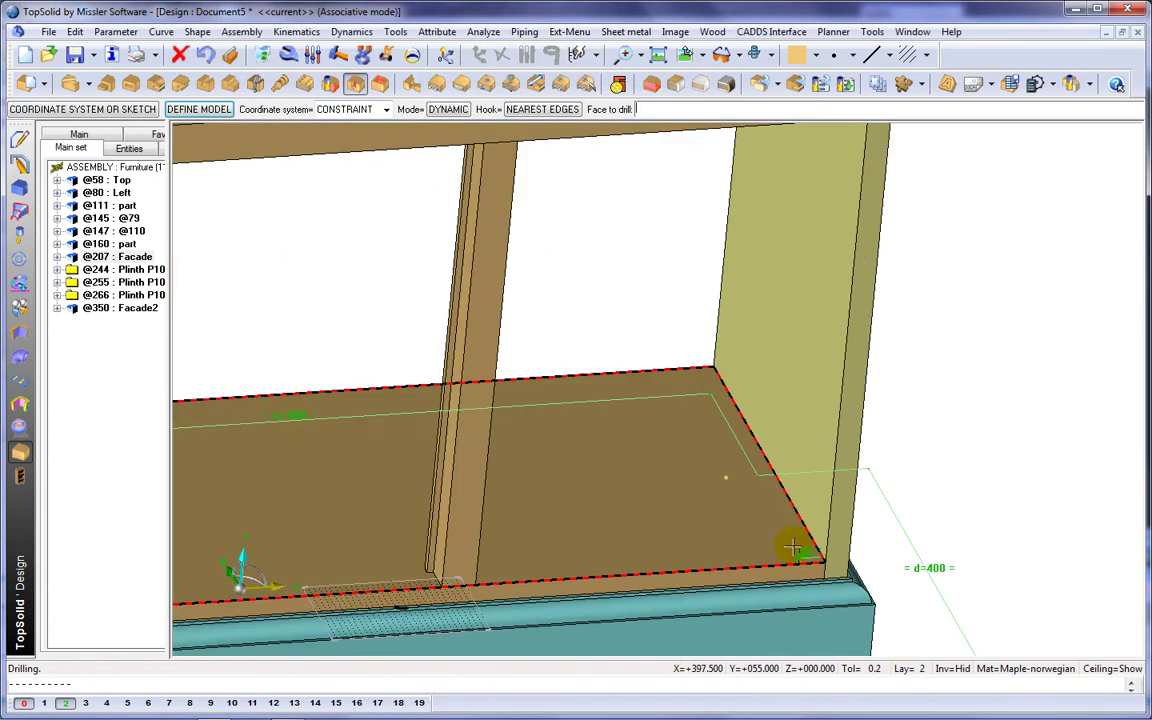
pyautogui.click(793, 546)
pyautogui.click(177, 276)
pyautogui.click(60, 437)
pyautogui.moveTo(202, 491); pyautogui.dragTo(694, 415, button='middle')
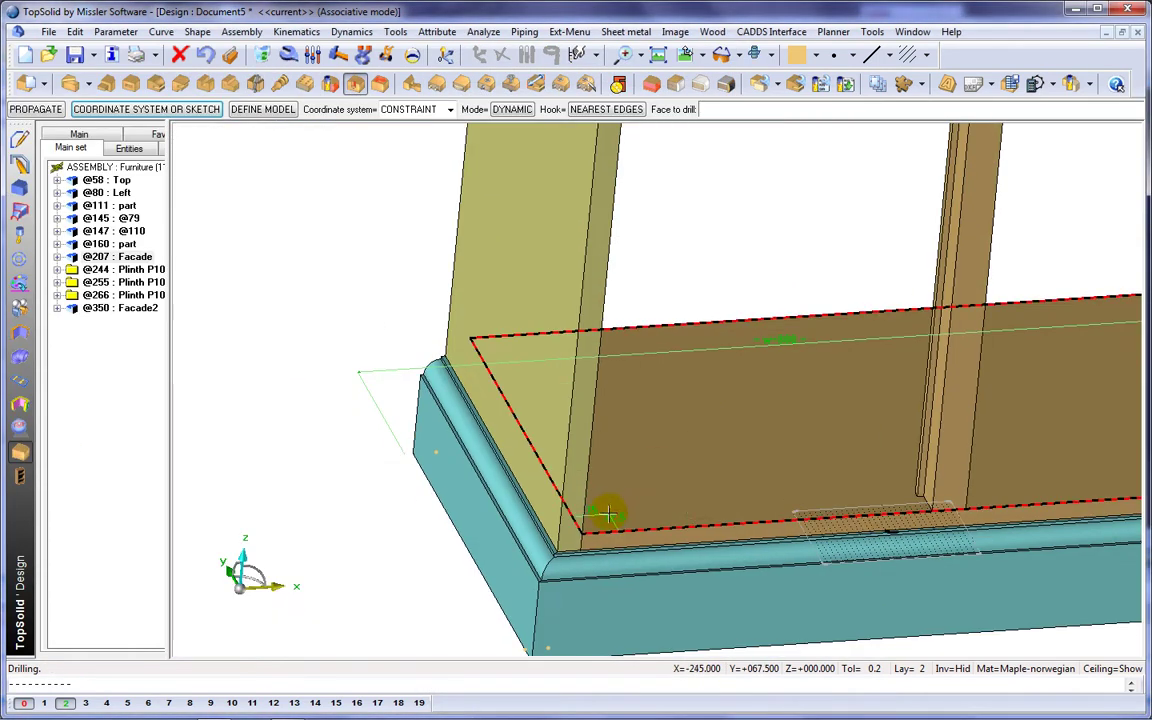
pyautogui.click(599, 517)
pyautogui.click(177, 276)
pyautogui.click(60, 437)
# Drill a plain hole in the right side panel near its upper front corner
pyautogui.moveTo(843, 314); pyautogui.dragTo(182, 596, button='middle')
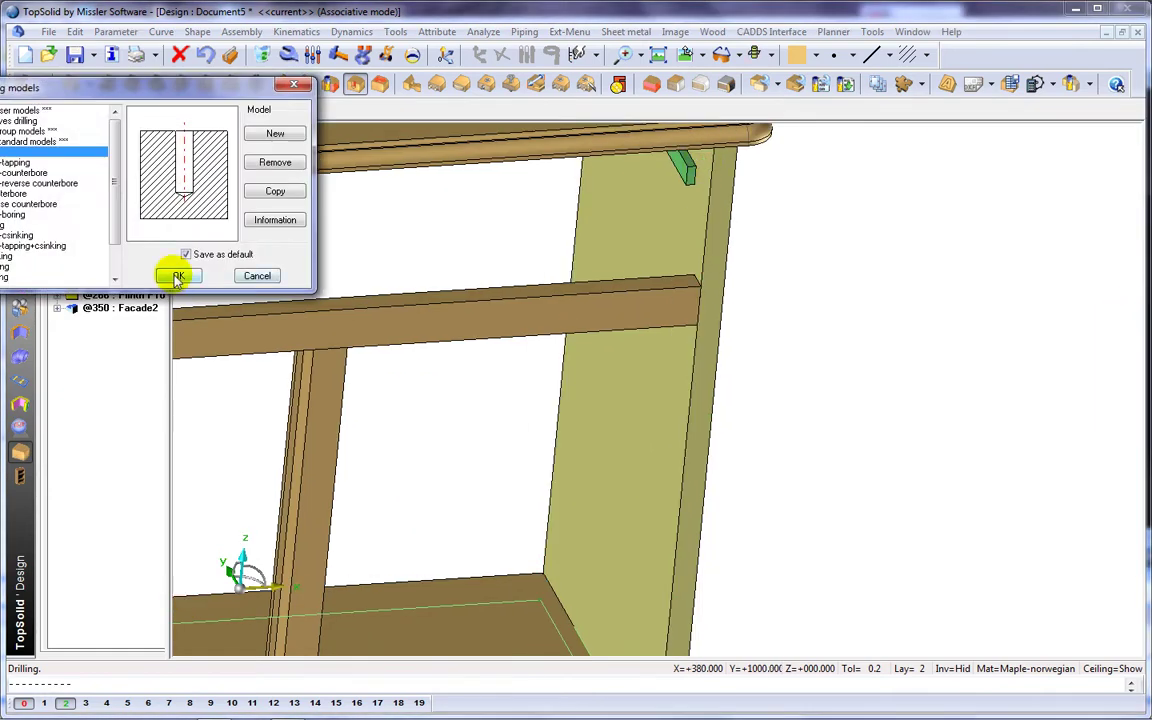
pyautogui.click(170, 272)
pyautogui.click(69, 437)
# Set both edge distances of the right side panel's upper hole to 9 mm
pyautogui.click(313, 54)
pyautogui.scroll(3, 675, 360)
pyautogui.click(712, 327)
pyautogui.write('9')
pyautogui.press('Return')
pyautogui.click(722, 286)
pyautogui.write('9')
pyautogui.press('Return')
# Adjust the edge distances of the drilled holes at the bottom shelf's two front corners
pyautogui.moveTo(788, 374); pyautogui.dragTo(874, 352, button='middle')
pyautogui.scroll(-3, 838, 517)
pyautogui.scroll(4, 811, 450)
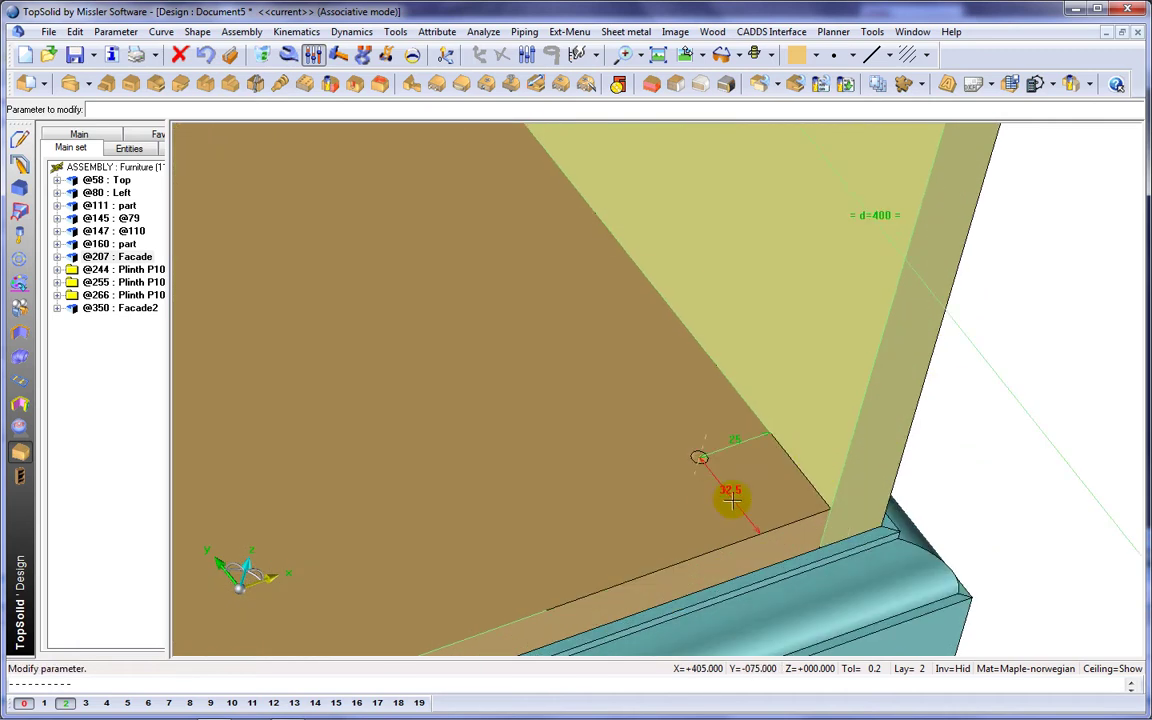
pyautogui.moveTo(758, 489); pyautogui.dragTo(587, 455, button='middle')
pyautogui.scroll(4, 456, 519)
pyautogui.click(287, 600)
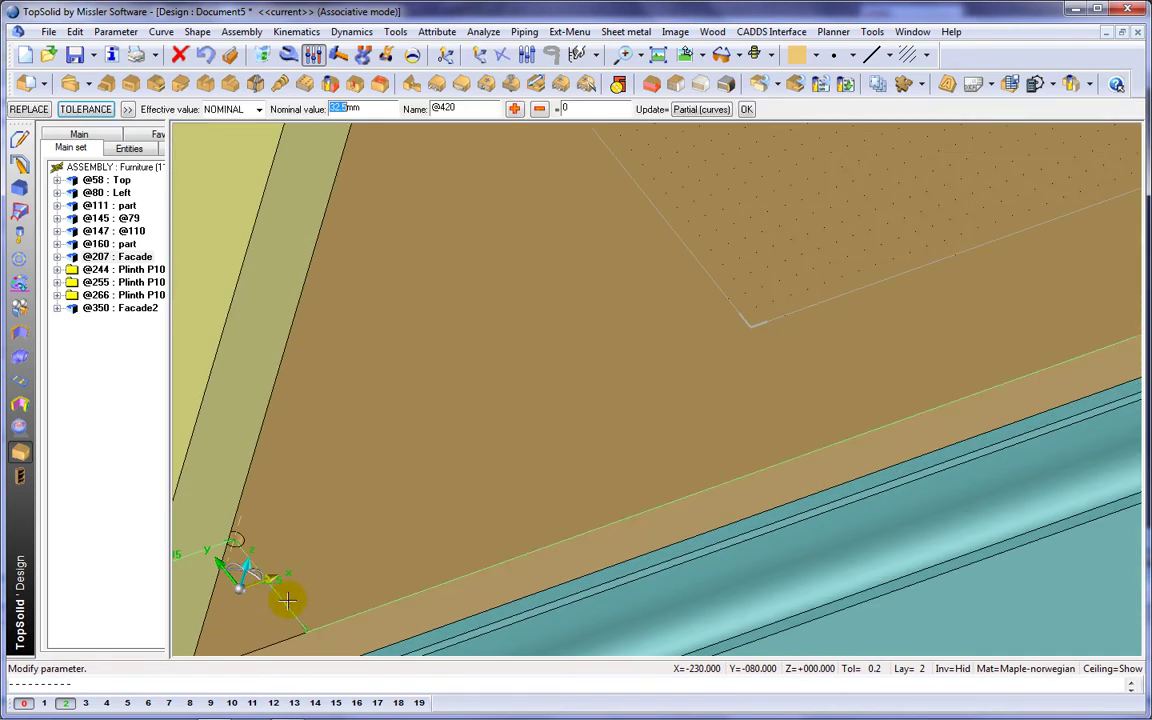
pyautogui.scroll(-5, 473, 463)
pyautogui.scroll(-3, 455, 497)
# Choose the Back component from the Demo Furniture family of the Compos-PiB standard for inclusion
pyautogui.click(20, 260)
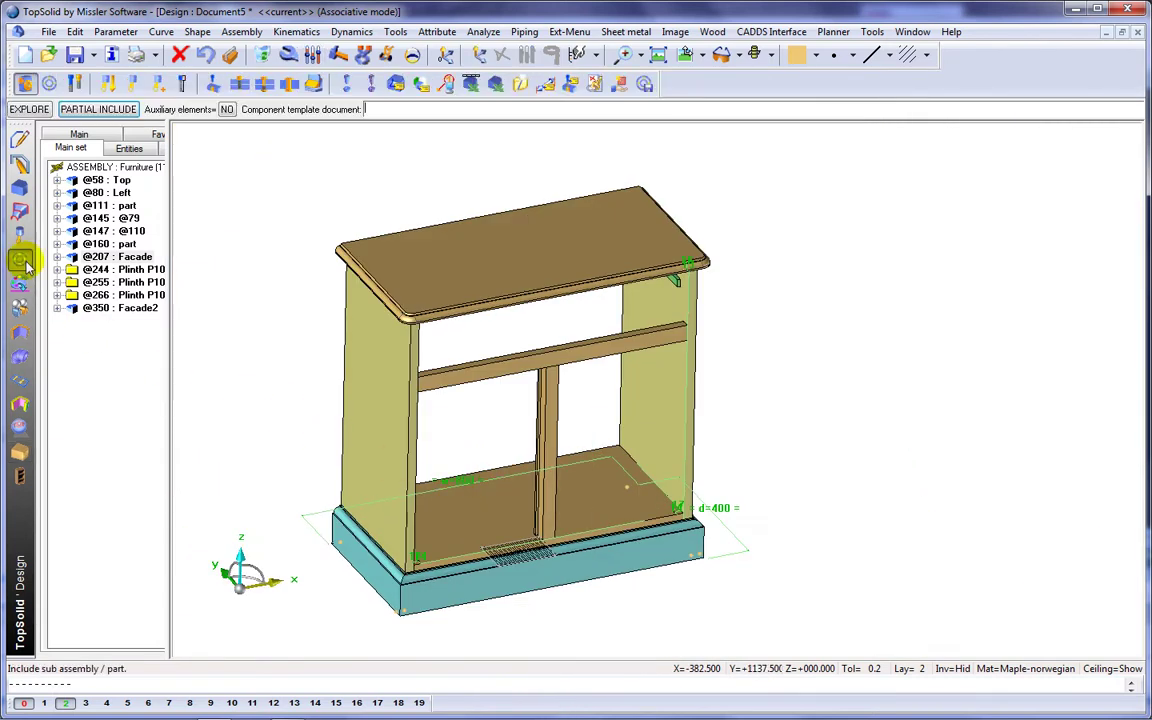
pyautogui.click(49, 83)
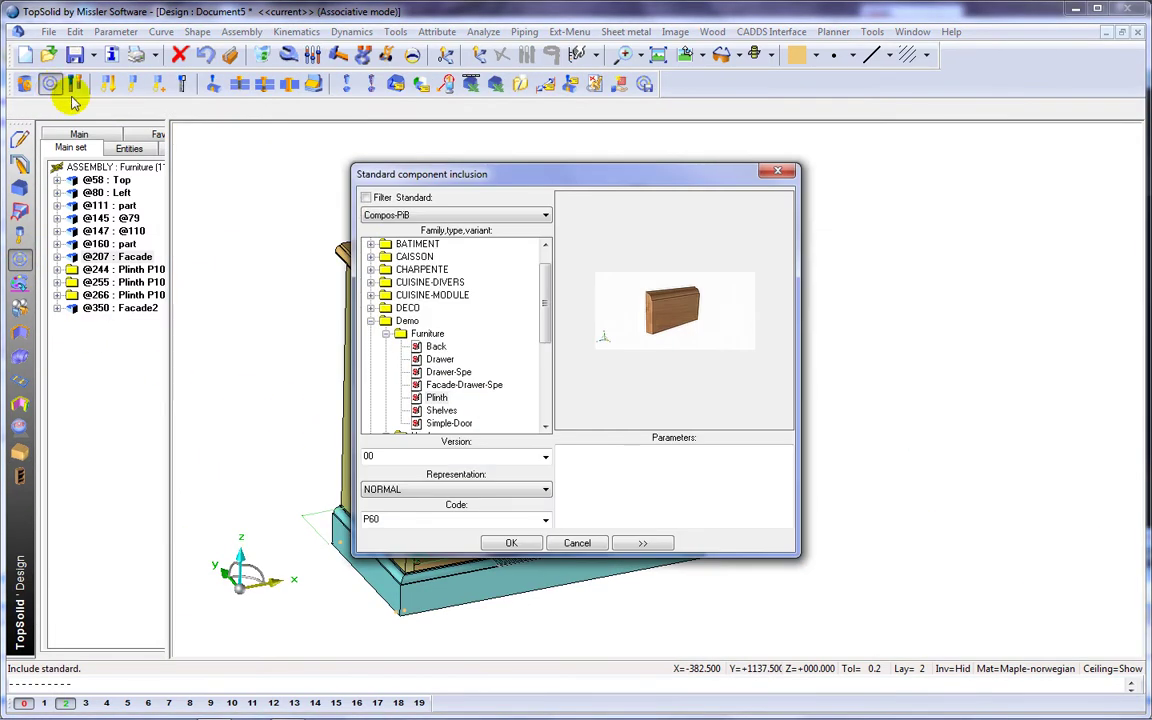
pyautogui.click(436, 346)
pyautogui.click(511, 543)
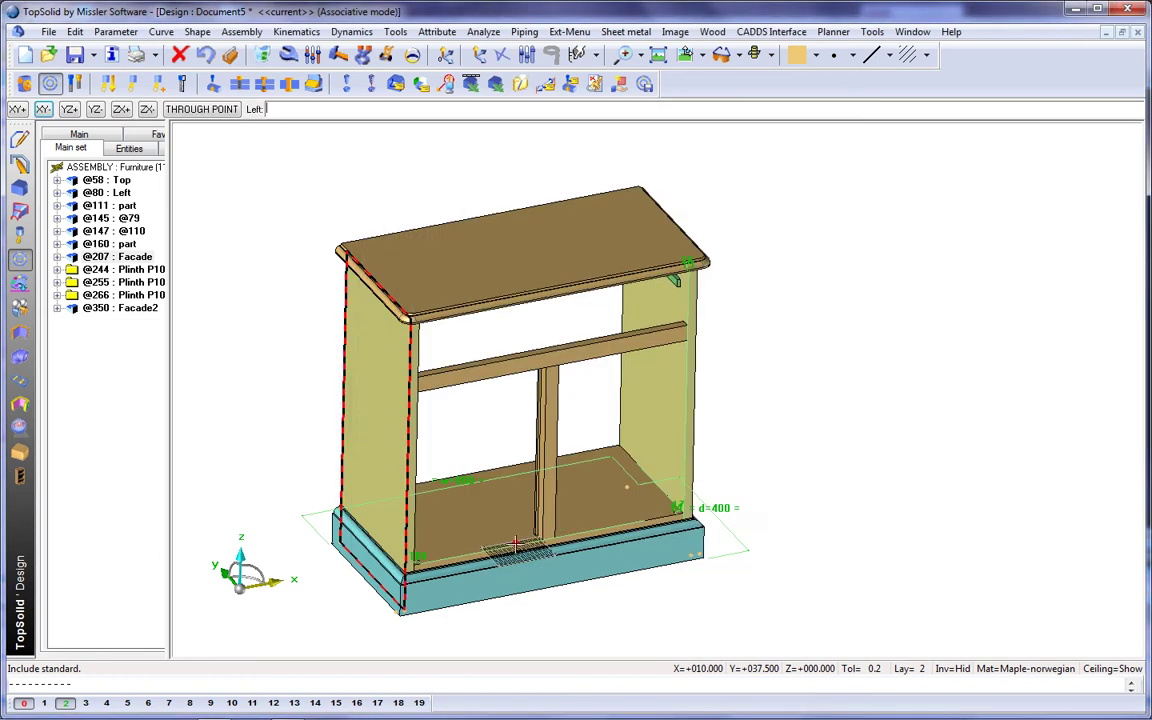
# Constrain the back component to the left and right side panels, the top panel and the bottom shelf
pyautogui.click(370, 420)
pyautogui.middleClick(370, 420)
pyautogui.click(635, 400)
pyautogui.middleClick(635, 400)
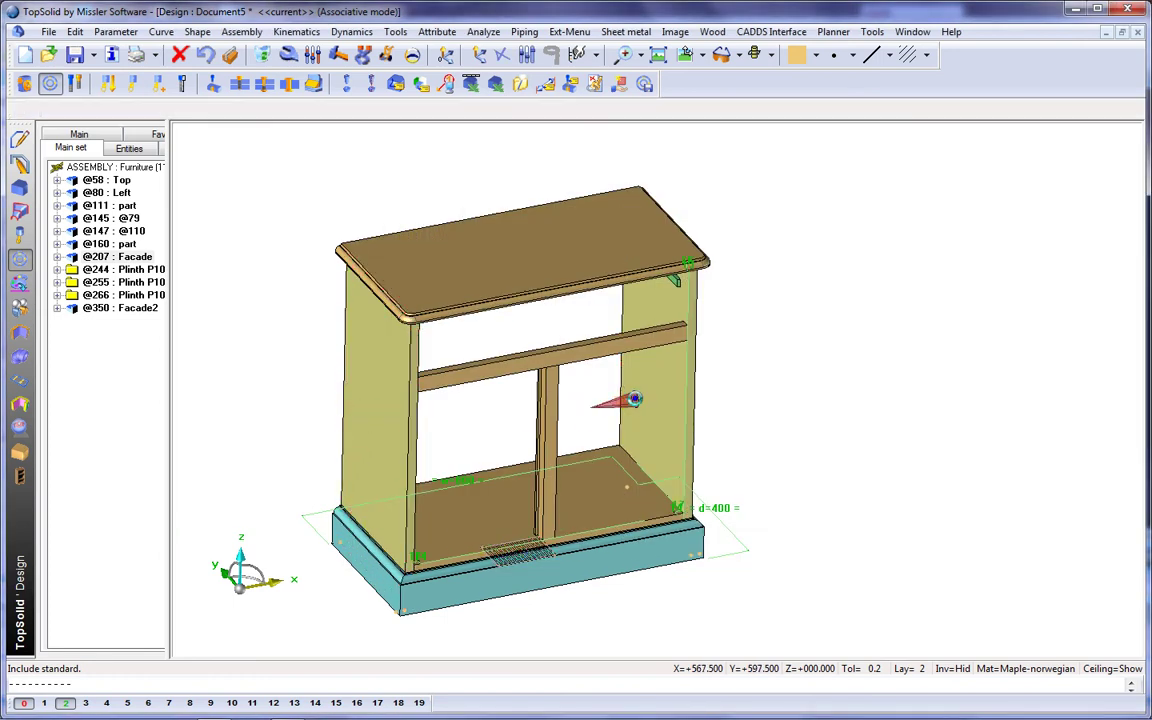
pyautogui.click(572, 245)
pyautogui.middleClick(572, 245)
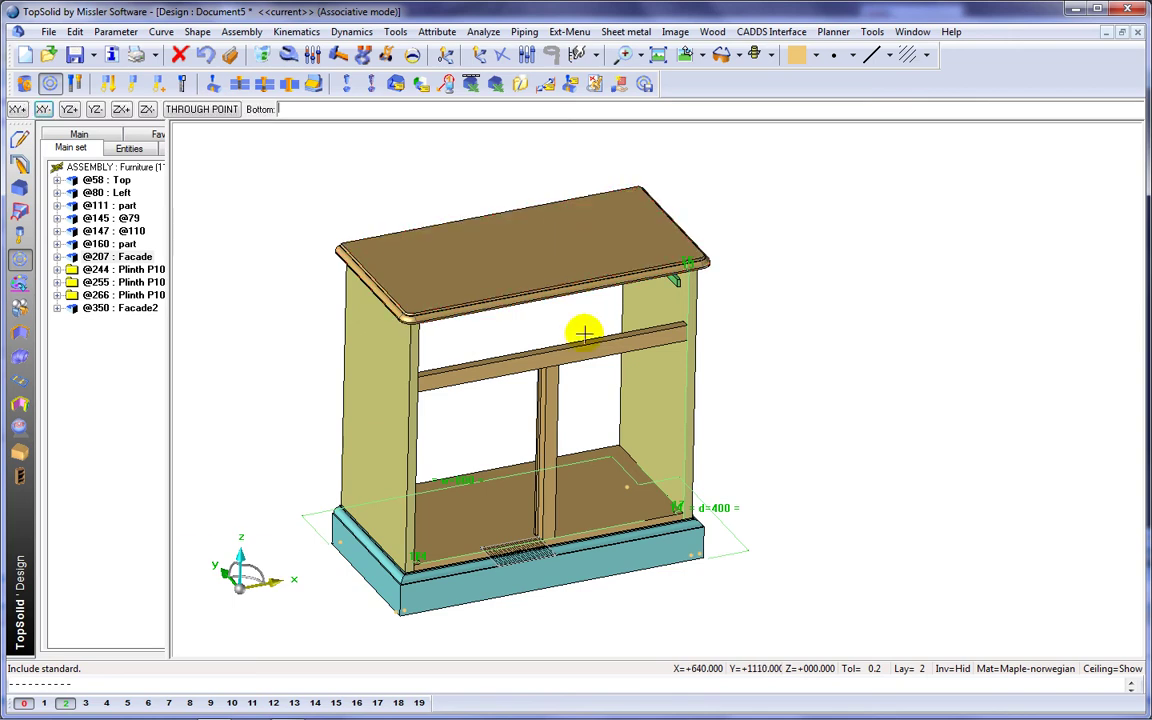
pyautogui.click(586, 480)
pyautogui.click(588, 481)
pyautogui.click(583, 452)
# Place the back without propagation and apply its groove operation automatically to the colliding parts
pyautogui.rightClick(764, 388)
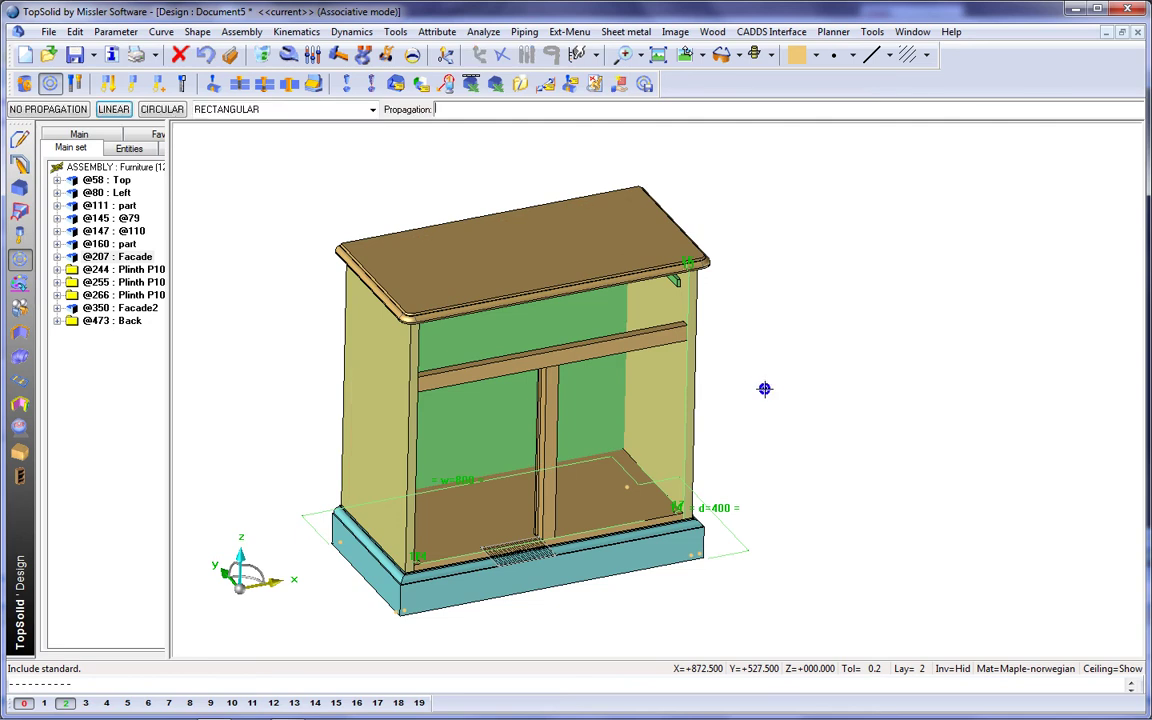
pyautogui.click(764, 389)
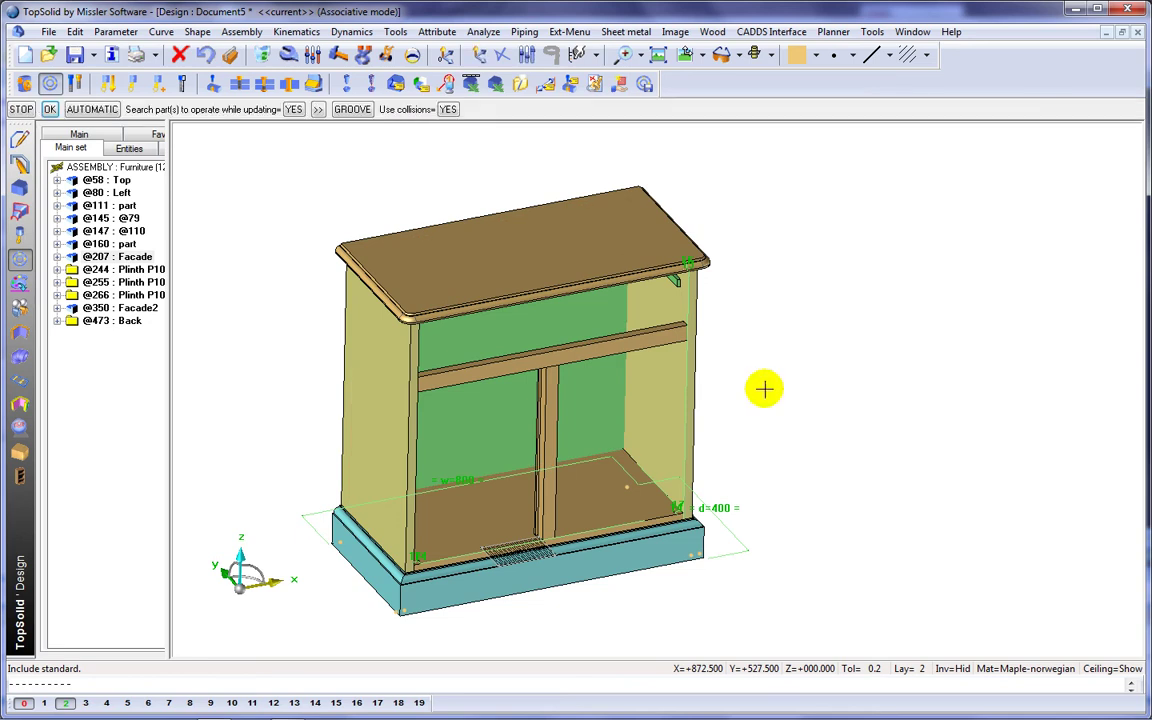
pyautogui.click(92, 109)
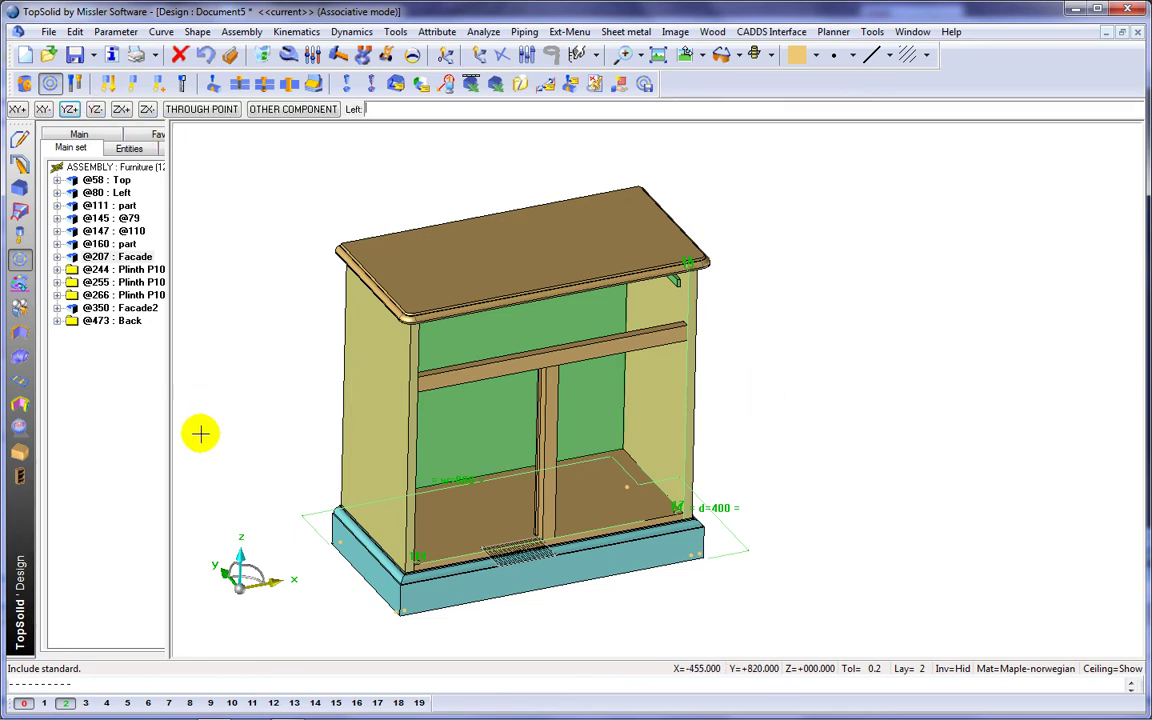
# Use the quick layer choice to set elements on layer 4 and toggle that layer
pyautogui.click(106, 703)
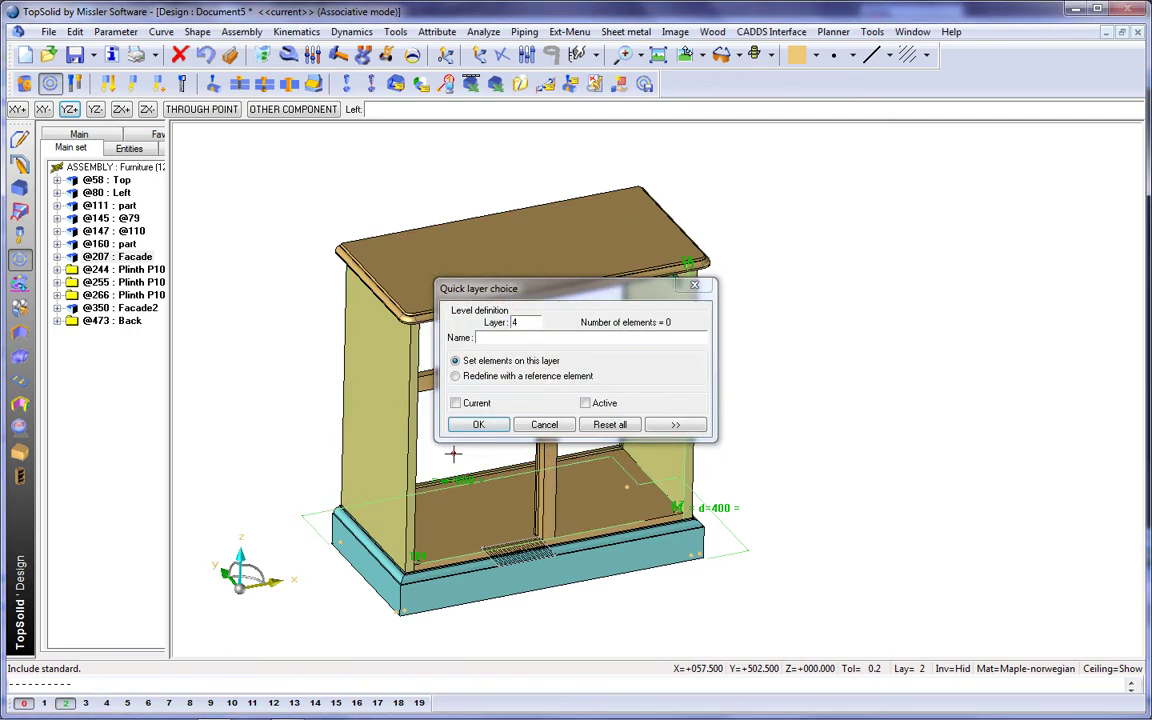
pyautogui.click(480, 429)
pyautogui.scroll(6, 638, 442)
pyautogui.scroll(-5, 638, 442)
pyautogui.click(107, 703)
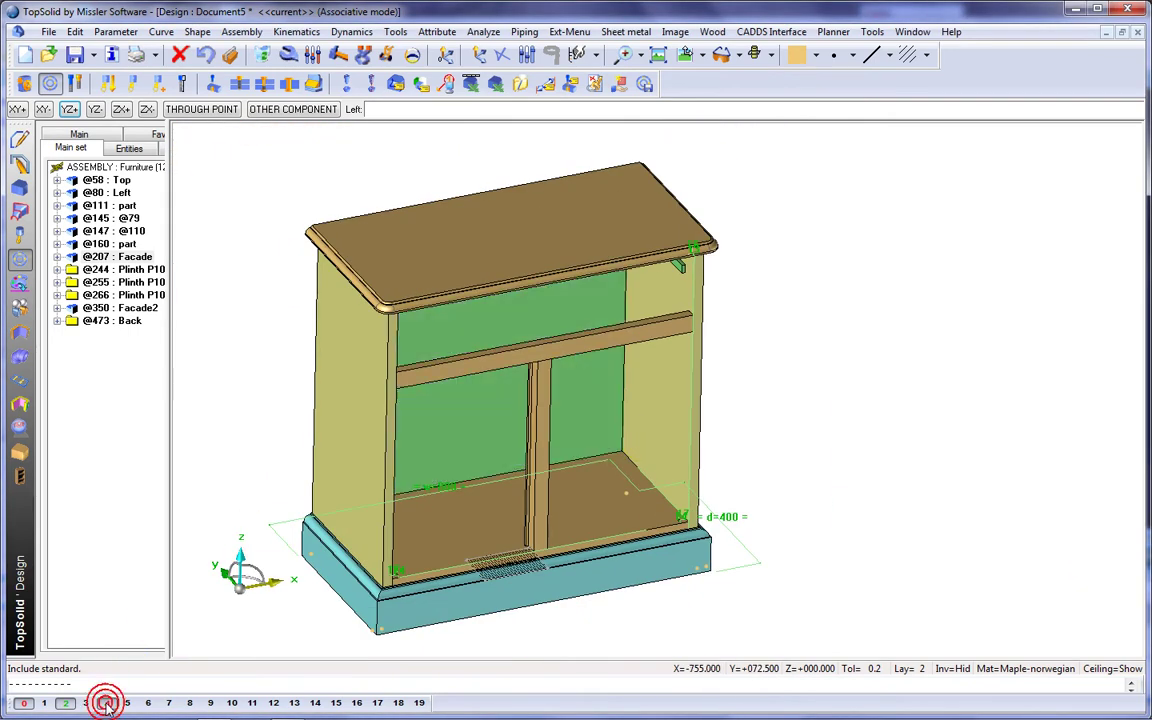
# Show the cabinet from the front in a realistic rendering with wood textures
pyautogui.rightClick(748, 127)
pyautogui.click(800, 247)
pyautogui.moveTo(740, 256); pyautogui.dragTo(887, 265, button='middle')
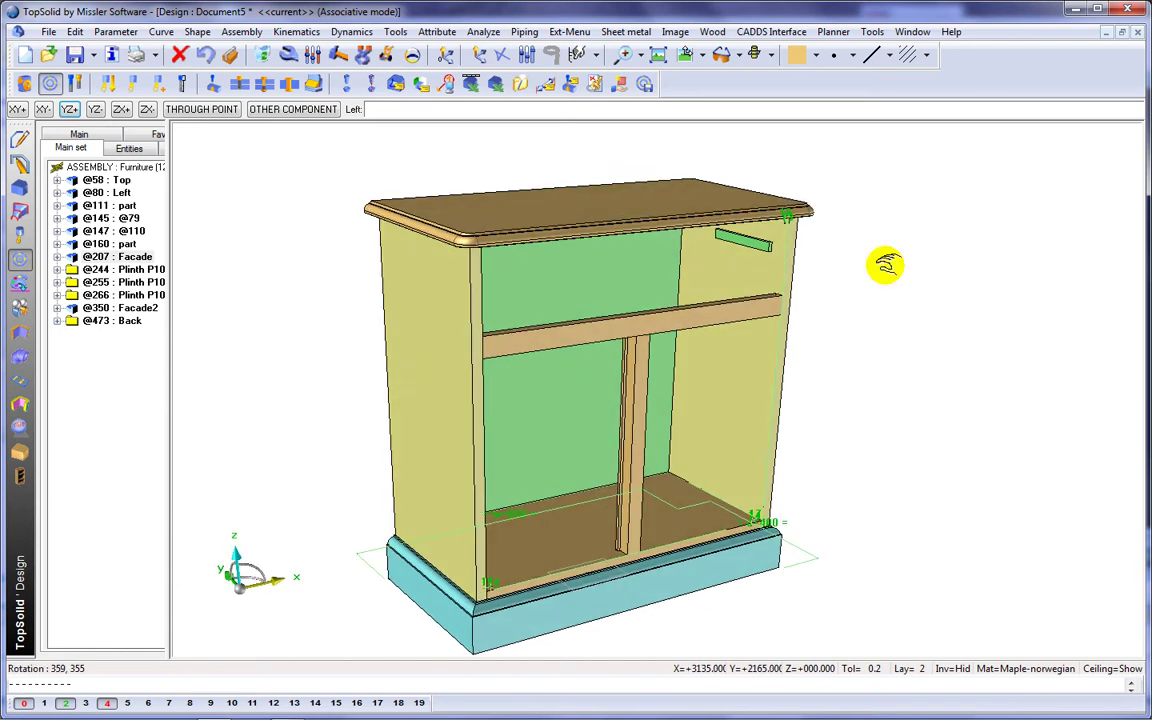
pyautogui.click(772, 56)
pyautogui.click(777, 119)
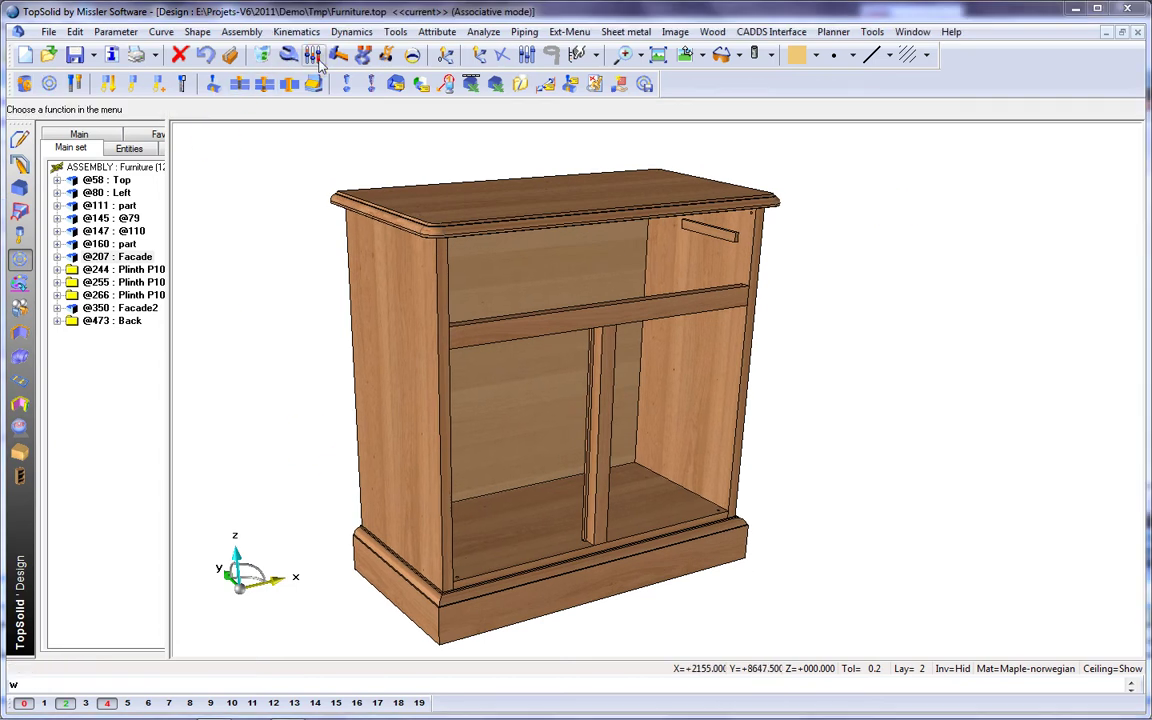
# Try a wider cabinet by increasing the width parameter w
pyautogui.click(313, 56)
pyautogui.write('w')
pyautogui.press('Return')
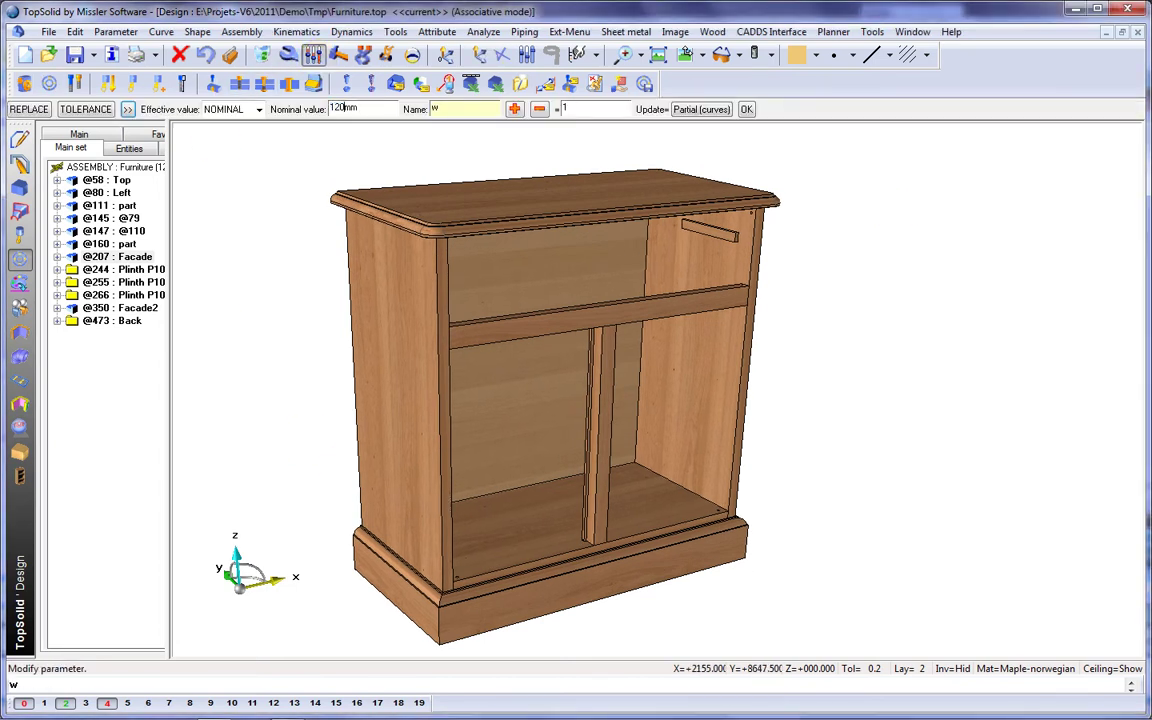
pyautogui.write('120mm')
pyautogui.press('Return')
# Try a lower and deeper cabinet by changing the height parameter h and the depth parameter d
pyautogui.write('h')
pyautogui.press('Return')
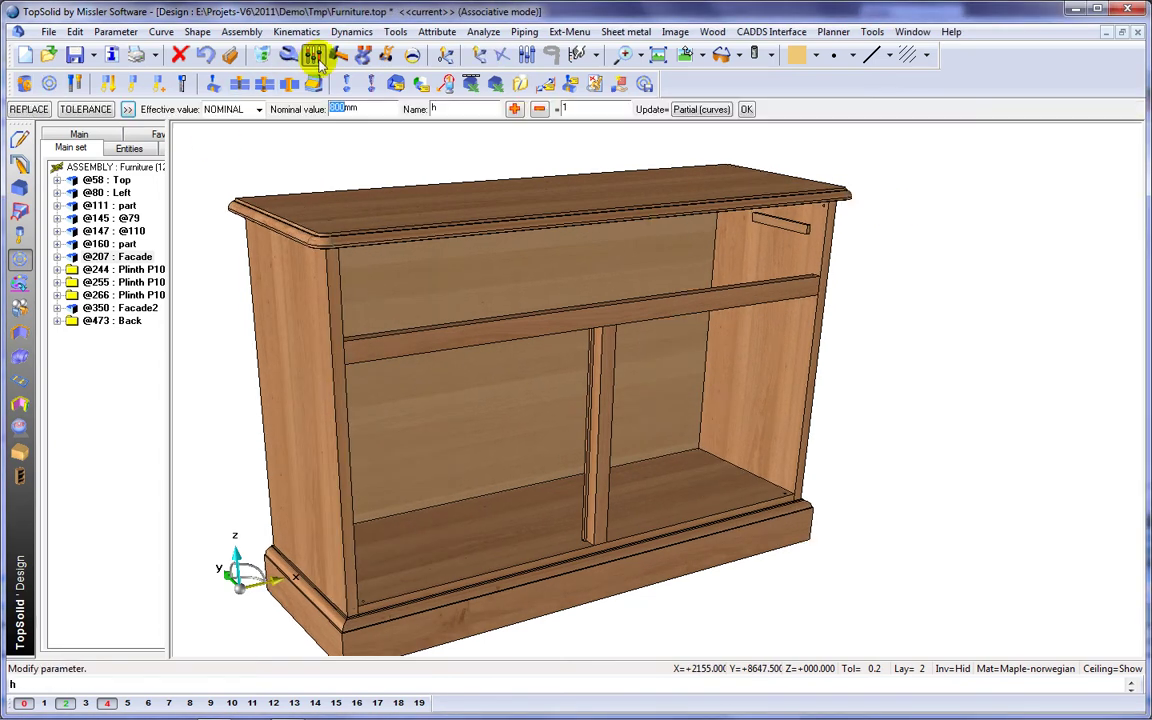
pyautogui.write('7mm')
pyautogui.press('Return')
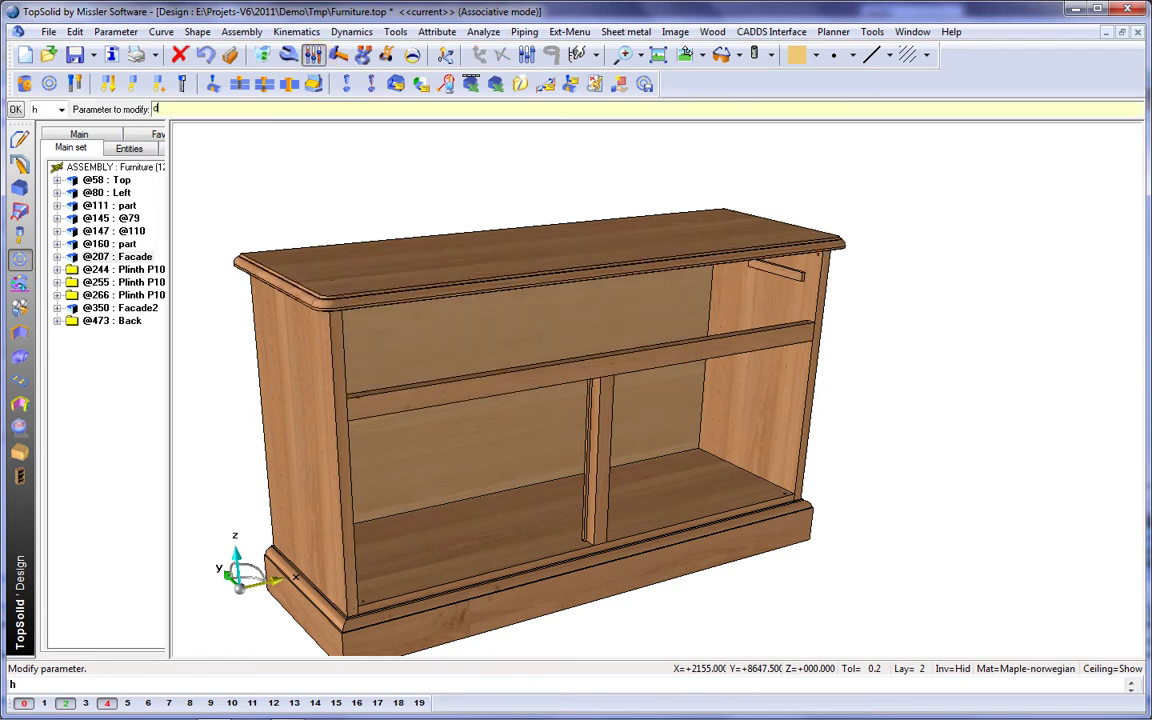
pyautogui.press('Return')
pyautogui.press('Return')
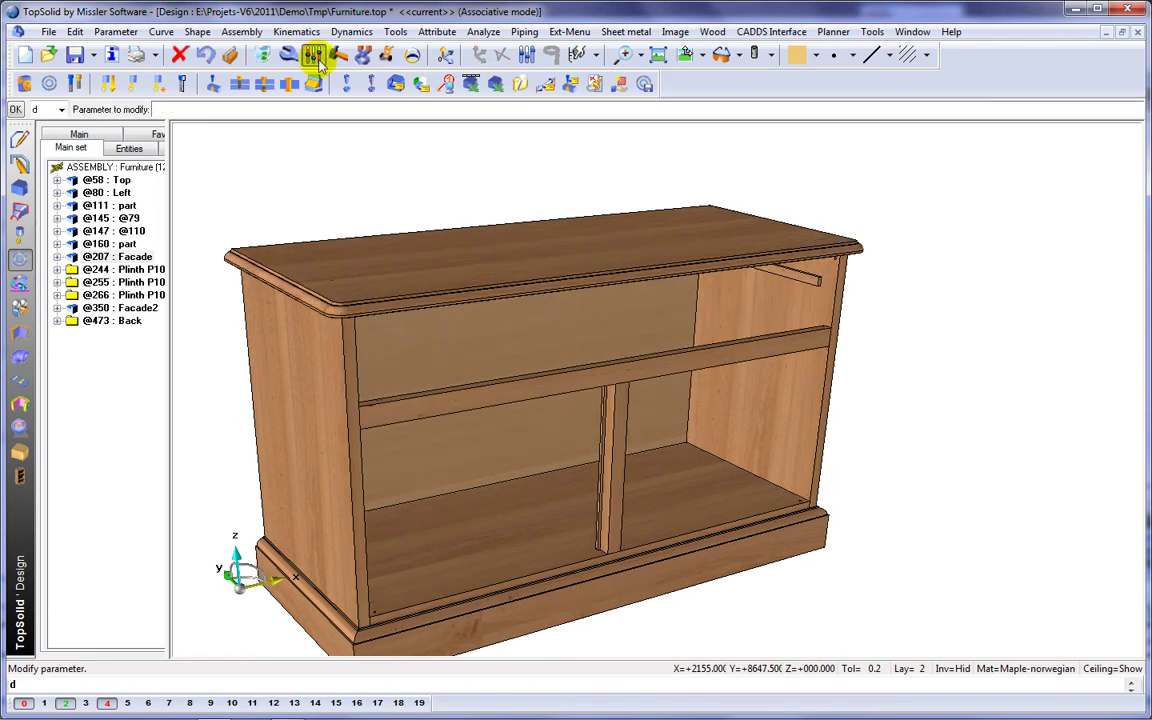
# Undo the depth, height and width changes and restore the shaded display with edges
pyautogui.click(206, 56)
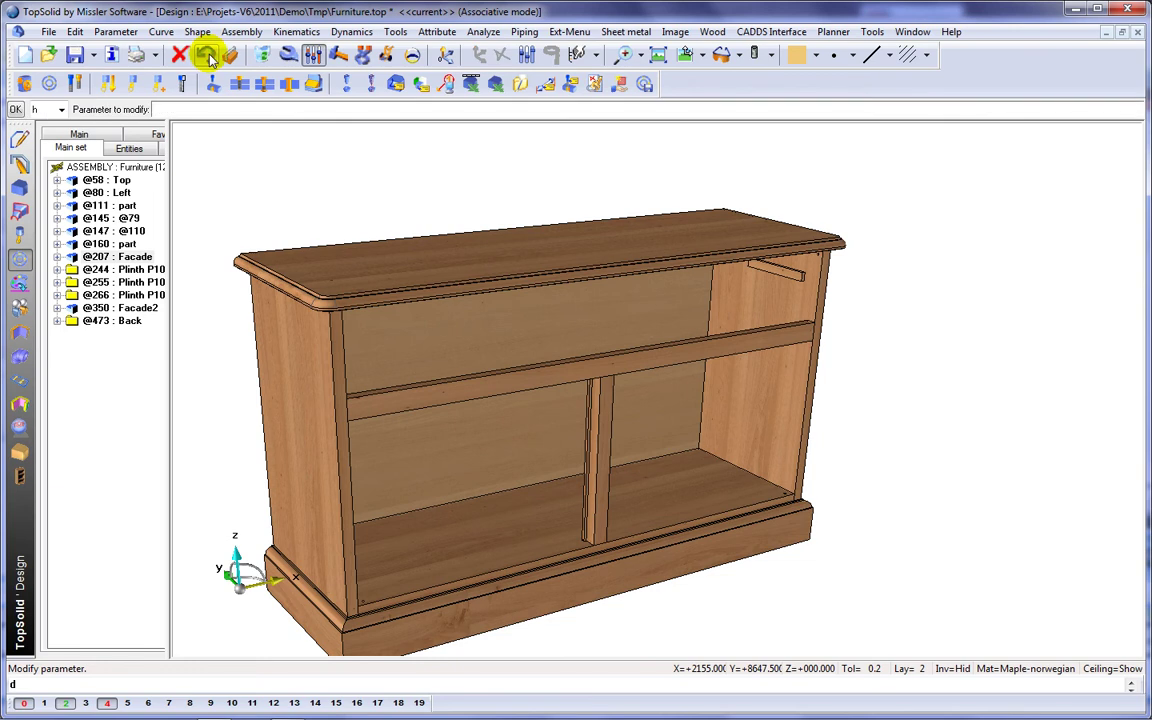
pyautogui.press('Return')
pyautogui.click(206, 56)
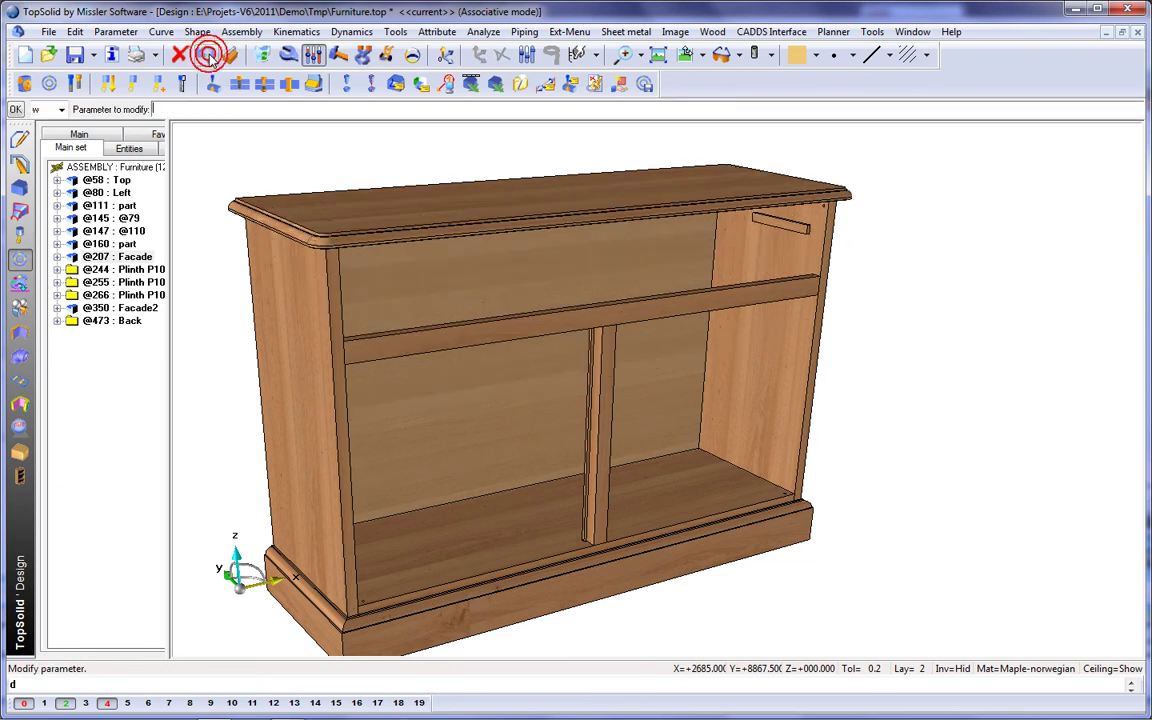
pyautogui.click(206, 56)
pyautogui.click(207, 57)
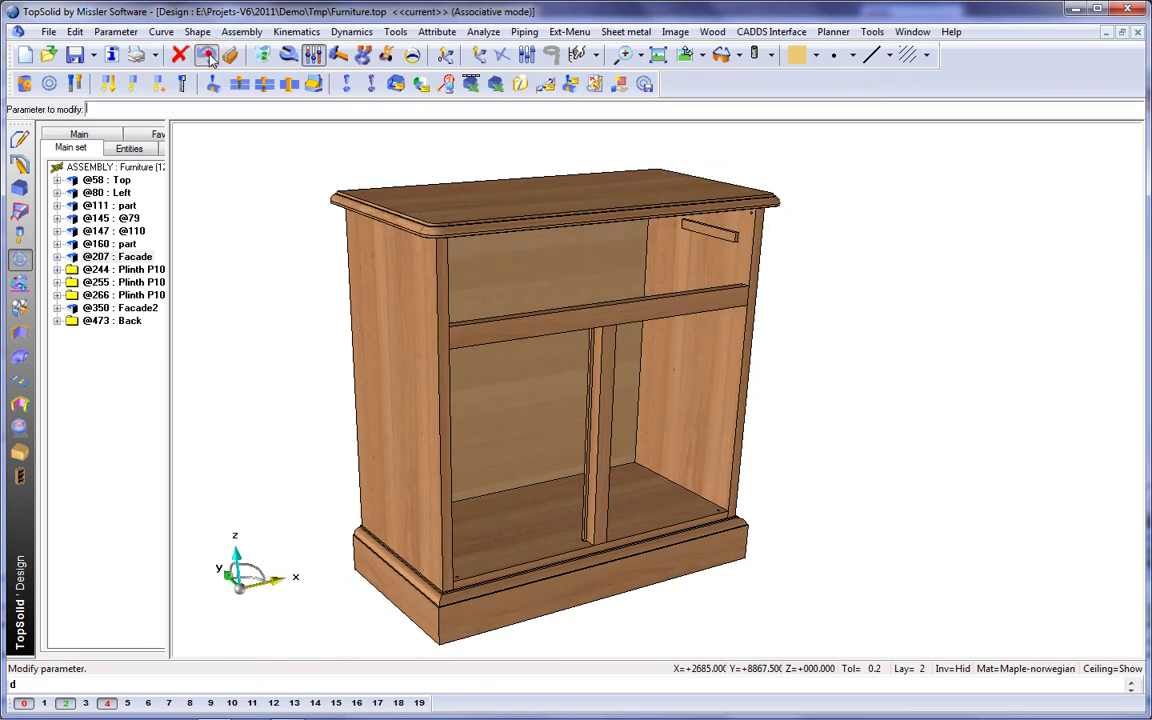
pyautogui.click(772, 57)
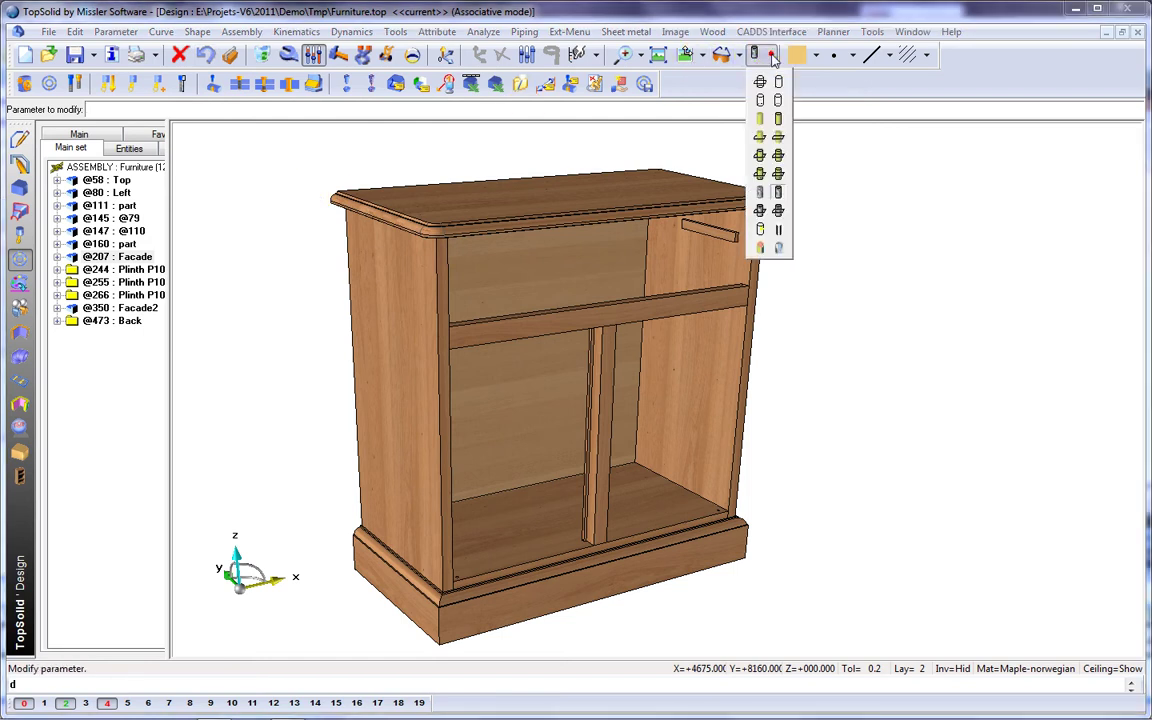
pyautogui.click(779, 120)
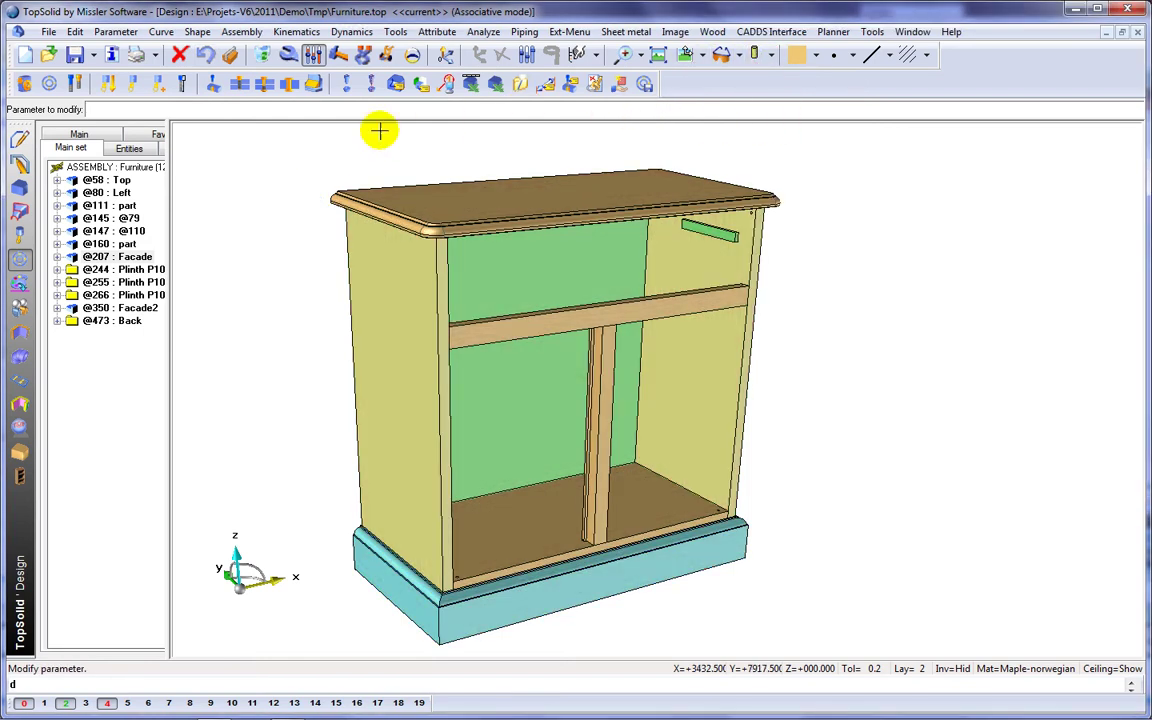
# Start an automatic assembly on the main assembly with the Dowel-Cam-Dist-80-48 rule
pyautogui.click(20, 453)
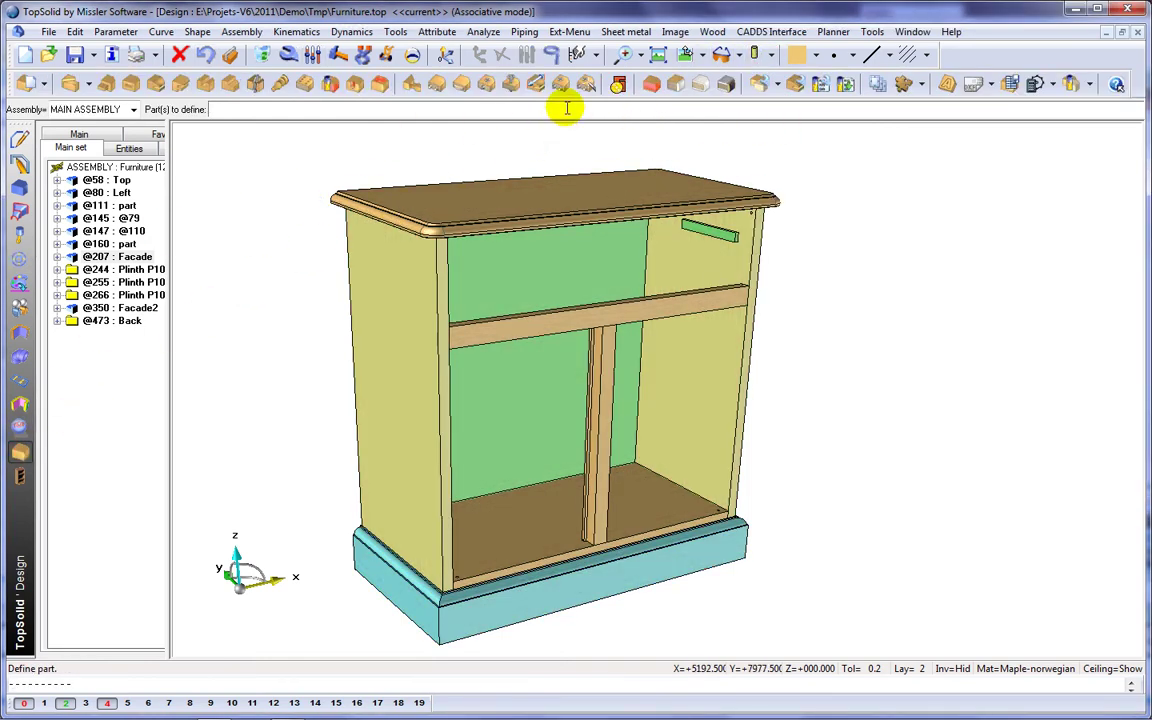
pyautogui.click(587, 88)
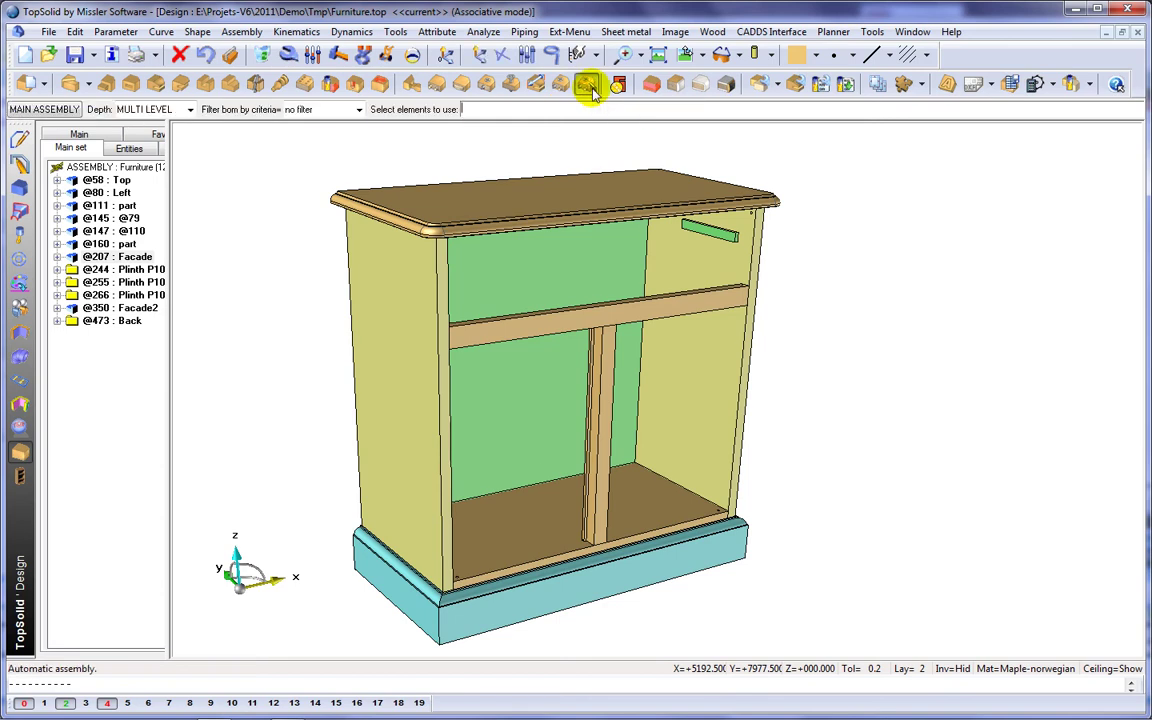
pyautogui.middleClick(414, 145)
pyautogui.moveTo(215, 90); pyautogui.dragTo(305, 97)
pyautogui.click(148, 117)
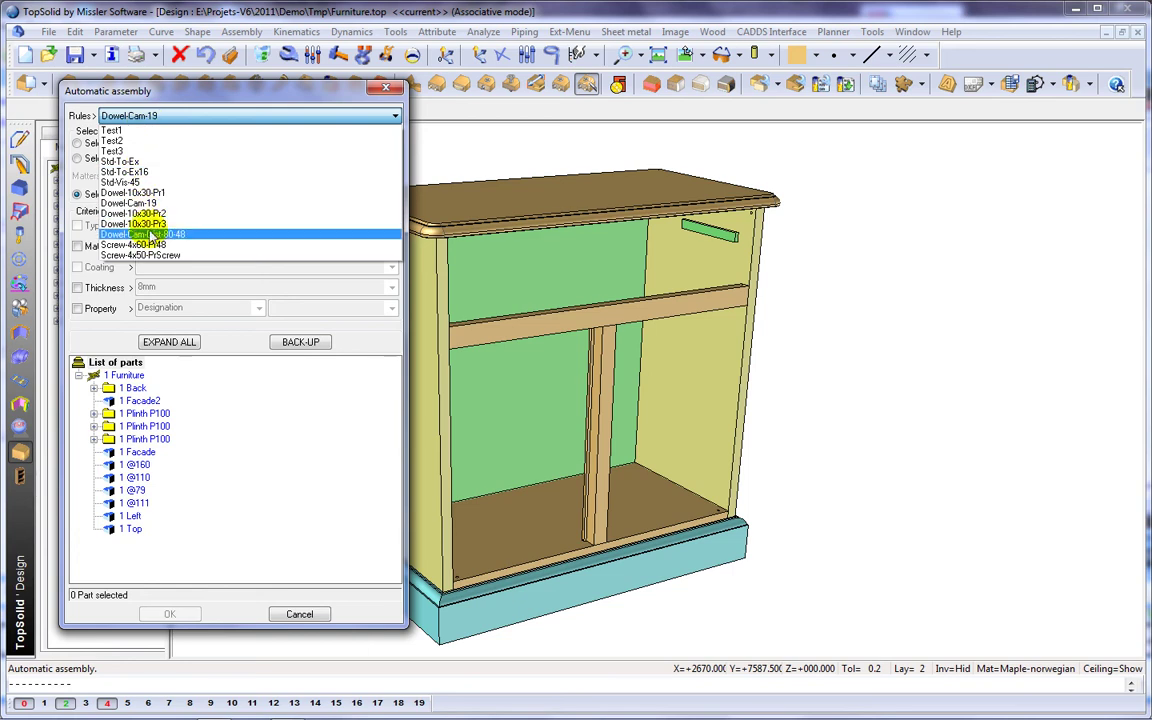
pyautogui.click(152, 236)
# Filter the parts to assemble by the material Maple-norwegian and a thickness of 22mm
pyautogui.click(77, 246)
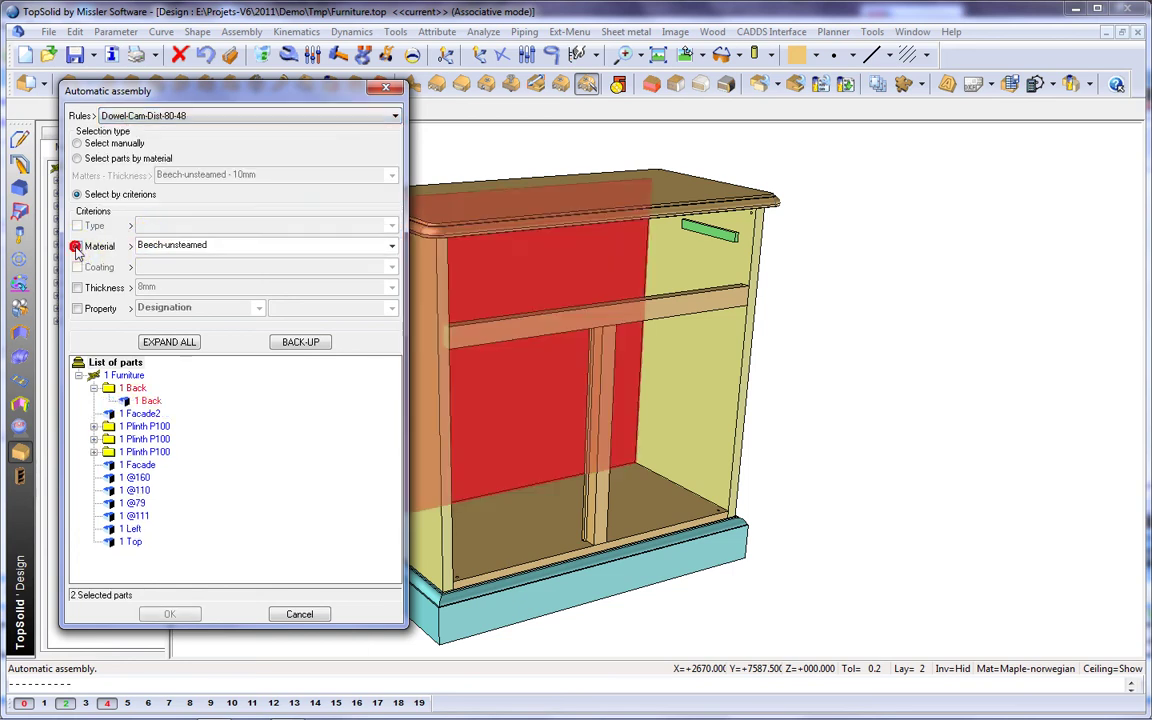
pyautogui.click(140, 245)
pyautogui.click(152, 274)
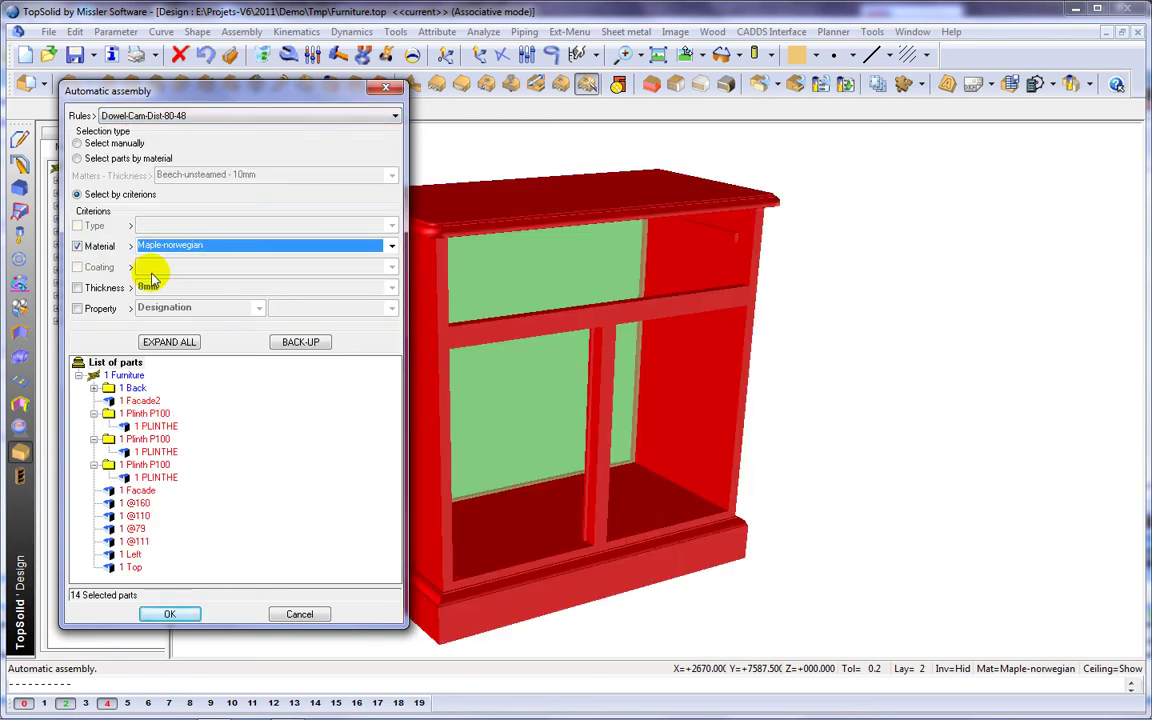
pyautogui.click(77, 288)
pyautogui.click(150, 287)
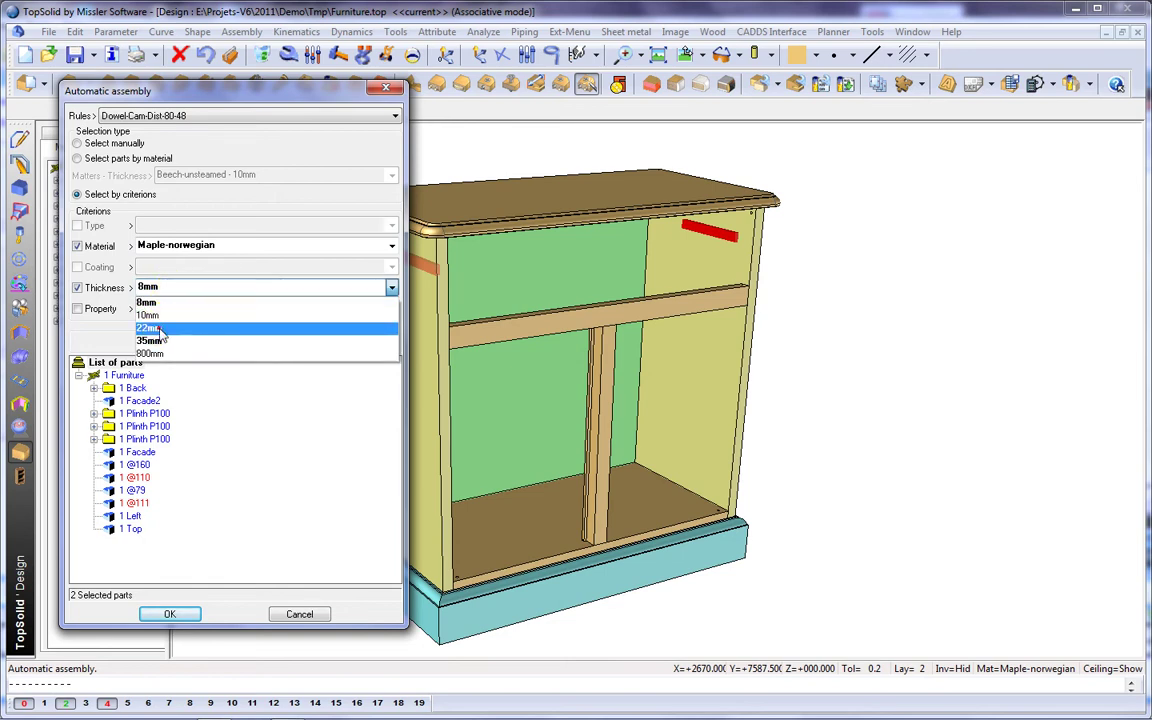
pyautogui.click(158, 328)
# Exclude the three plinths from the parts to assemble and validate the automatic assembly selection
pyautogui.click(158, 413)
pyautogui.keyDown('shift'); pyautogui.click(160, 479); pyautogui.keyUp('shift')
pyautogui.rightClick(160, 479)
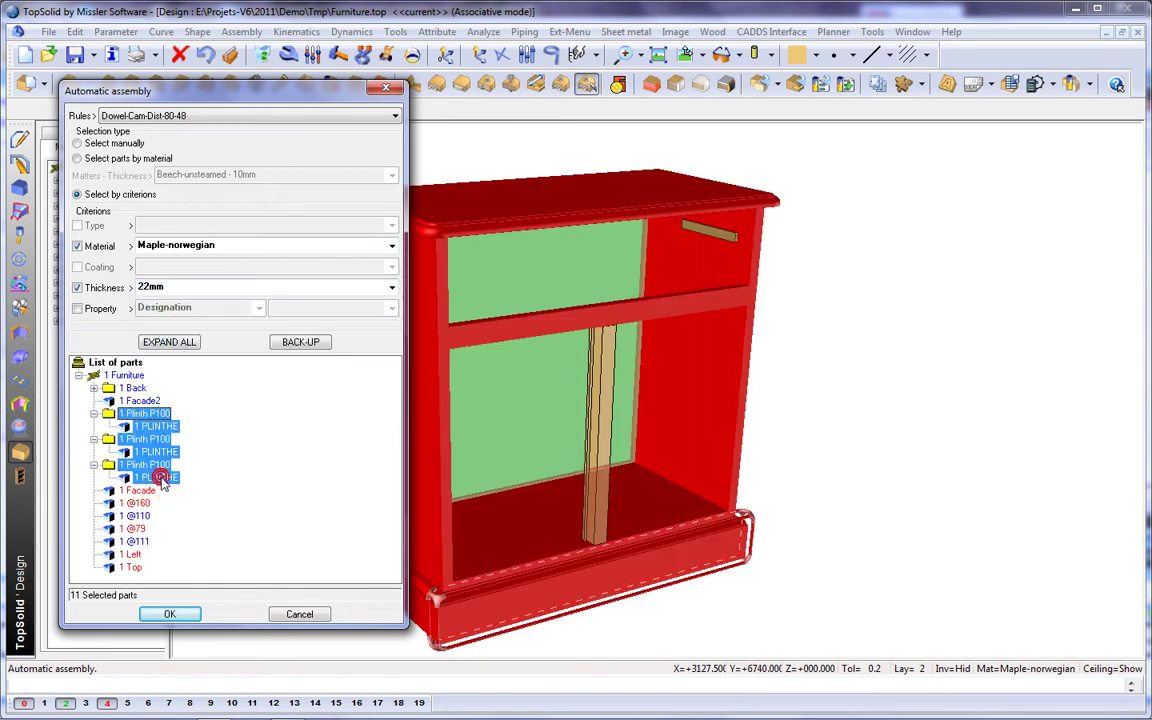
pyautogui.click(208, 500)
pyautogui.click(170, 614)
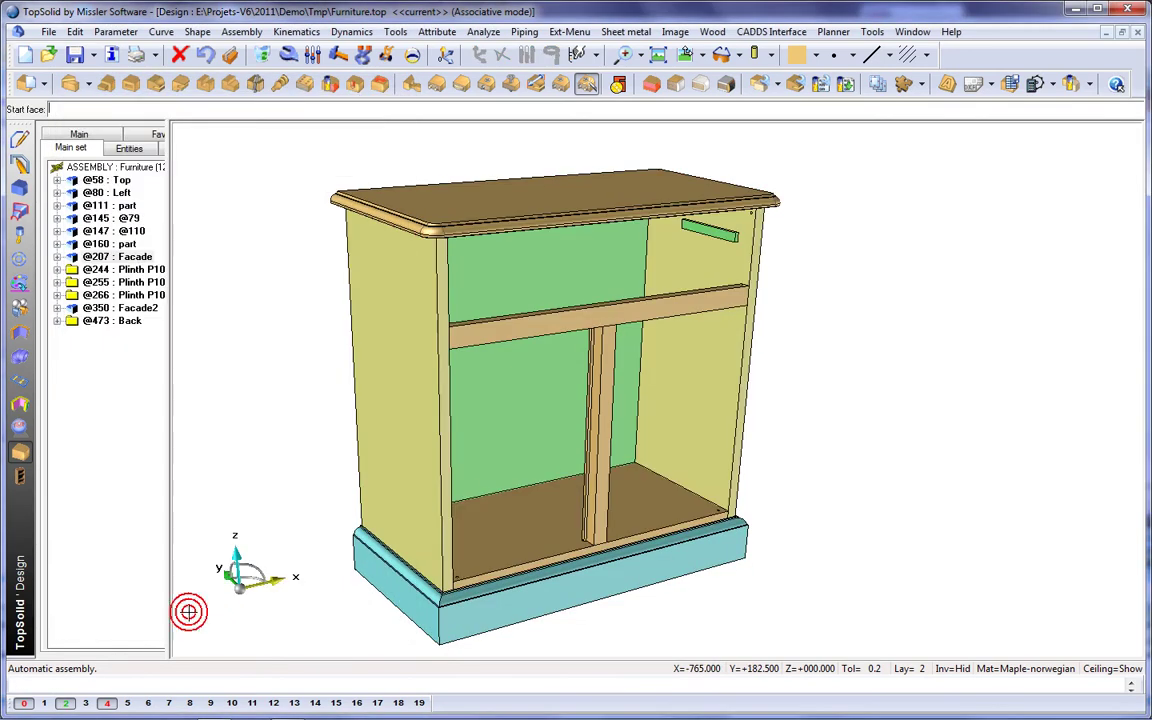
# Pick a start face at the cabinet's lower front corner and generate the dowel and cam hardware at the panel joints
pyautogui.click(478, 613)
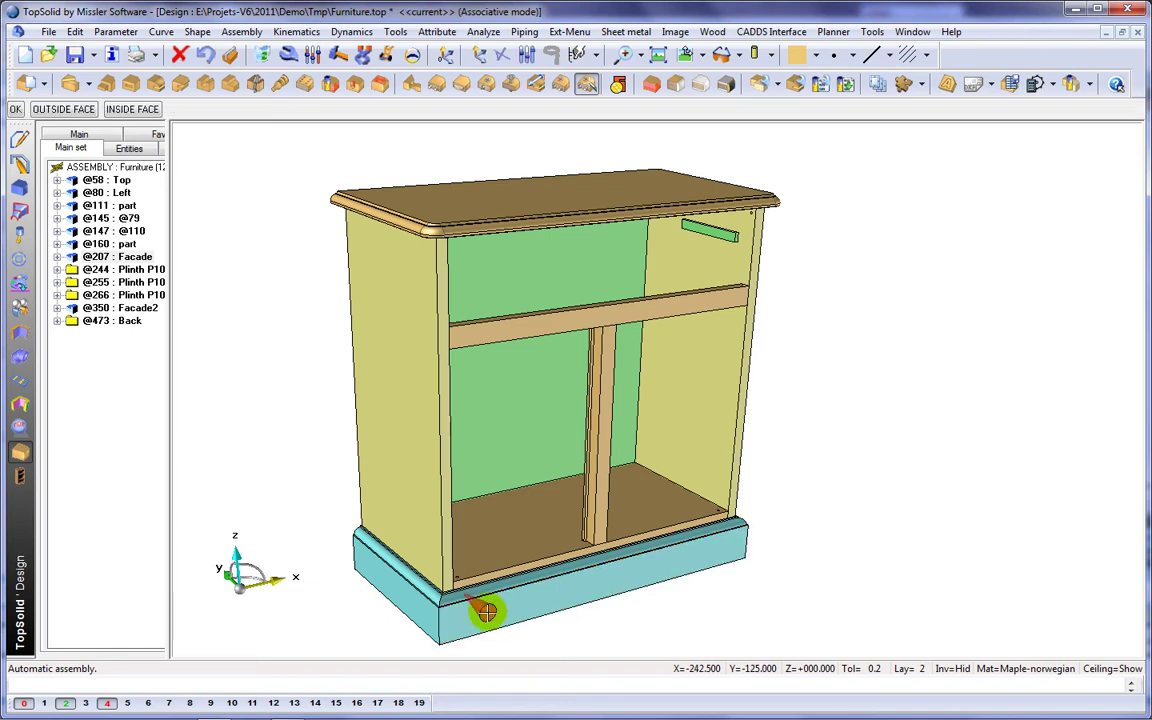
pyautogui.rightClick(487, 612)
pyautogui.click(560, 652)
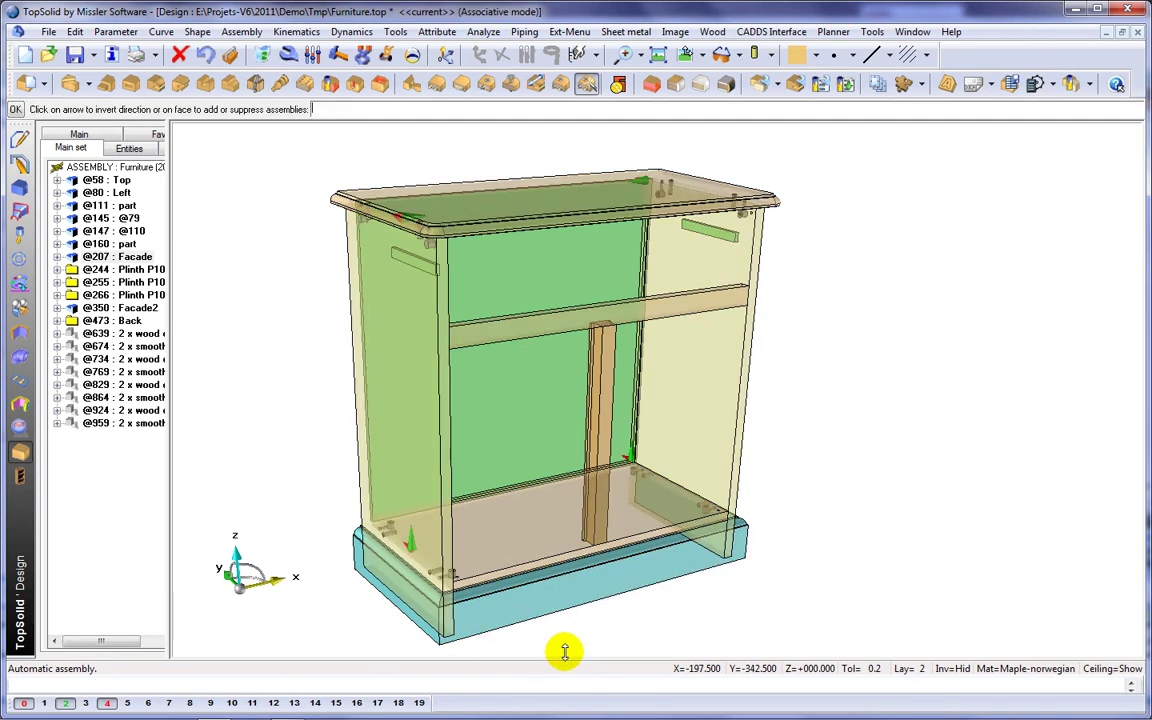
pyautogui.scroll(3, 689, 496)
pyautogui.scroll(-2, 695, 497)
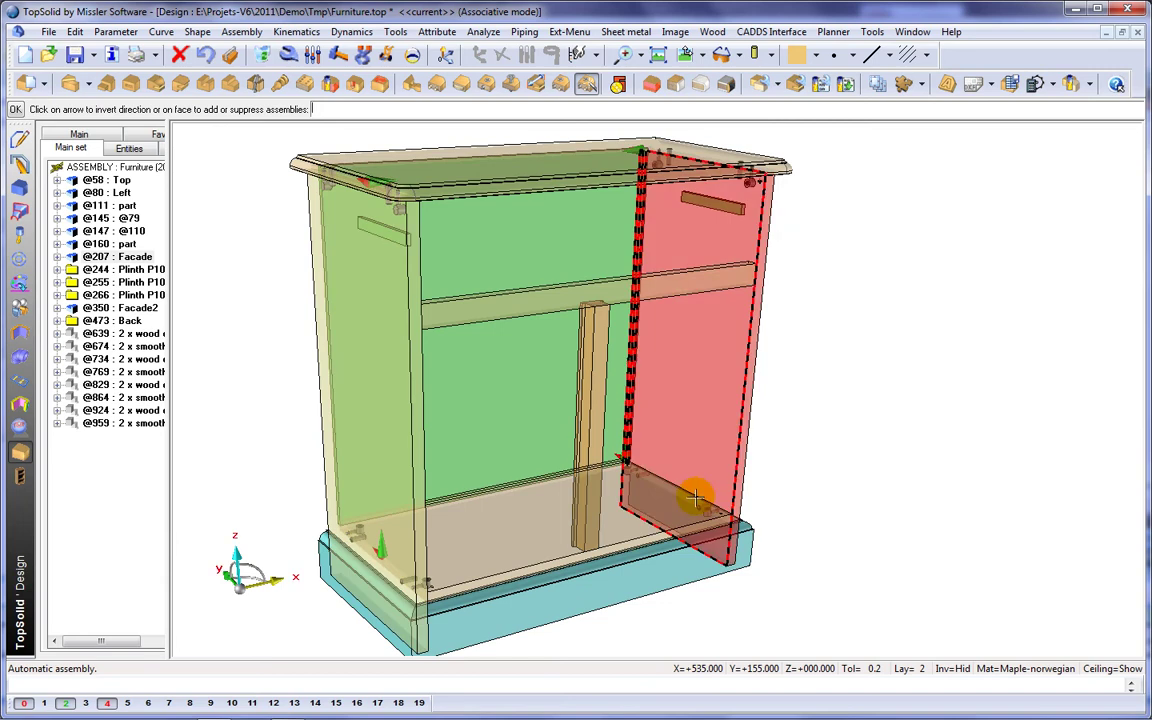
pyautogui.middleClick(887, 549)
pyautogui.moveTo(889, 548); pyautogui.dragTo(791, 513, button='middle')
pyautogui.scroll(-4, 877, 540)
# Display the cabinet with realistic wood rendering in a perspective view
pyautogui.click(771, 55)
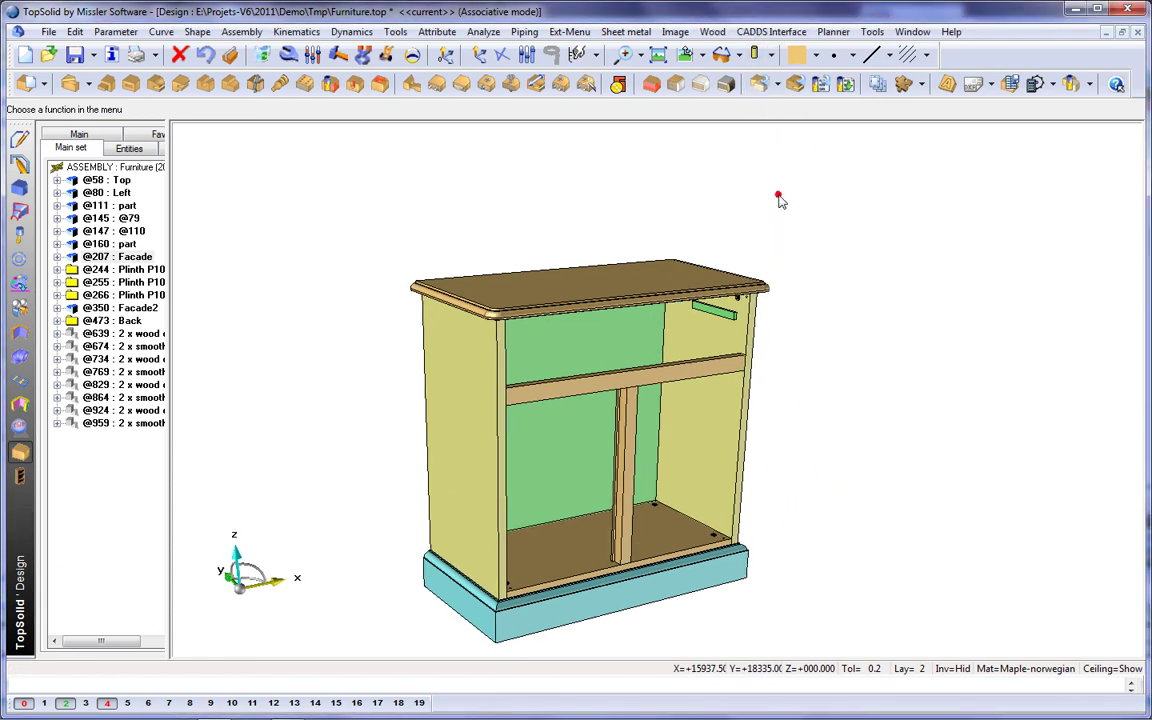
pyautogui.click(779, 192)
pyautogui.rightClick(692, 126)
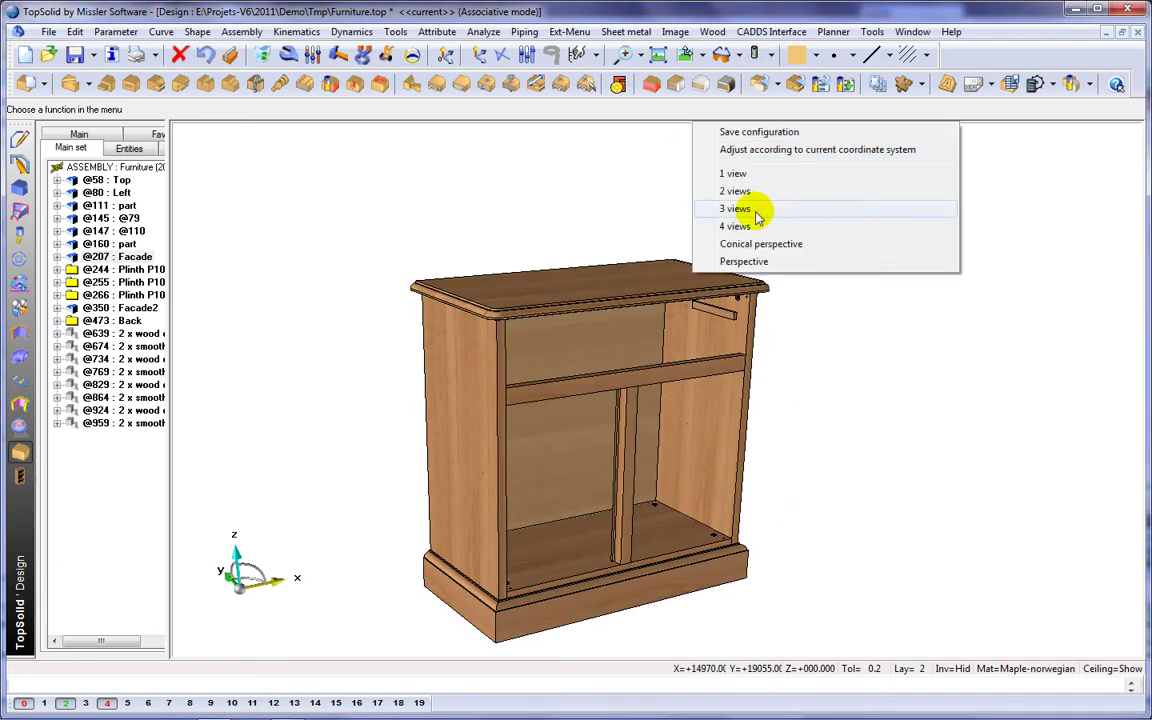
pyautogui.click(760, 265)
pyautogui.scroll(5, 732, 366)
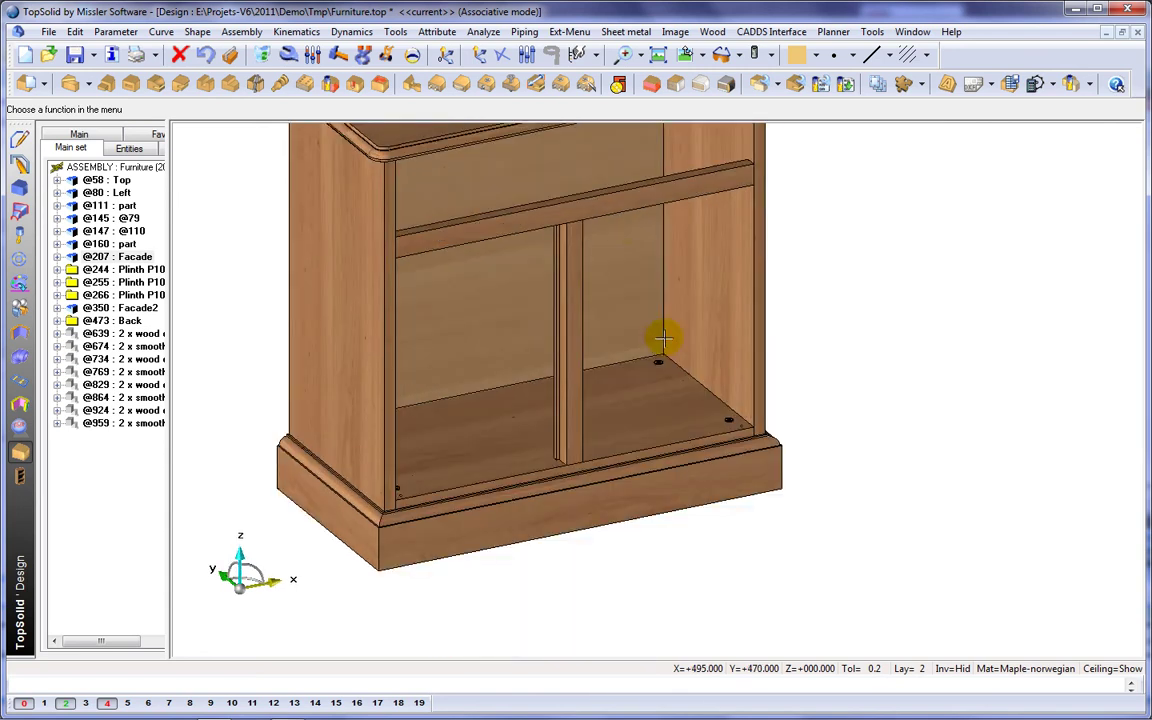
pyautogui.moveTo(706, 466); pyautogui.dragTo(704, 421, button='middle')
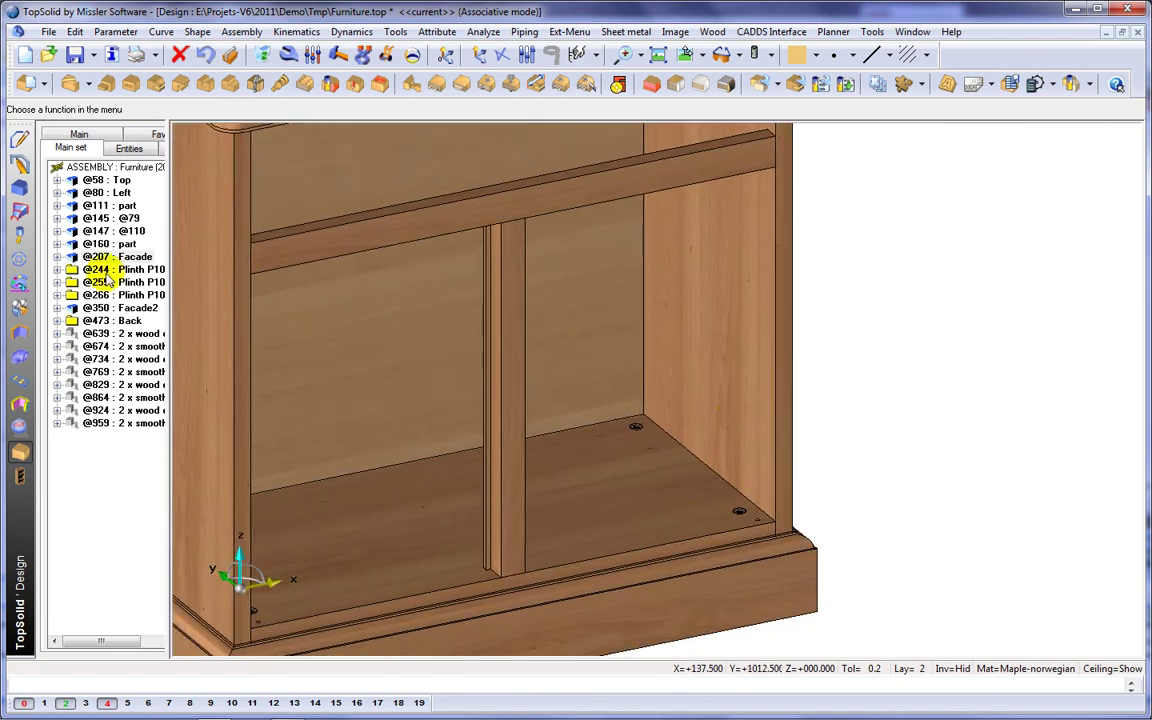
# Include the Simple-Door component and set its width w to the measured distance from the central upright to the right side, less 4 mm
pyautogui.click(20, 260)
pyautogui.click(50, 84)
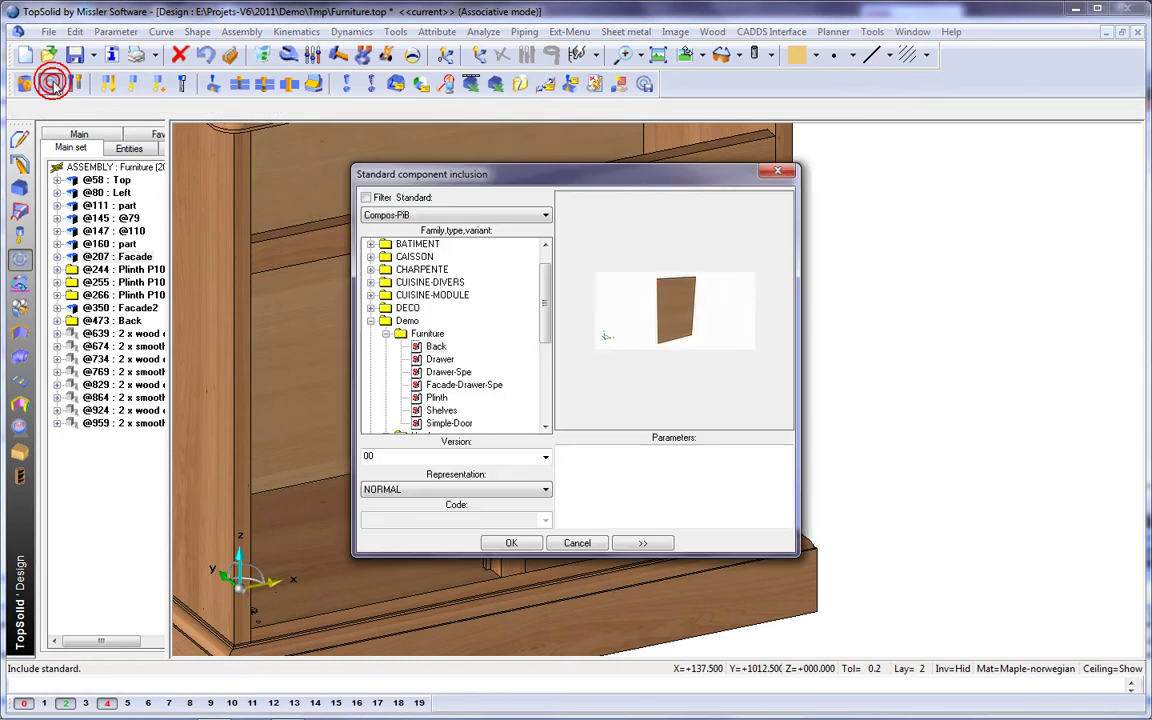
pyautogui.click(463, 424)
pyautogui.click(511, 543)
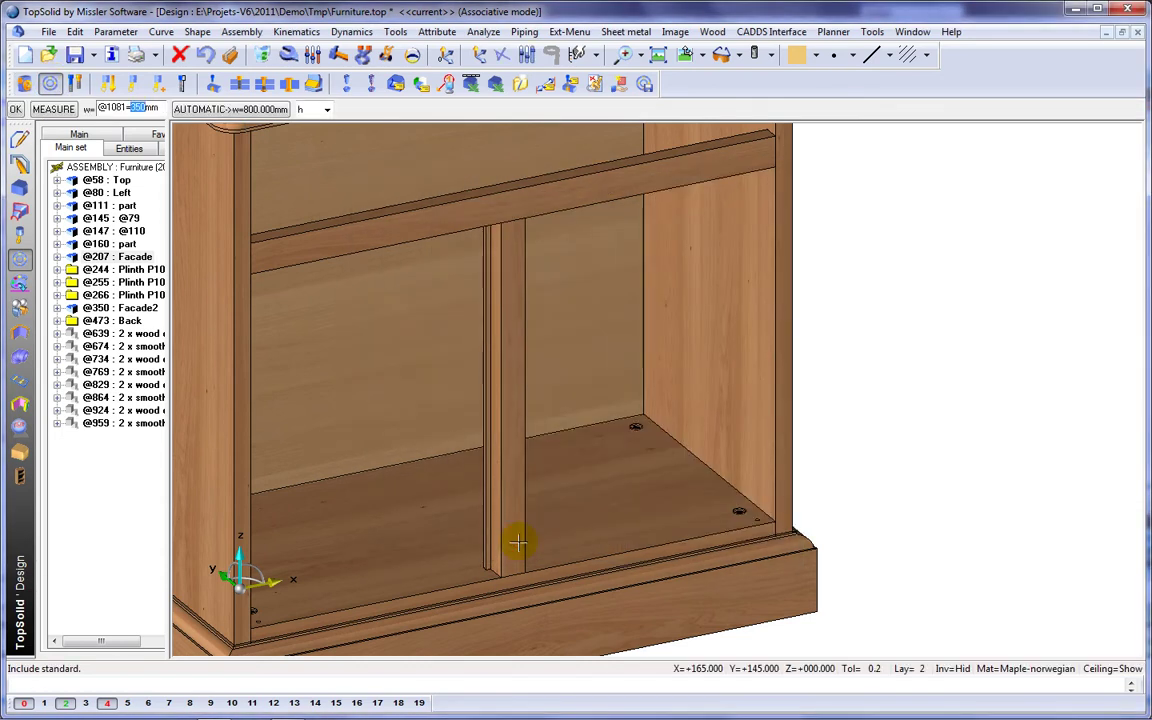
pyautogui.click(54, 110)
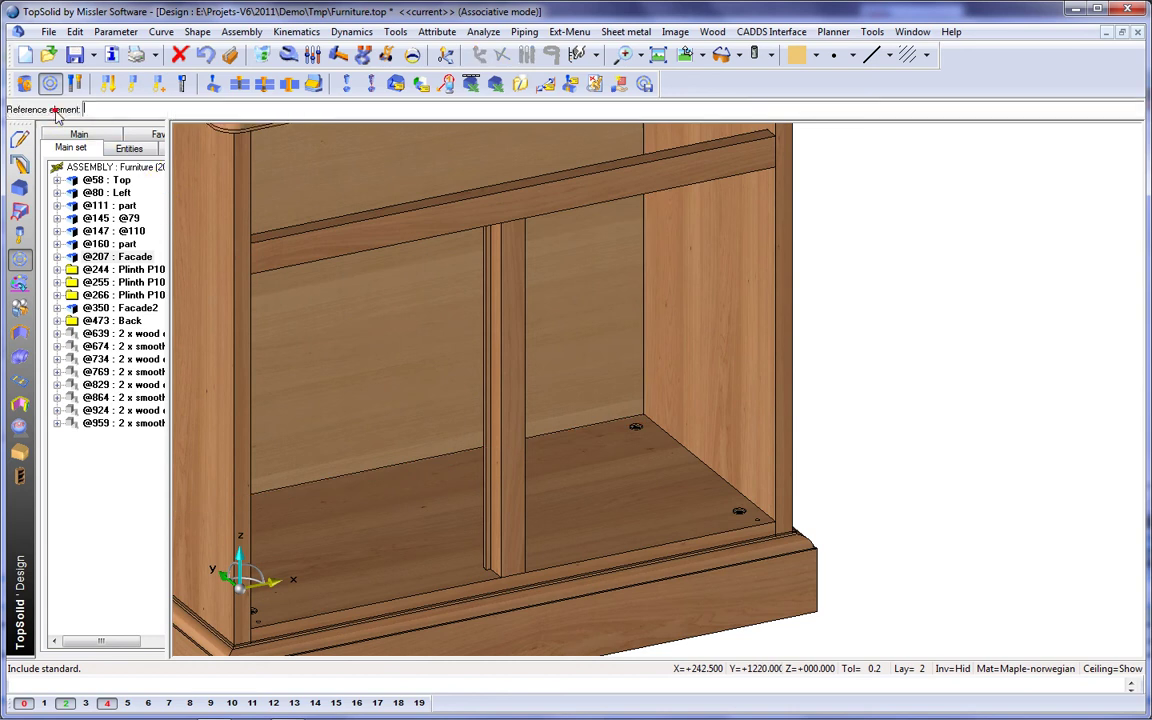
pyautogui.click(518, 393)
pyautogui.click(713, 349)
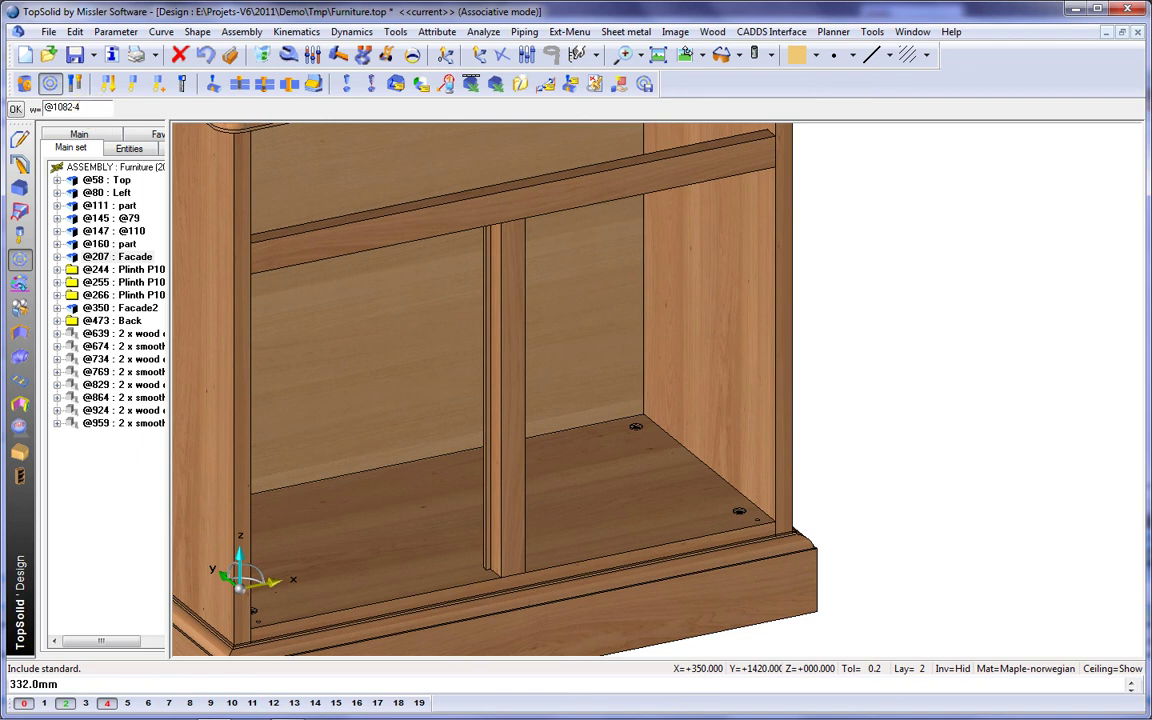
pyautogui.press('Return')
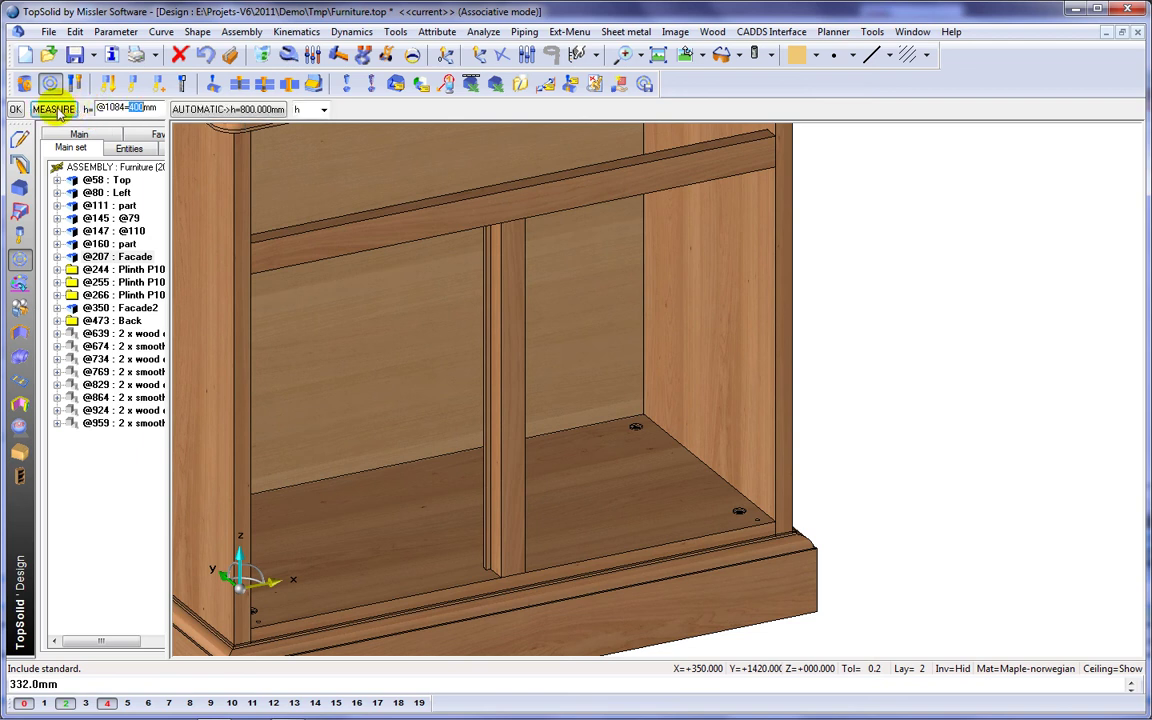
# Set the door's height h to the measured length of the central upright's front edge, less 4 mm
pyautogui.click(57, 108)
pyautogui.click(524, 417)
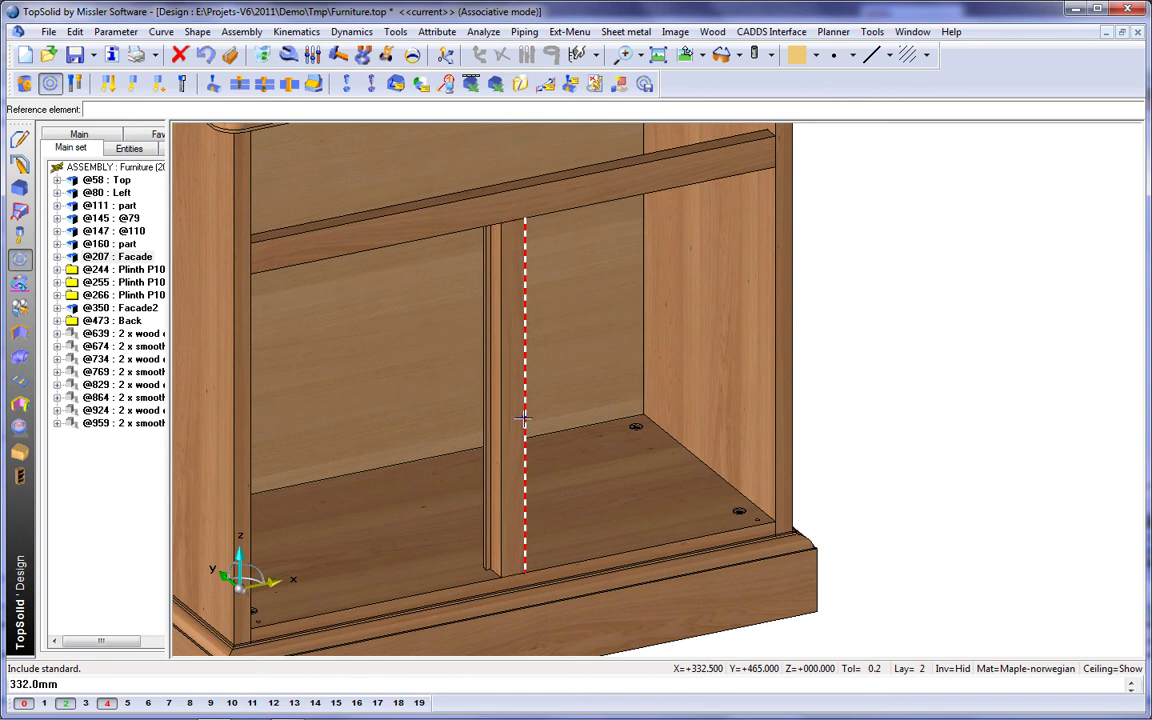
pyautogui.click(522, 412)
pyautogui.click(95, 110)
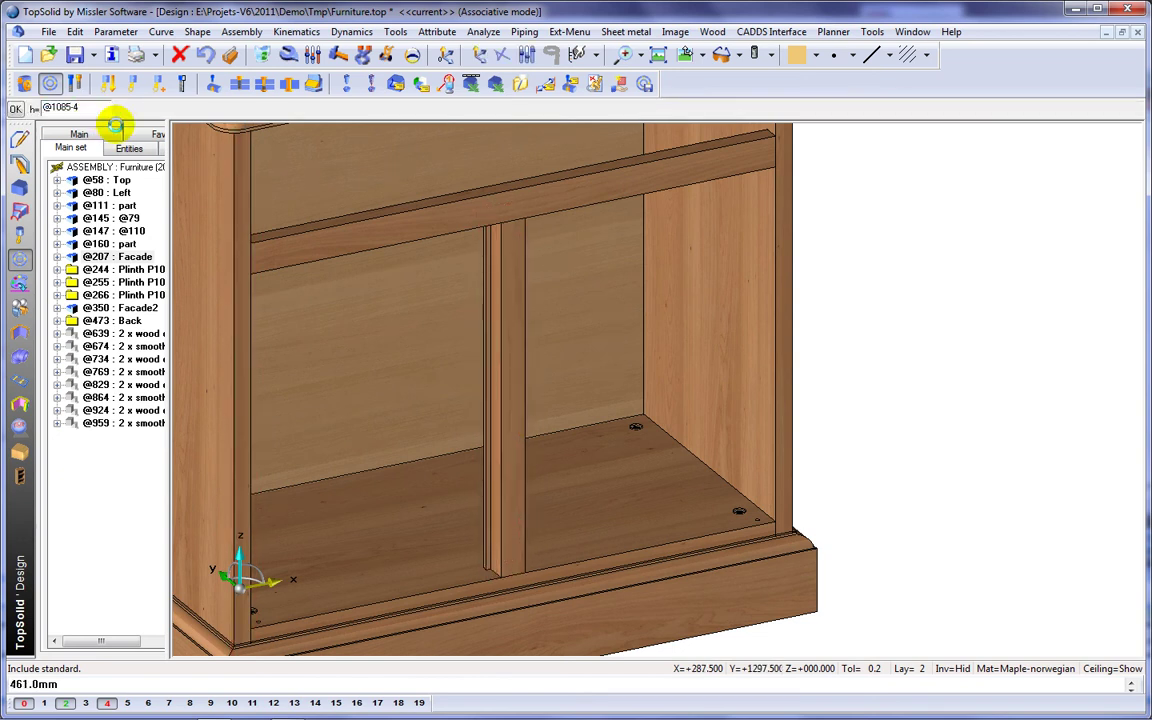
# Position the door on the small drilled hole at the bottom panel's right front corner, resting on the bottom panel, without propagation
pyautogui.rightClick(875, 372)
pyautogui.moveTo(910, 374)
pyautogui.click(1099, 376)
pyautogui.scroll(6, 797, 504)
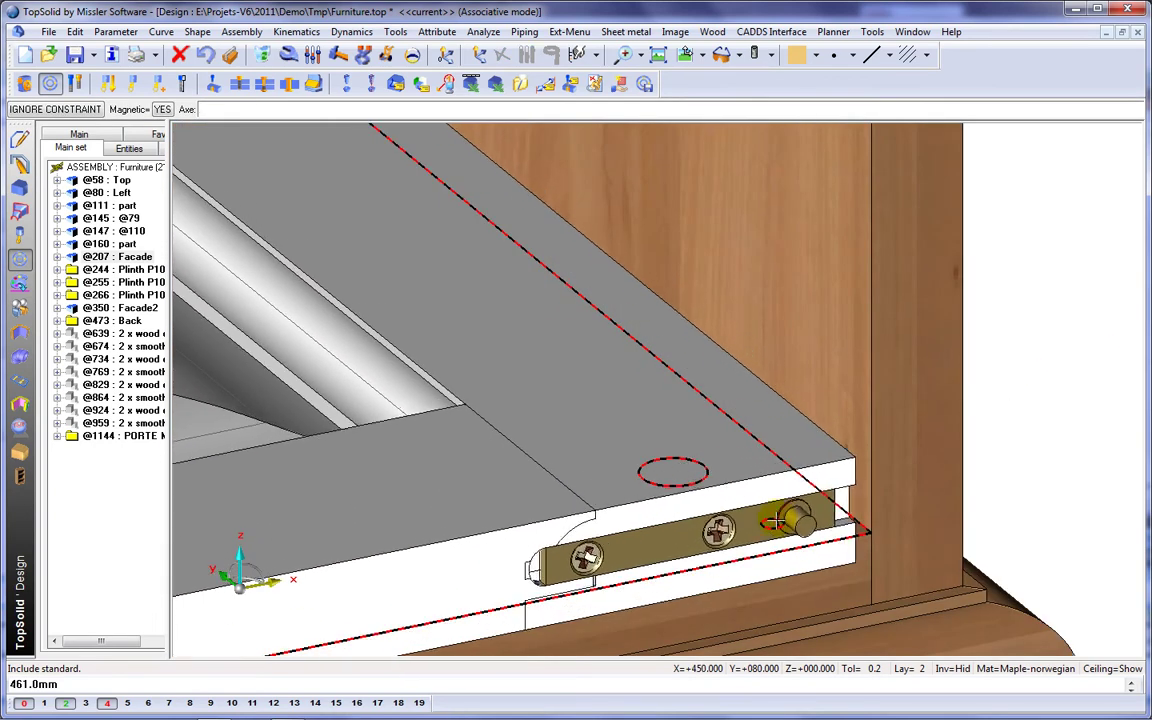
pyautogui.scroll(3, 772, 521)
pyautogui.click(769, 524)
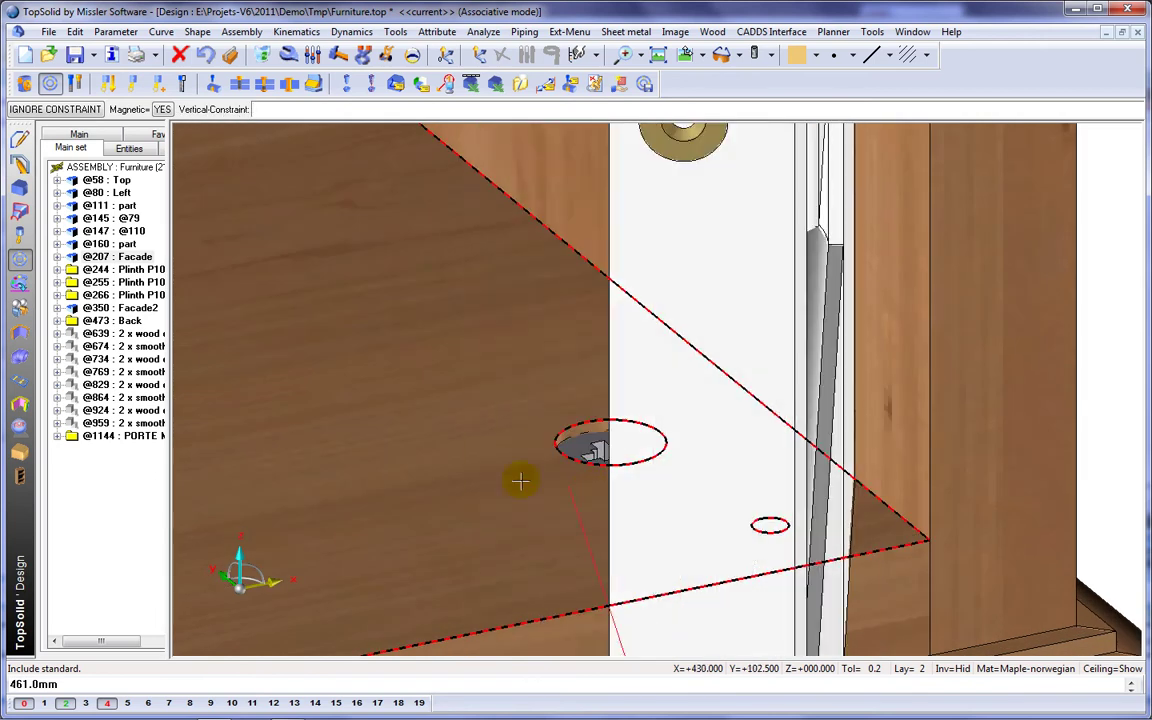
pyautogui.scroll(-6, 501, 515)
pyautogui.click(464, 523)
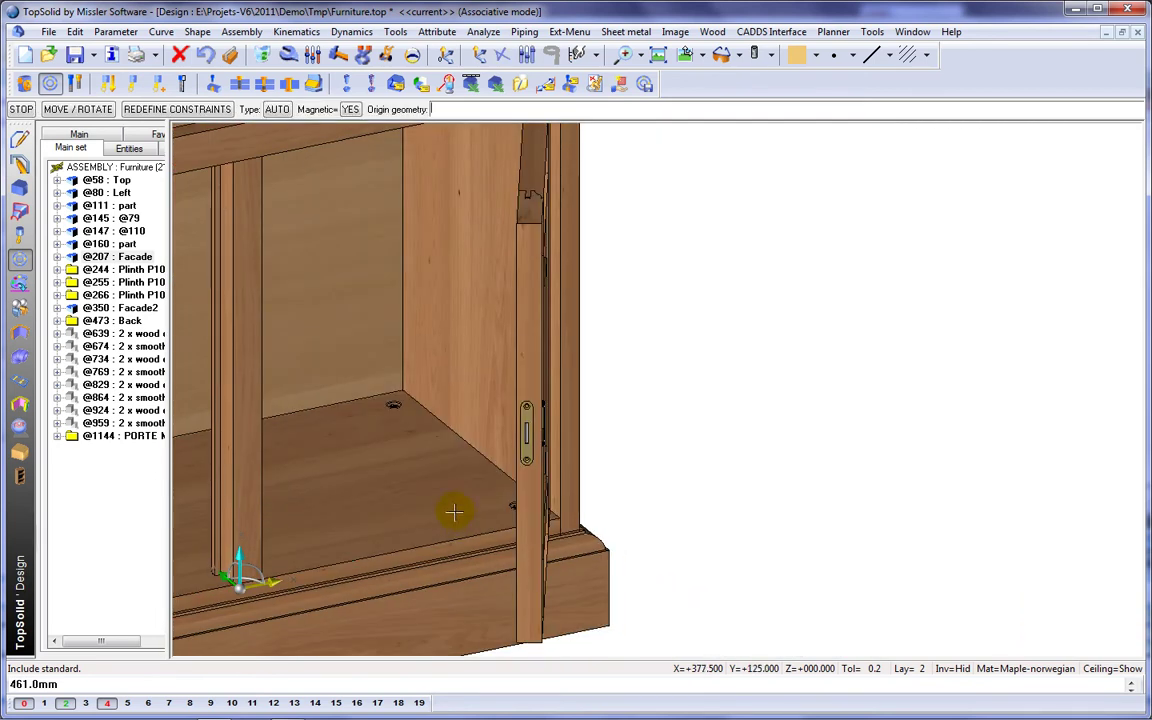
pyautogui.moveTo(456, 510); pyautogui.dragTo(713, 482, button='middle')
pyautogui.rightClick(713, 482)
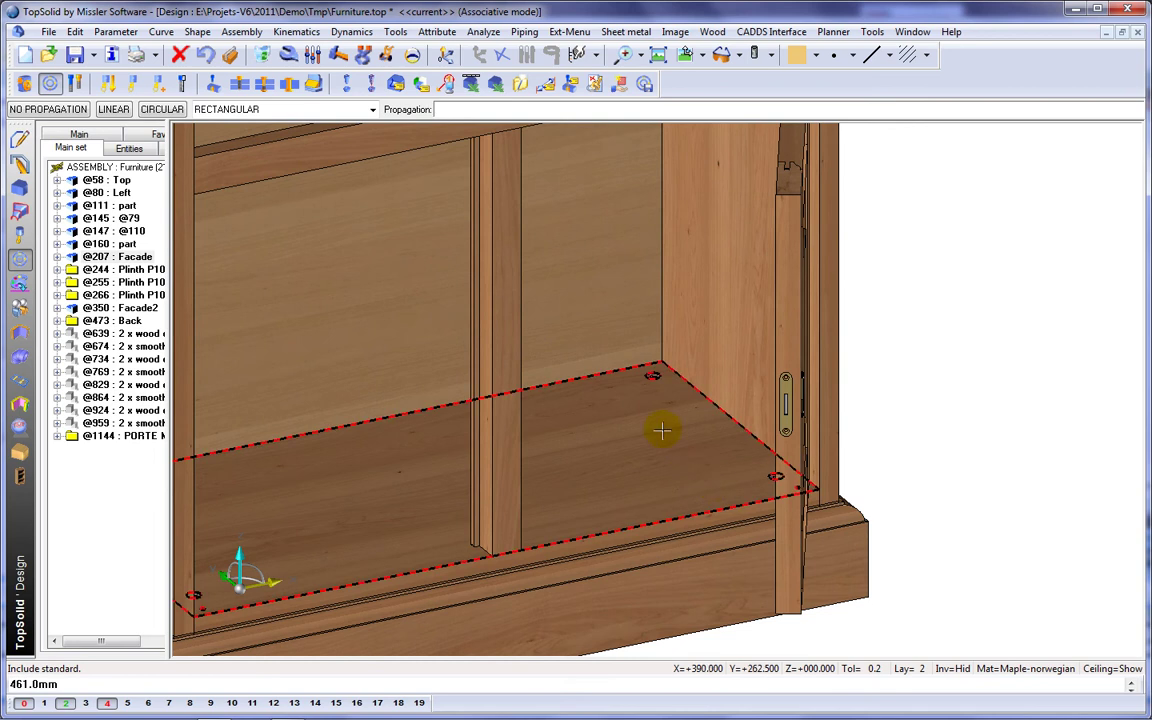
pyautogui.scroll(-2, 717, 481)
pyautogui.click(709, 479)
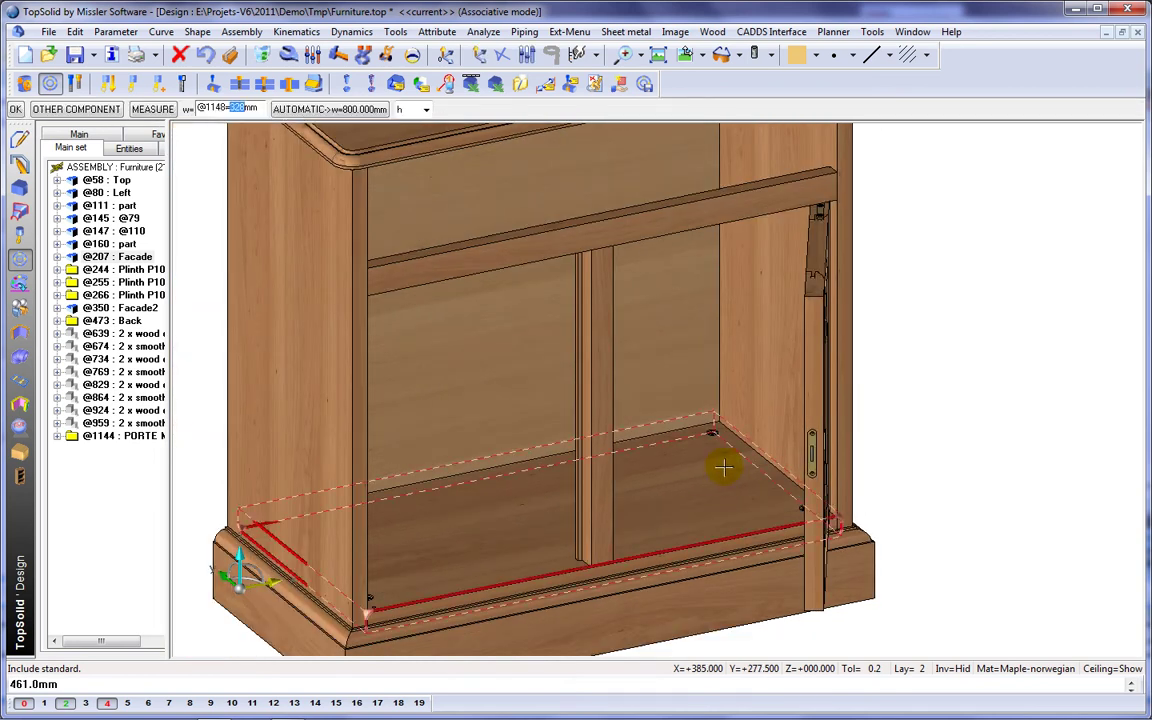
# Reuse the first door's width and height parameters for a second door
pyautogui.click(829, 433)
pyautogui.click(843, 437)
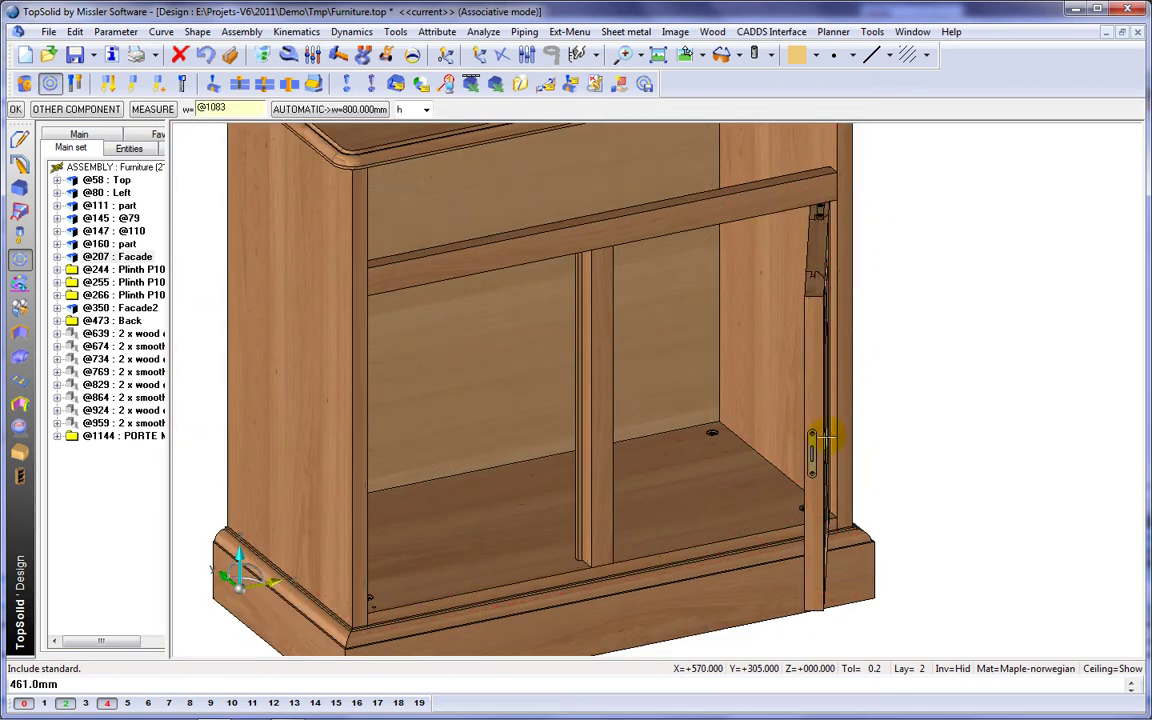
pyautogui.click(822, 399)
pyautogui.click(842, 424)
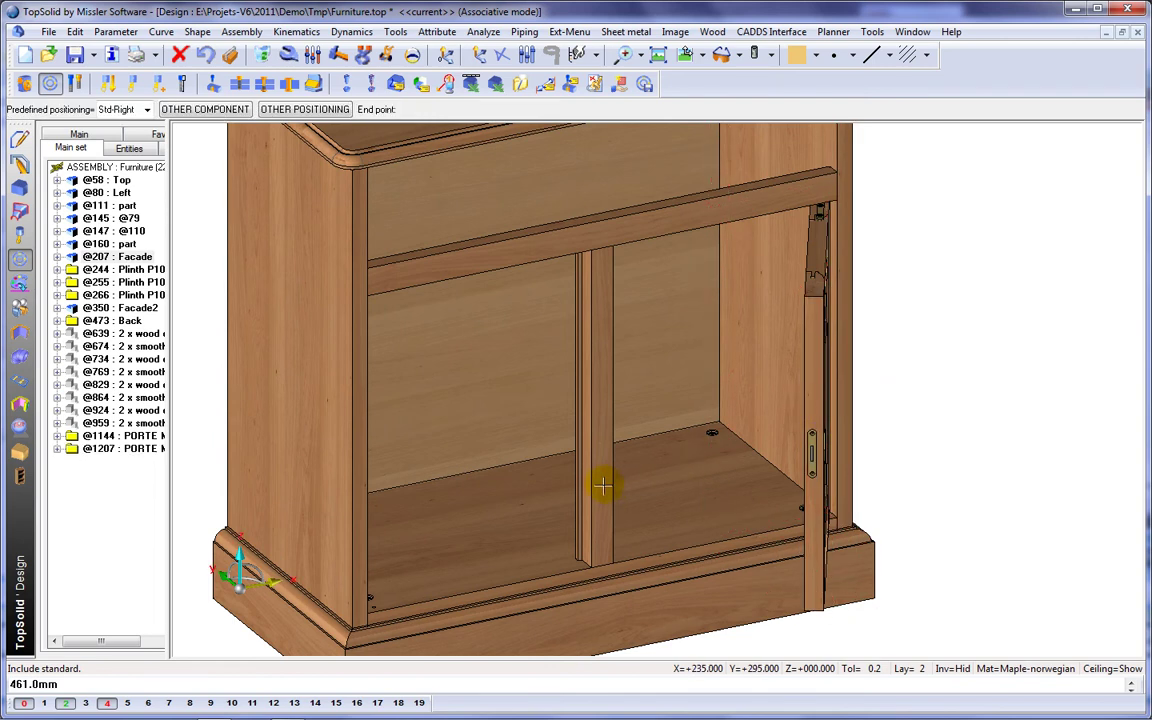
# Position the second door on the small drilled hole at the bottom panel's left front corner, resting on the bottom panel
pyautogui.moveTo(625, 470); pyautogui.dragTo(781, 304, button='middle')
pyautogui.rightClick(811, 519)
pyautogui.moveTo(883, 532)
pyautogui.click(1052, 548)
pyautogui.scroll(8, 560, 478)
pyautogui.click(656, 414)
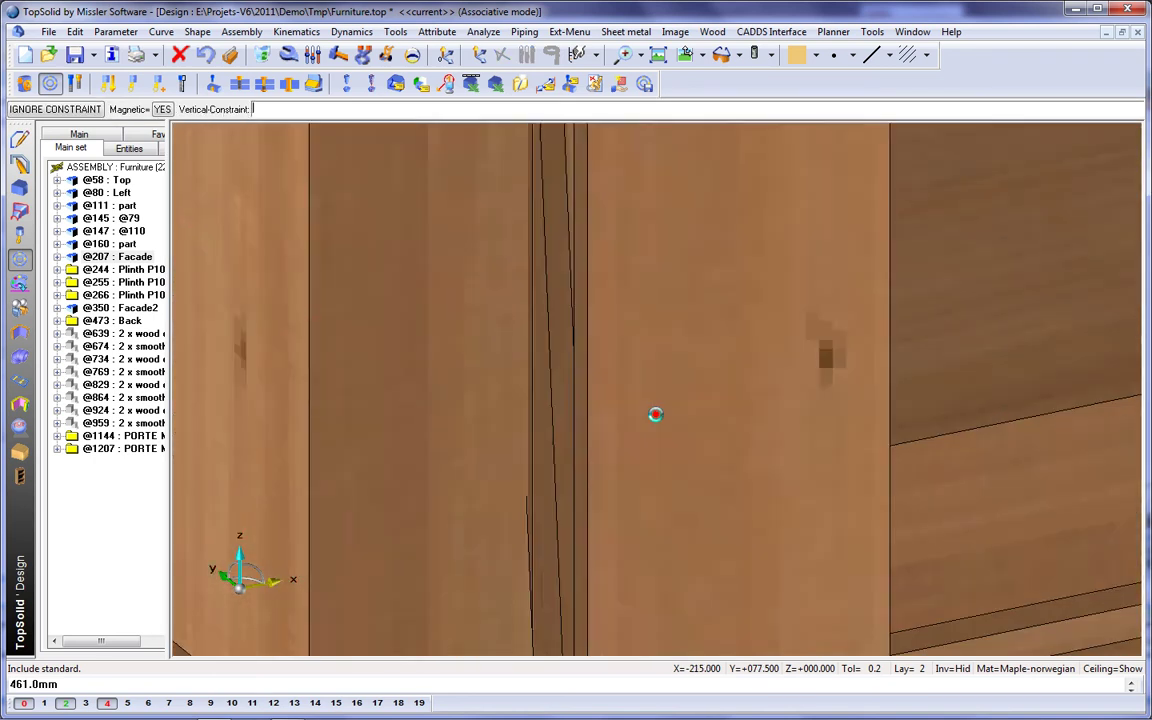
pyautogui.scroll(-2, 904, 375)
pyautogui.scroll(-2, 905, 375)
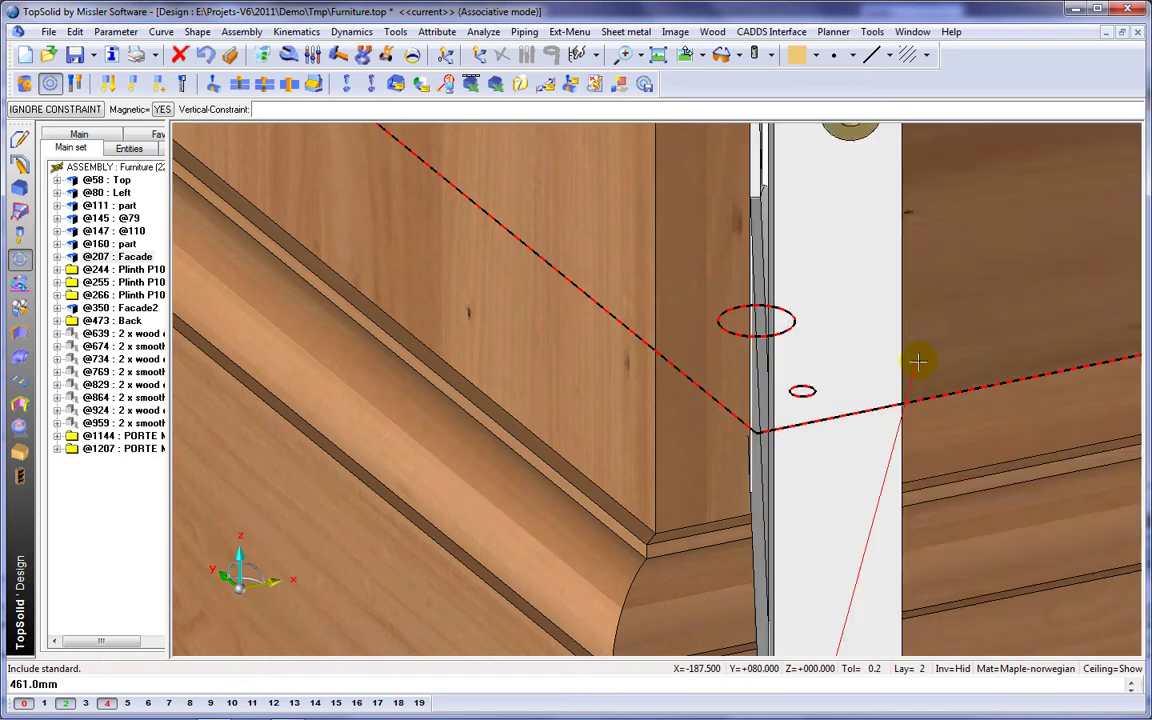
pyautogui.click(920, 361)
pyautogui.middleClick(725, 382)
pyautogui.scroll(-4, 725, 378)
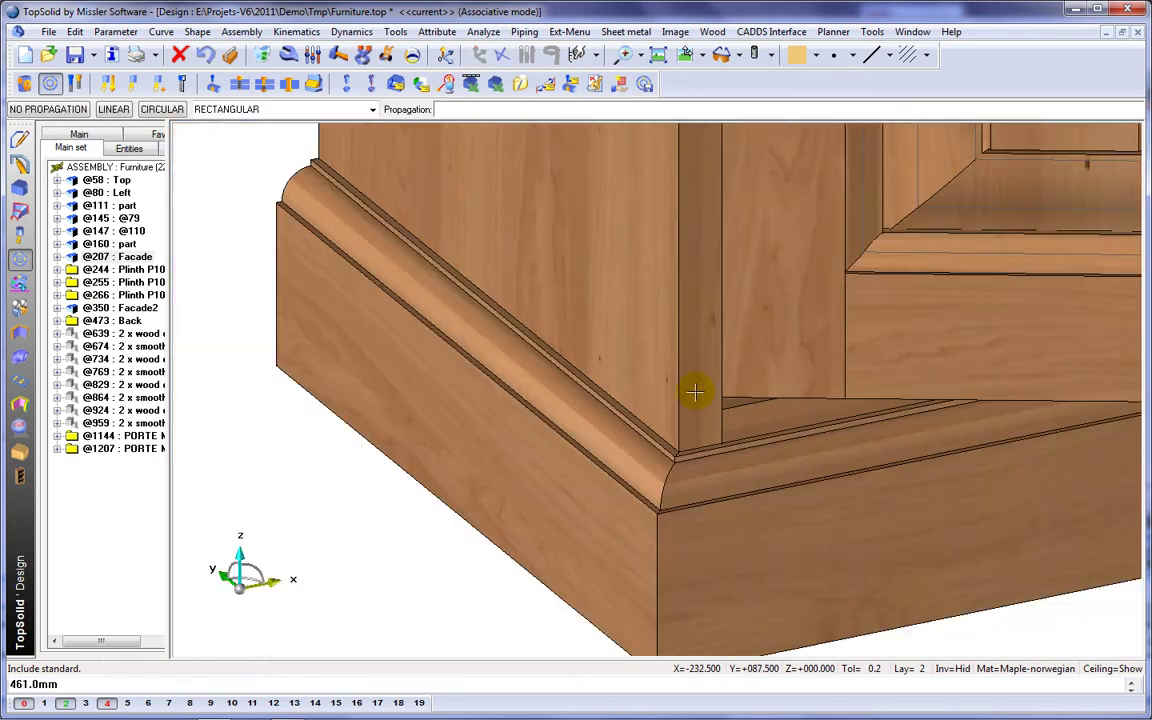
# Swing the left and right doors closed by moving them dynamically
pyautogui.moveTo(726, 364); pyautogui.dragTo(460, 504, button='middle')
pyautogui.scroll(-4, 460, 504)
pyautogui.moveTo(480, 433); pyautogui.dragTo(468, 487, button='middle')
pyautogui.moveTo(438, 399); pyautogui.dragTo(426, 417, button='middle')
pyautogui.scroll(-2, 426, 419)
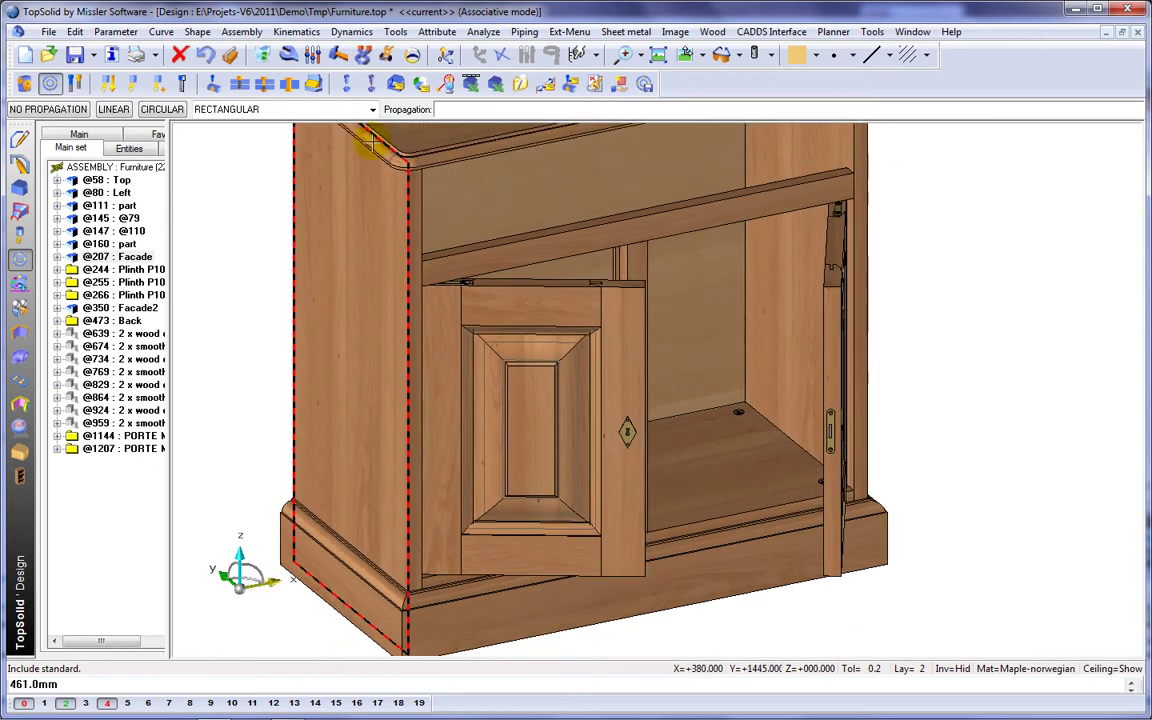
pyautogui.click(388, 55)
pyautogui.click(595, 313)
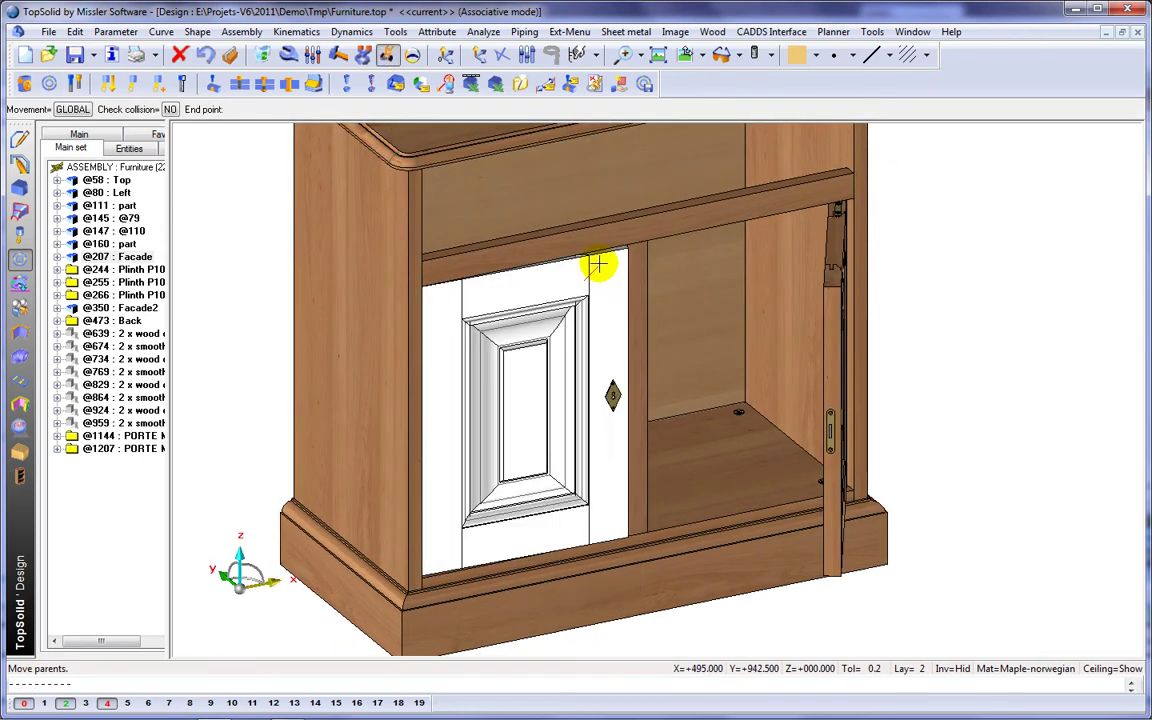
pyautogui.click(596, 262)
pyautogui.click(828, 322)
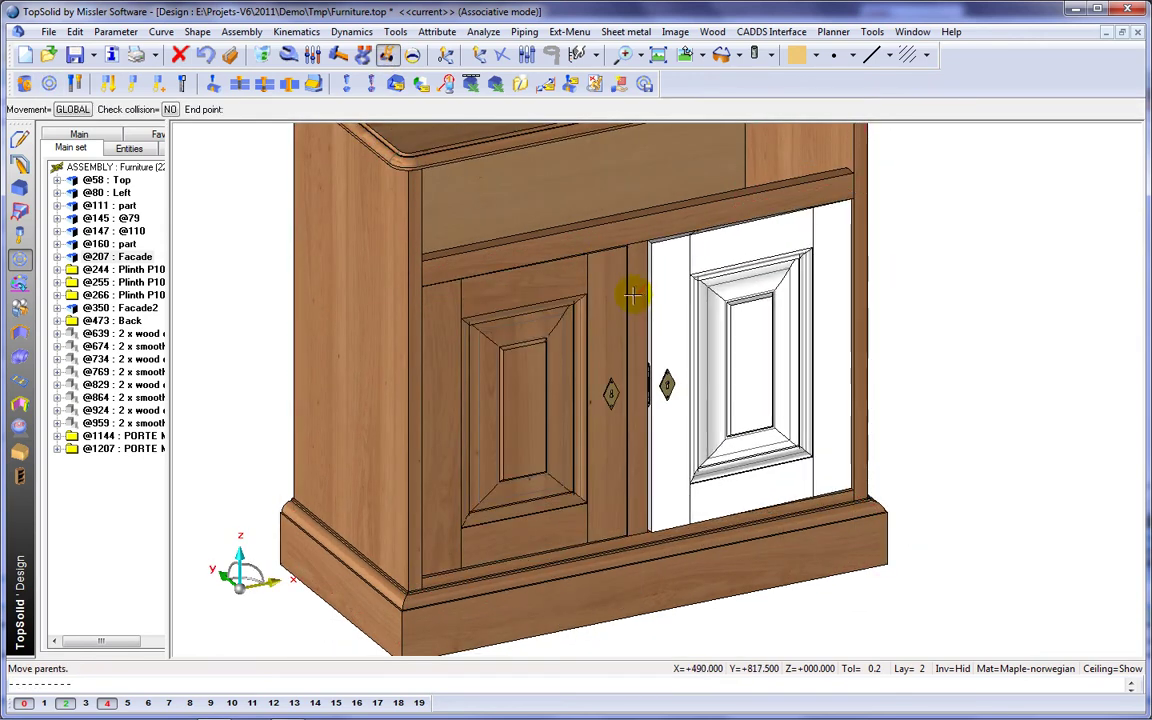
pyautogui.click(622, 300)
# Include the Drawer-Spe component and set its width w to the measured length of the front rail above the doors, less 2 mm
pyautogui.scroll(5, 630, 320)
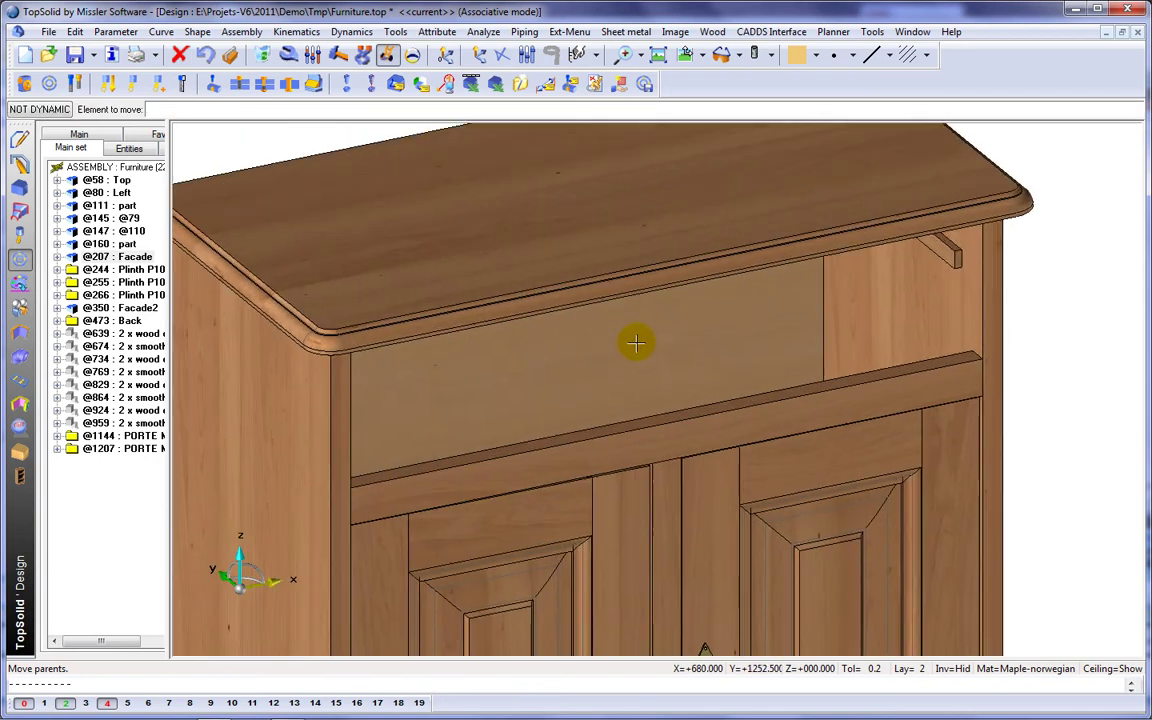
pyautogui.click(50, 84)
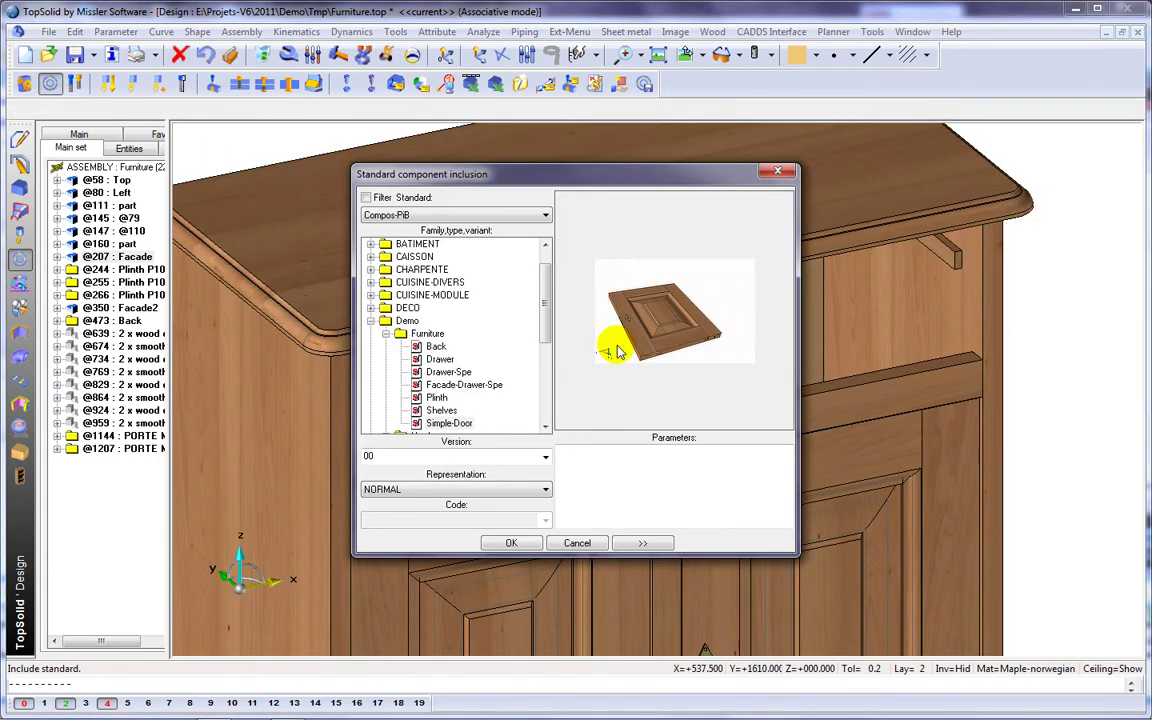
pyautogui.click(464, 373)
pyautogui.click(511, 543)
pyautogui.rightClick(523, 541)
pyautogui.click(572, 568)
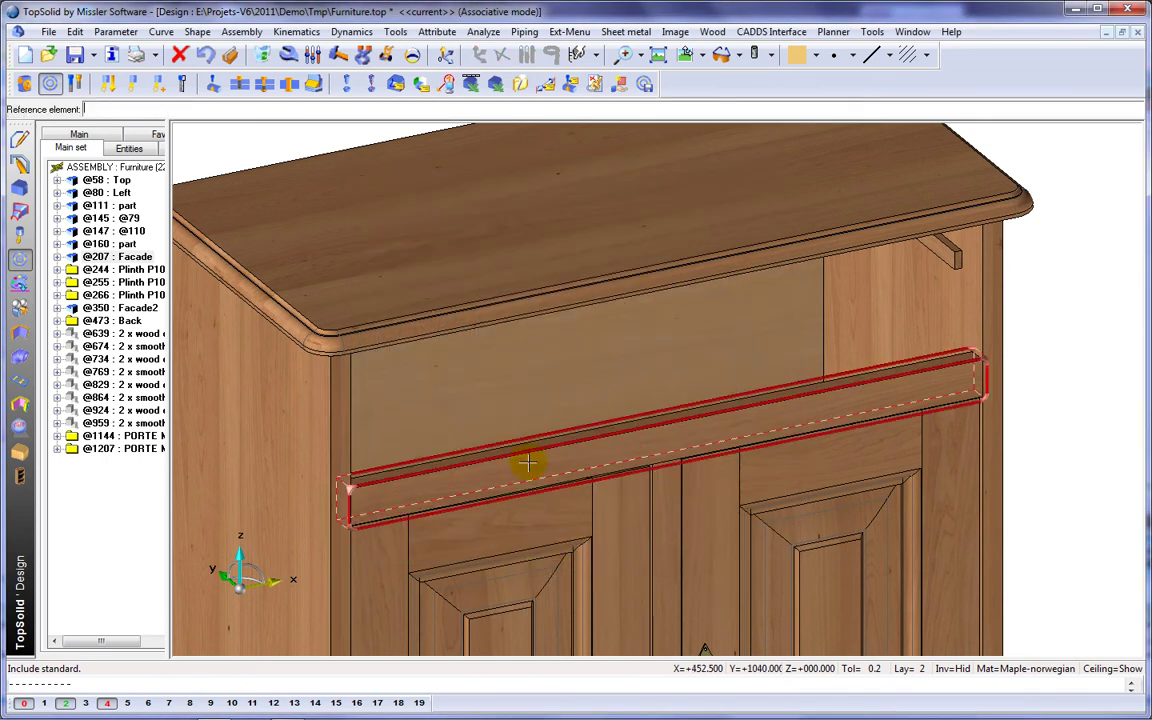
pyautogui.click(529, 451)
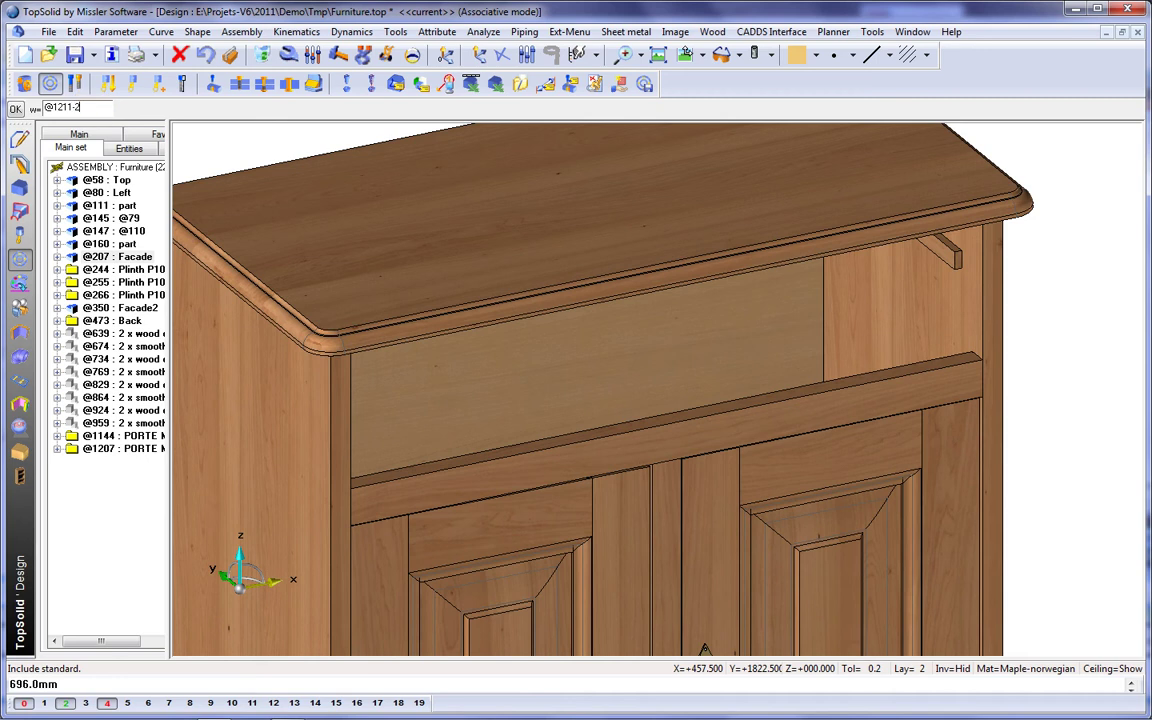
pyautogui.press('Return')
# Set the drawer's depth d to the measured distance from the back panel to the right side panel's front edge
pyautogui.moveTo(631, 393); pyautogui.dragTo(686, 384, button='middle')
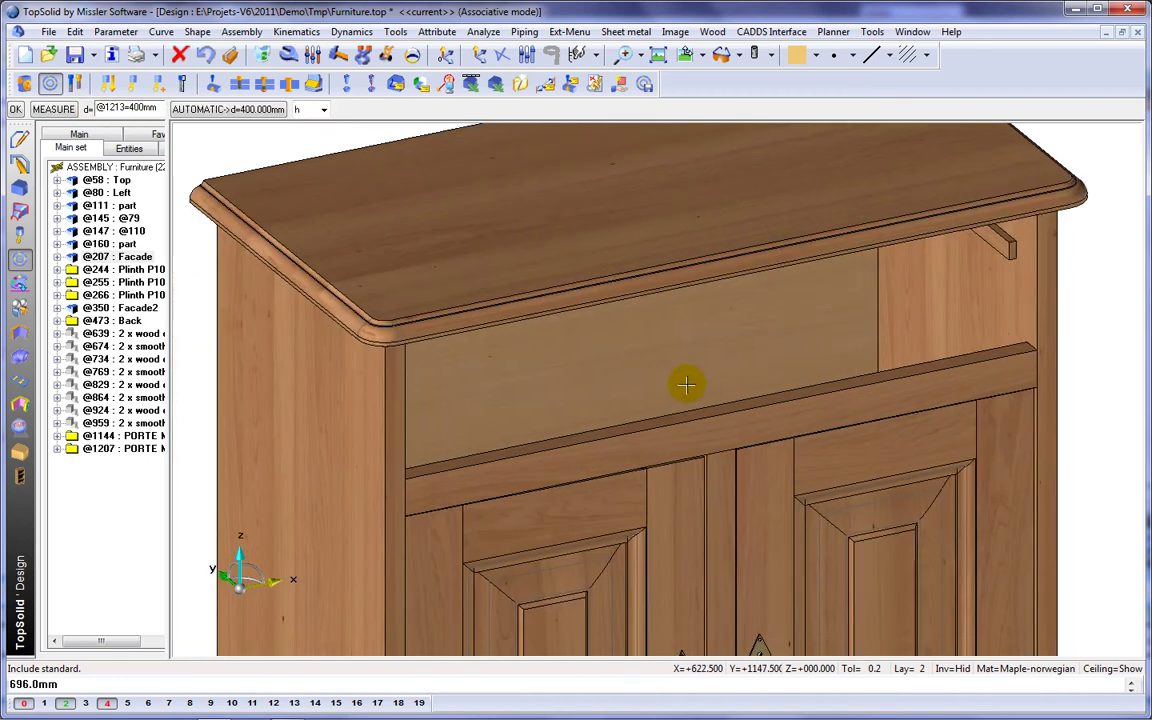
pyautogui.click(56, 111)
pyautogui.click(610, 355)
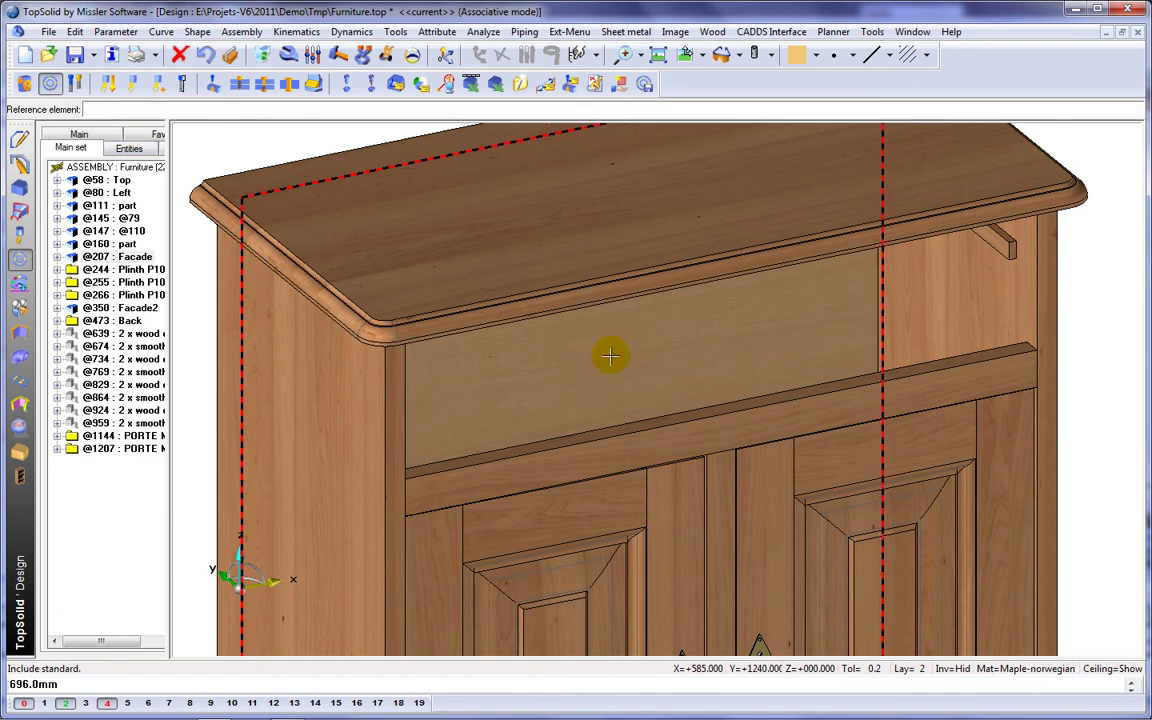
pyautogui.click(611, 356)
pyautogui.click(1021, 311)
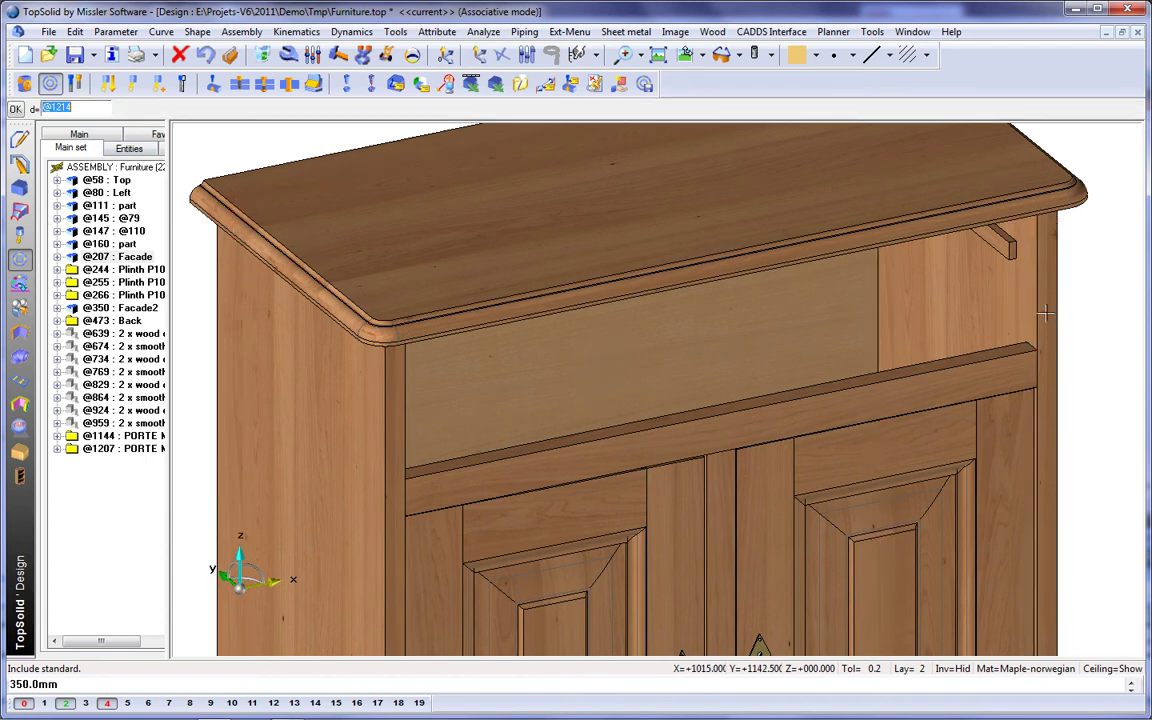
pyautogui.click(88, 107)
pyautogui.scroll(-2, 437, 378)
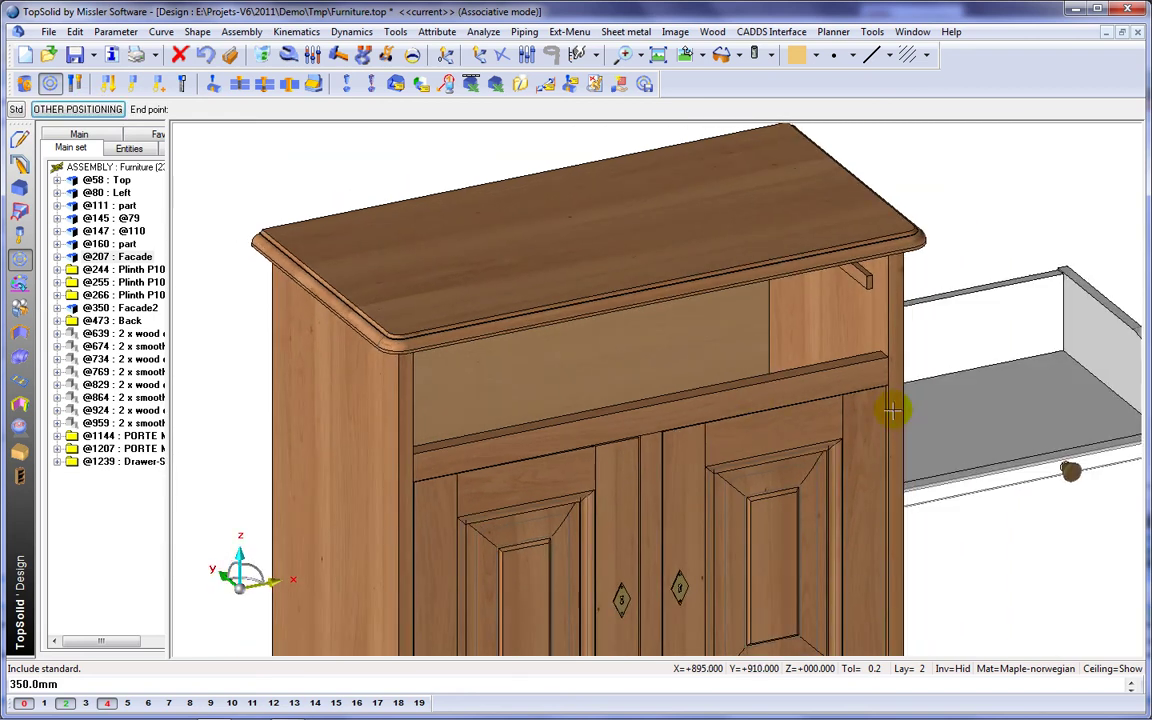
# Position the drawer on the front rail above the doors, constrained laterally against the right side panel's inner face
pyautogui.click(815, 395)
pyautogui.scroll(5, 830, 340)
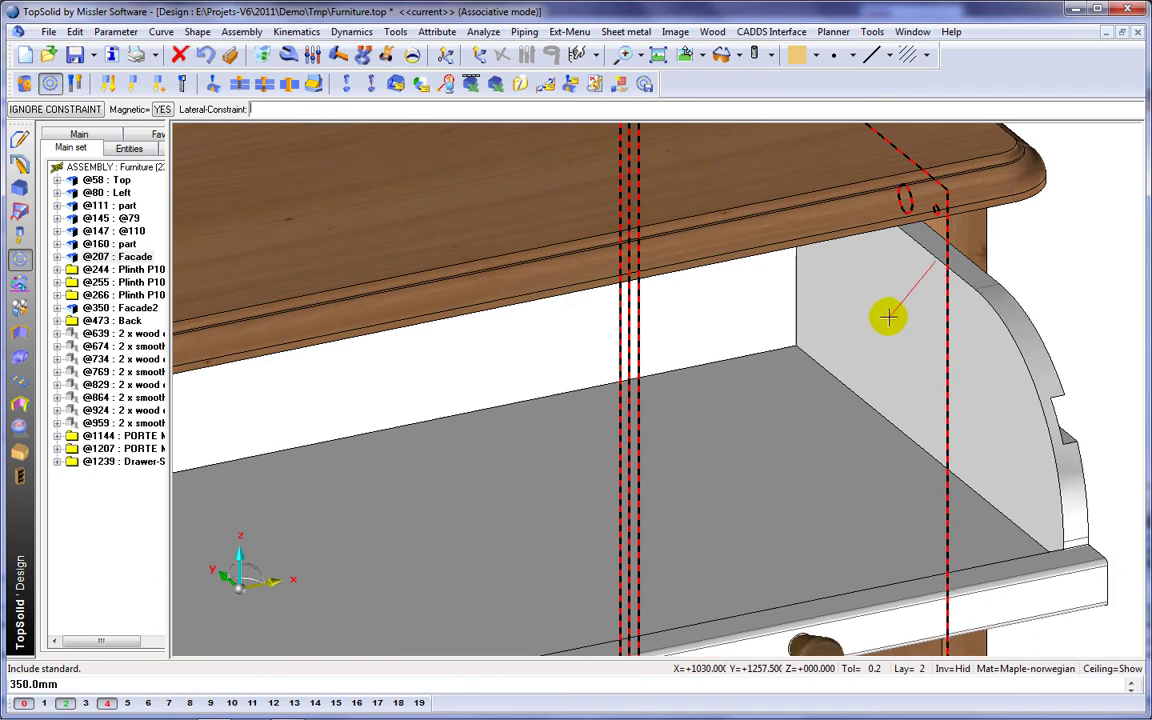
pyautogui.click(888, 316)
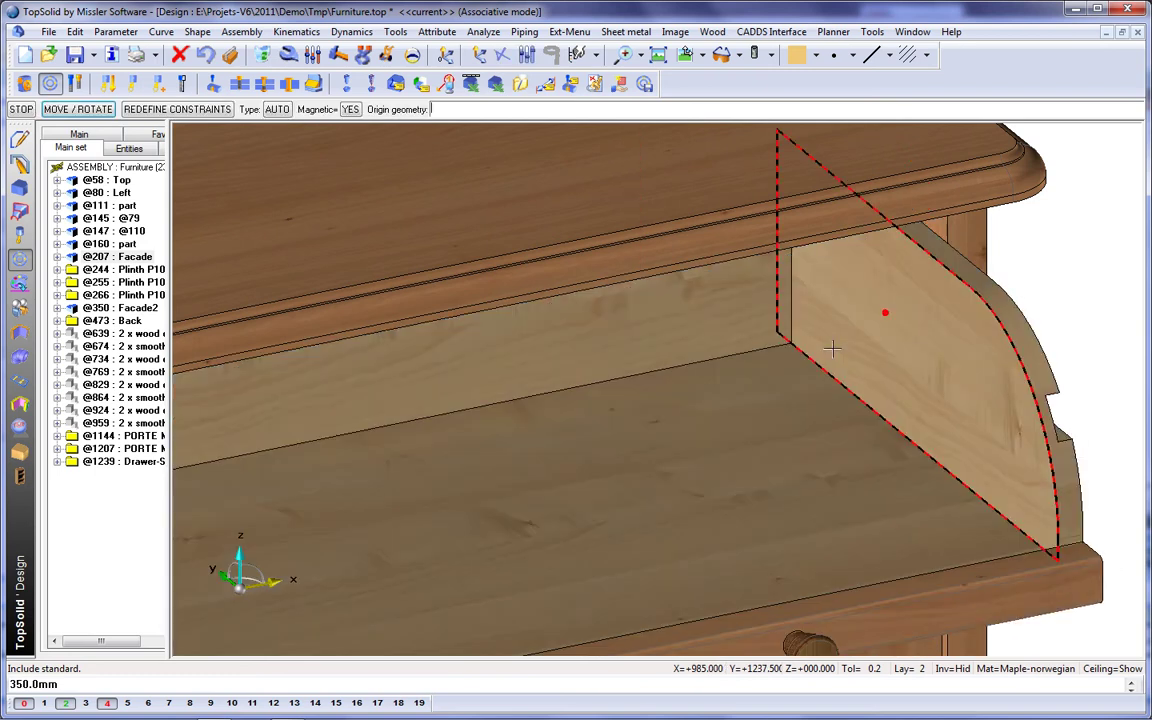
pyautogui.scroll(-2, 816, 360)
pyautogui.scroll(-2, 816, 360)
pyautogui.click(816, 360)
pyautogui.click(816, 360)
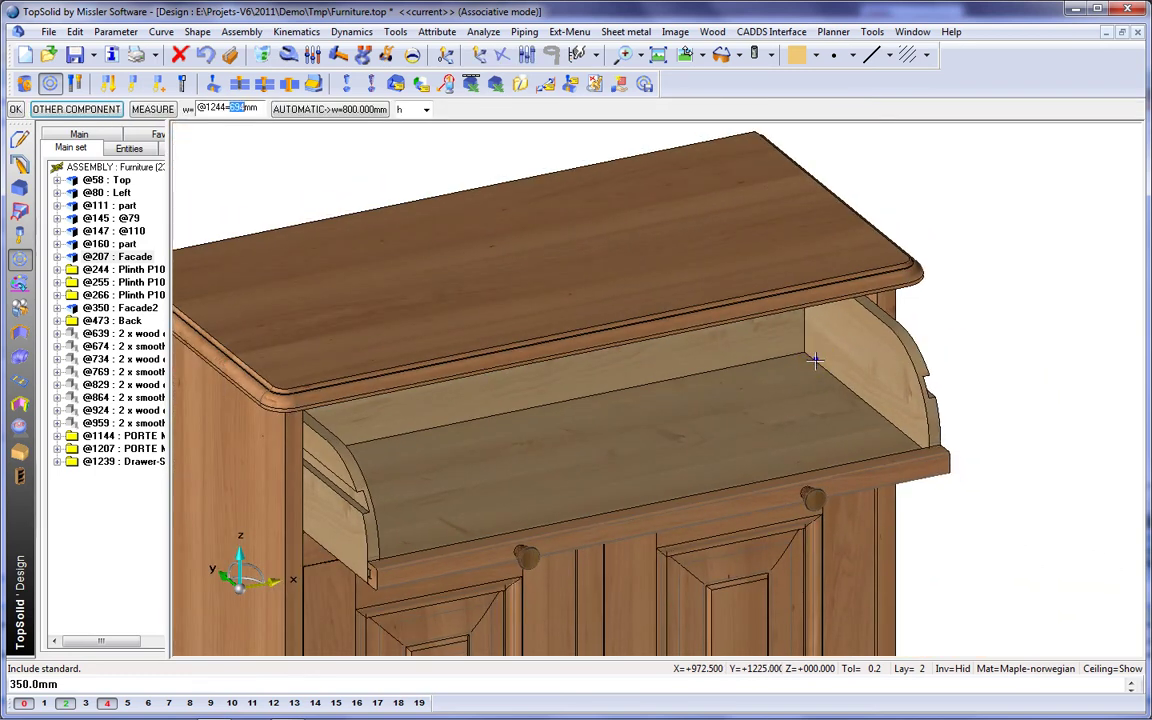
# Include the Facade-Drawer-Spe component and take its width w from the drawer's w parameter
pyautogui.rightClick(816, 360)
pyautogui.click(830, 382)
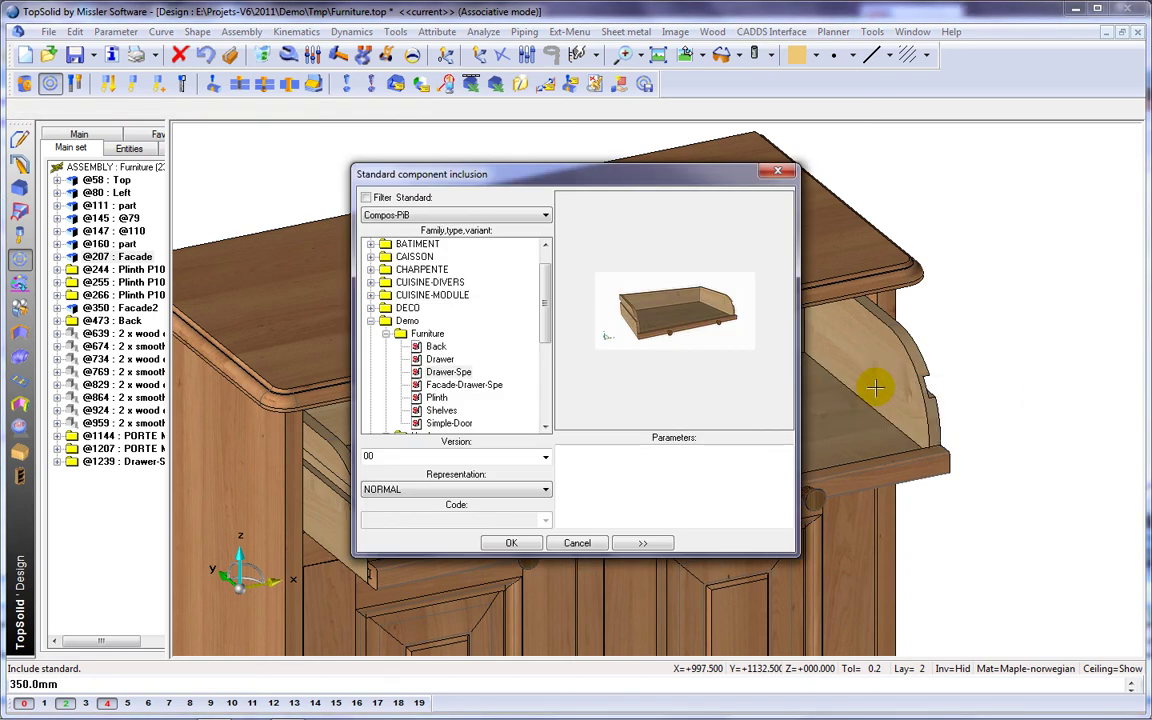
pyautogui.click(465, 386)
pyautogui.click(516, 543)
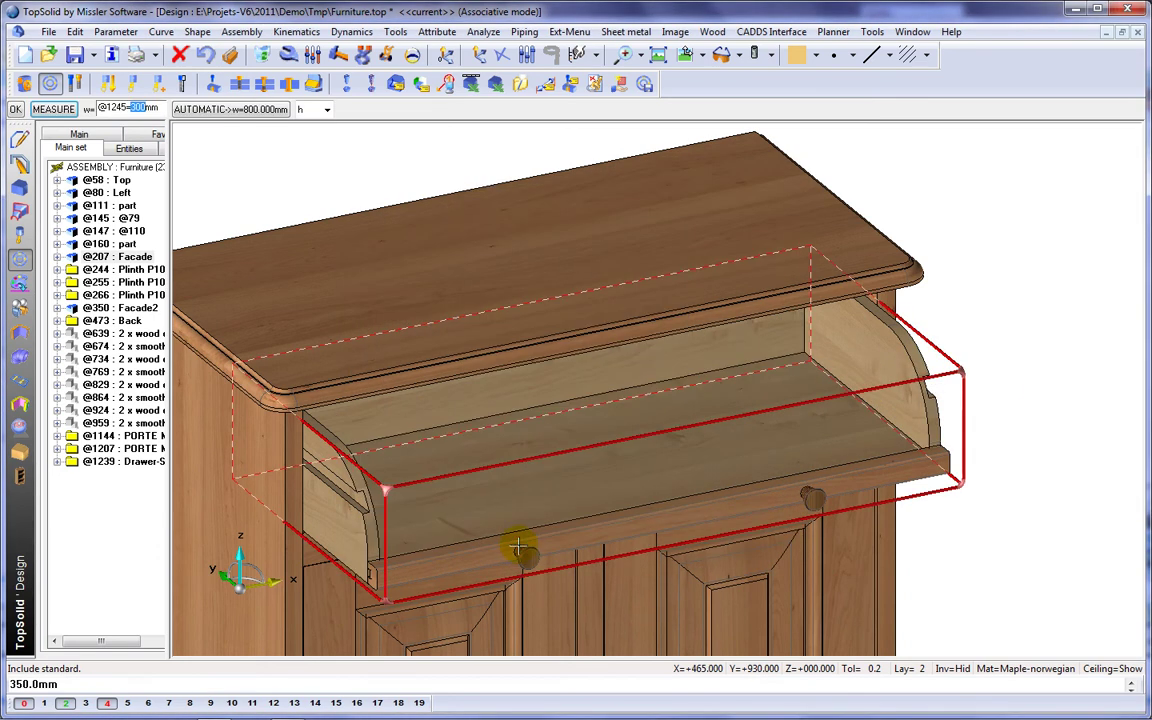
pyautogui.click(530, 517)
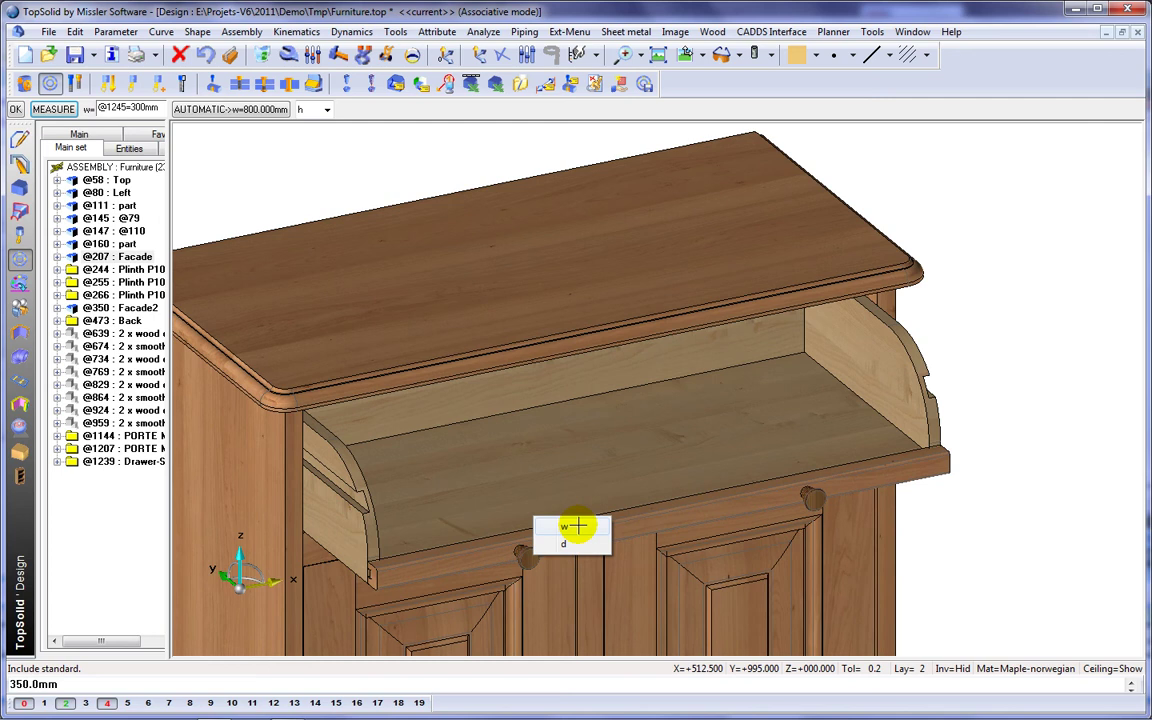
pyautogui.click(578, 525)
pyautogui.click(584, 500)
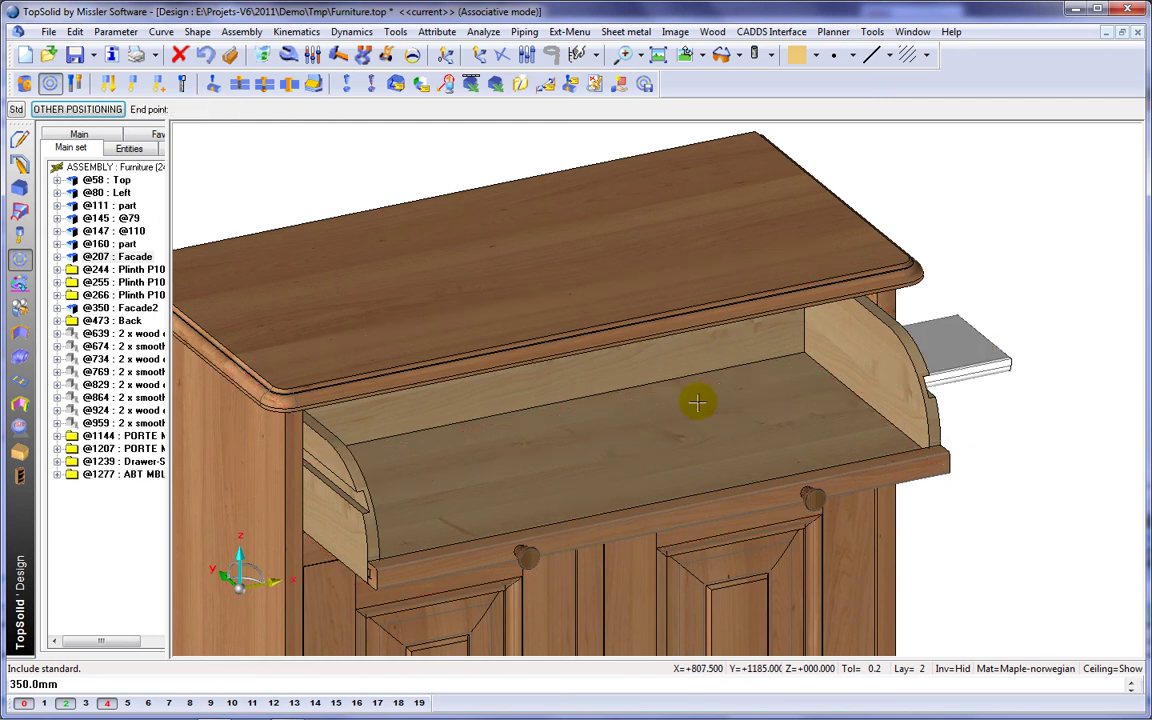
# Position the drawer facade on the small pivot hole in the right side panel, constrained laterally against that panel
pyautogui.scroll(8, 857, 316)
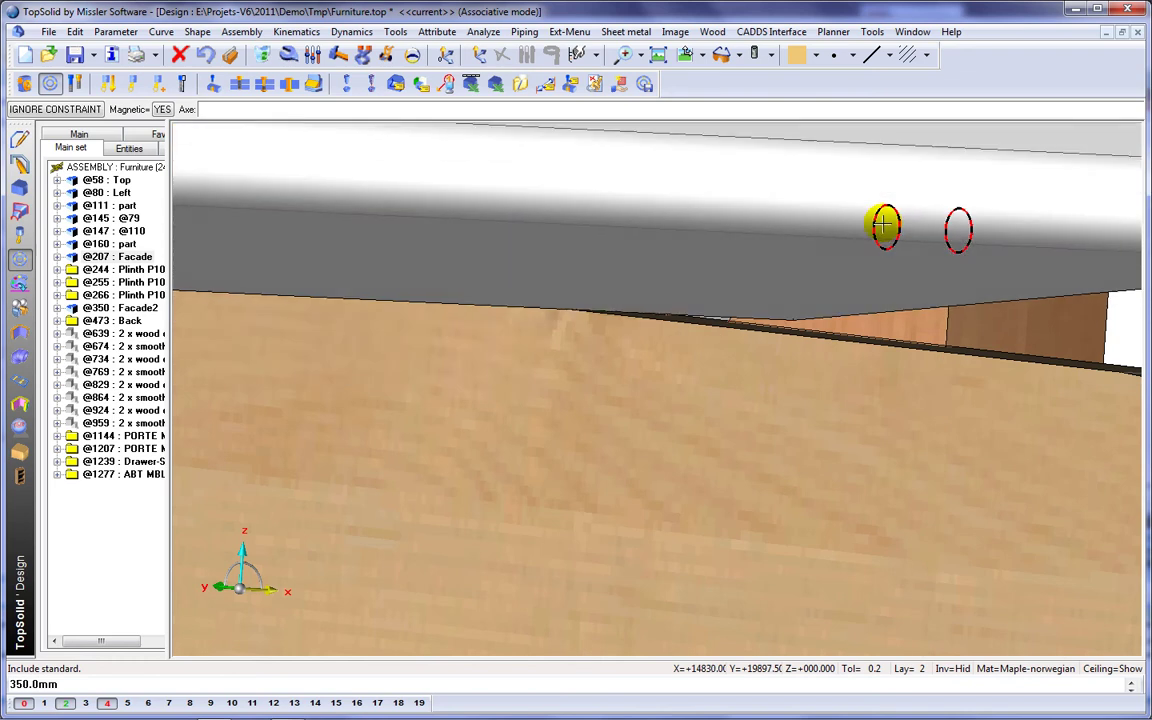
pyautogui.click(883, 225)
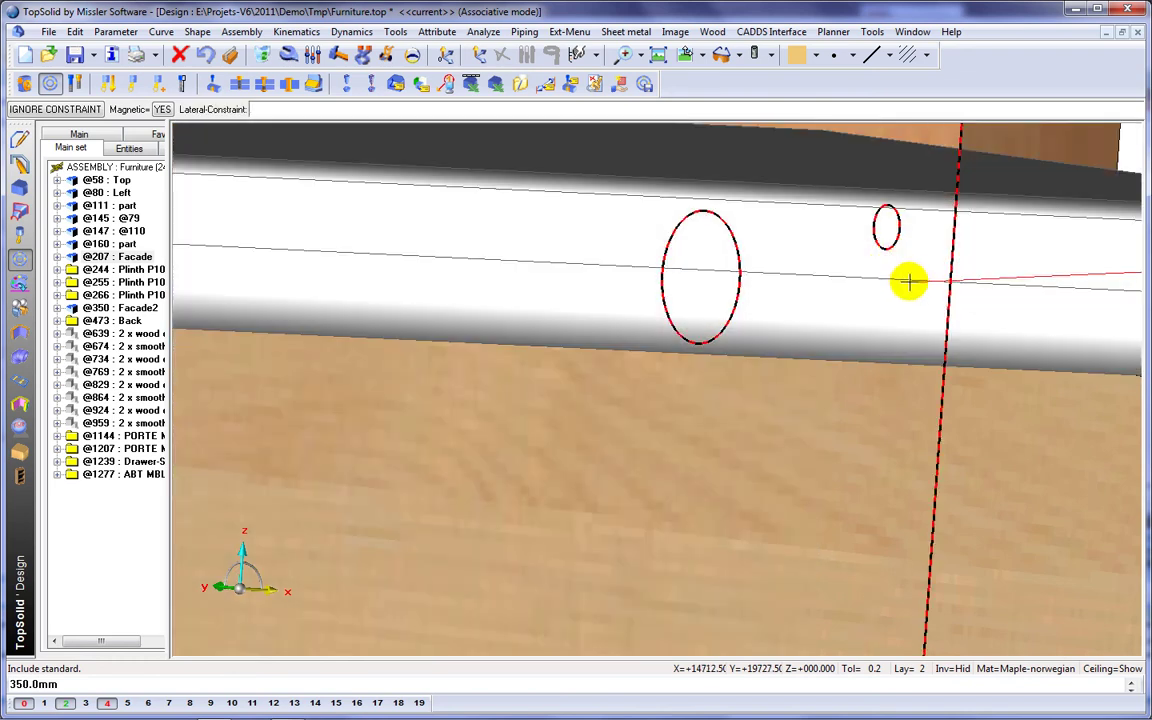
pyautogui.click(908, 283)
pyautogui.scroll(-4, 756, 316)
pyautogui.click(756, 316)
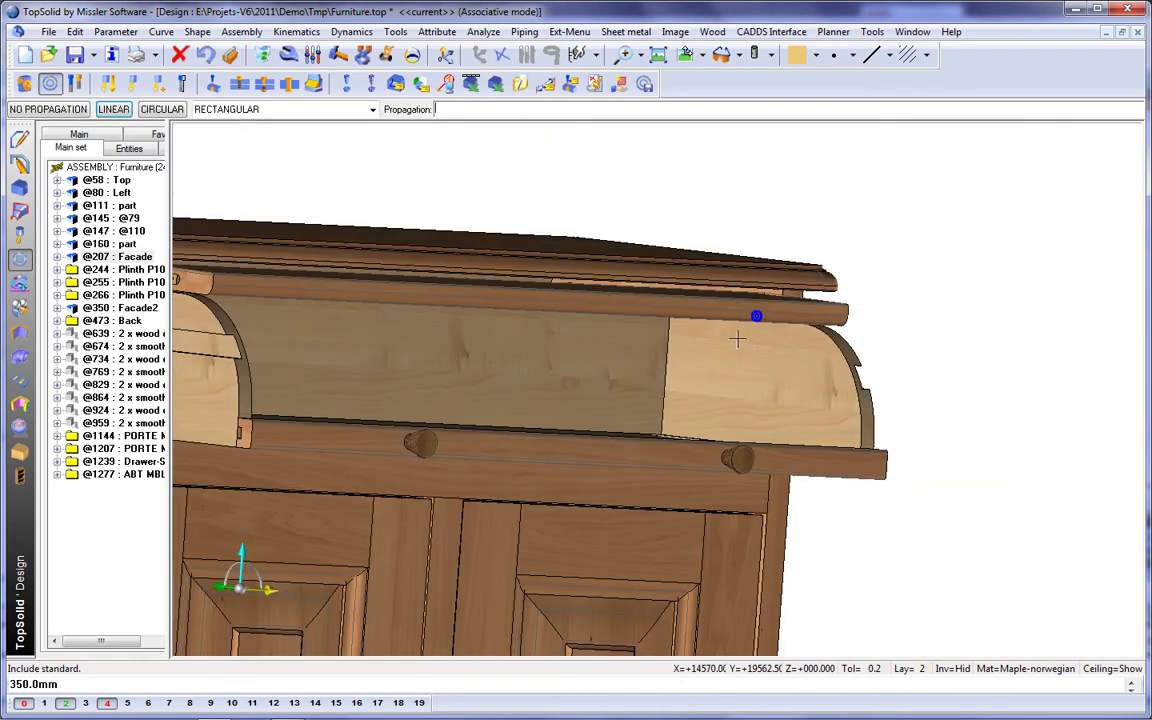
# Slide the drawer partly inward and swing the facade flap partway down by moving them dynamically
pyautogui.scroll(-3, 683, 368)
pyautogui.moveTo(683, 366); pyautogui.dragTo(838, 360, button='middle')
pyautogui.click(386, 54)
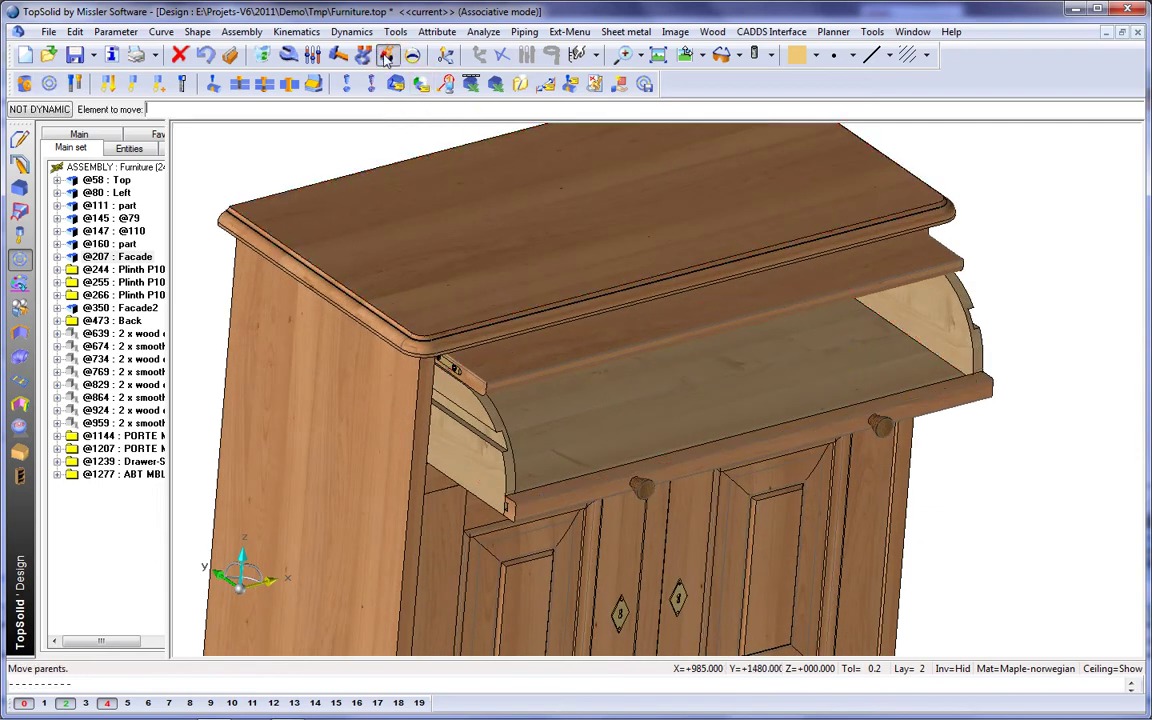
pyautogui.click(617, 452)
pyautogui.click(571, 420)
pyautogui.click(558, 365)
pyautogui.click(557, 399)
# Create a constraints system linking the facade flap and the drawer
pyautogui.click(132, 82)
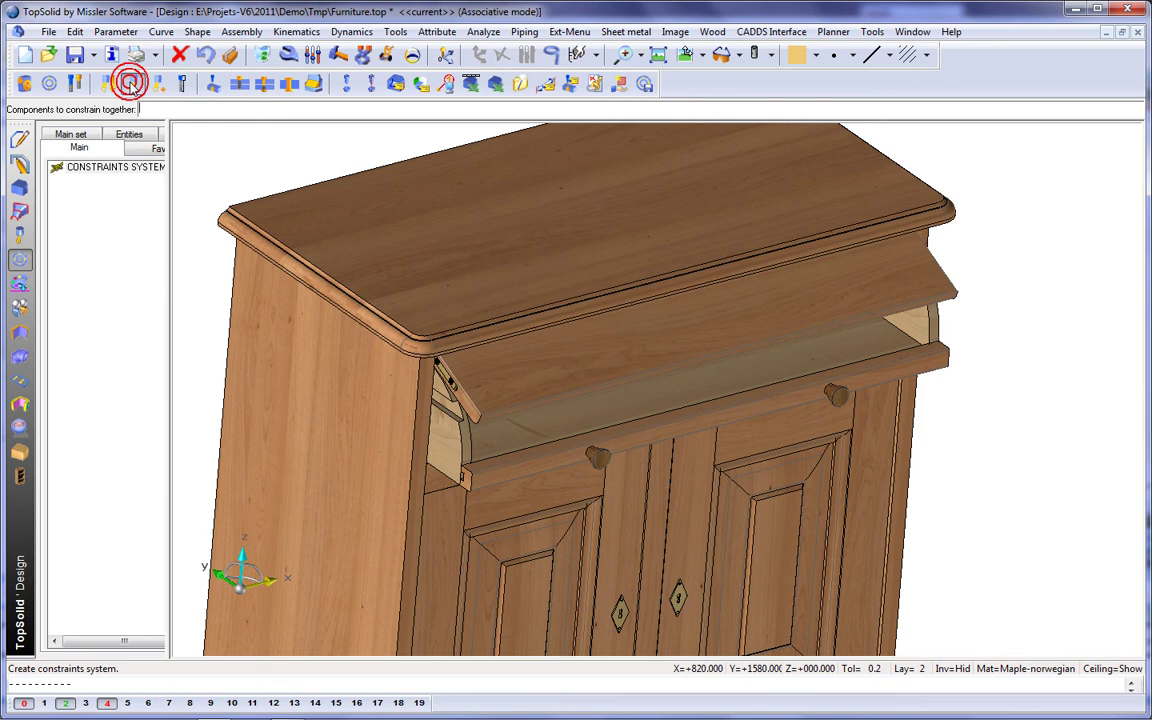
pyautogui.click(541, 377)
pyautogui.click(548, 448)
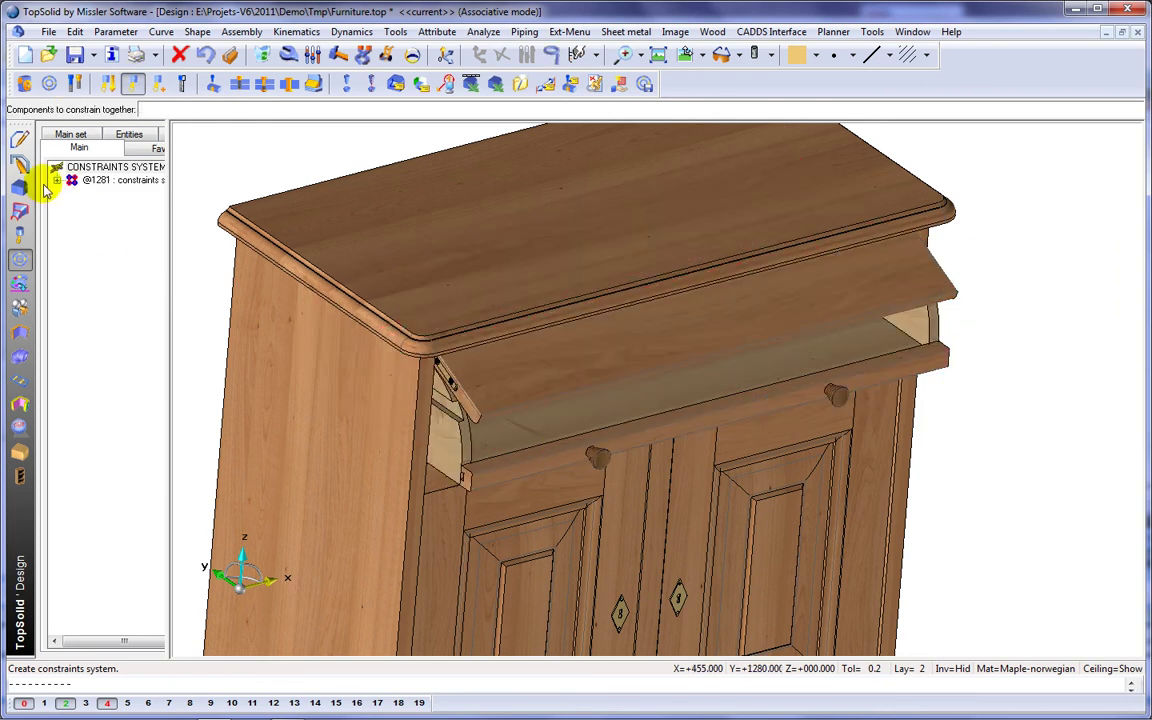
# Add a mate constraint to the system between the facade flap and the curved edge of the drawer's left side
pyautogui.click(57, 180)
pyautogui.rightClick(113, 213)
pyautogui.click(122, 205)
pyautogui.click(531, 385)
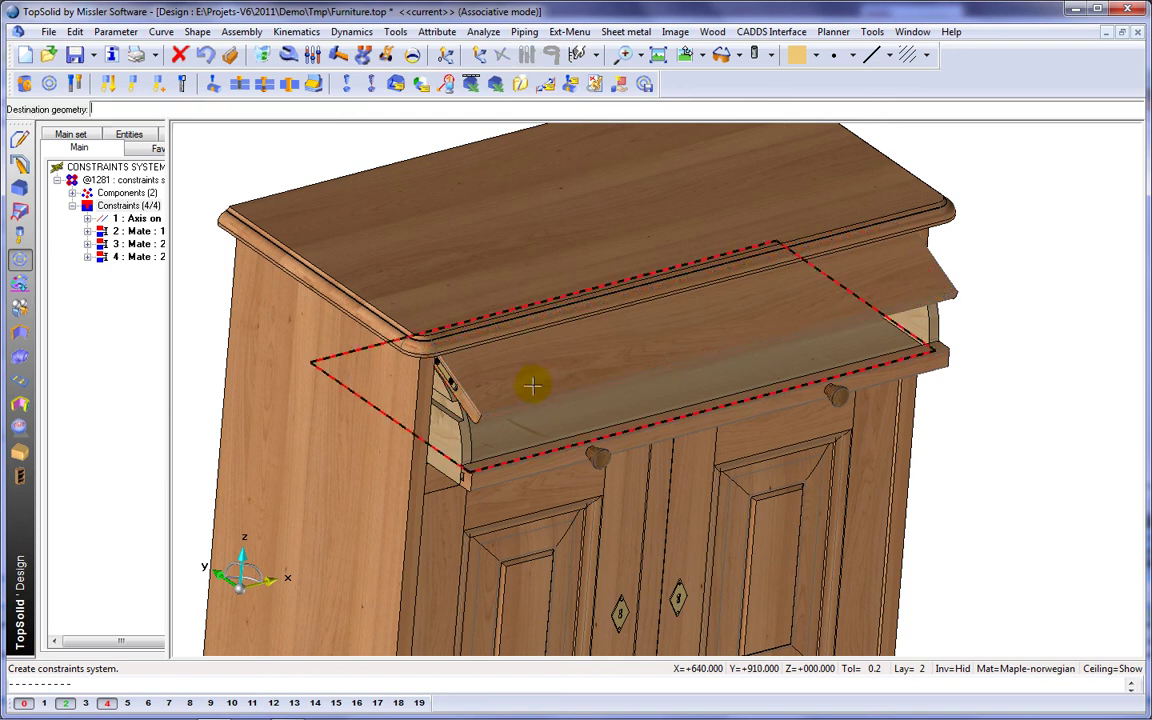
pyautogui.click(466, 447)
pyautogui.press('Return')
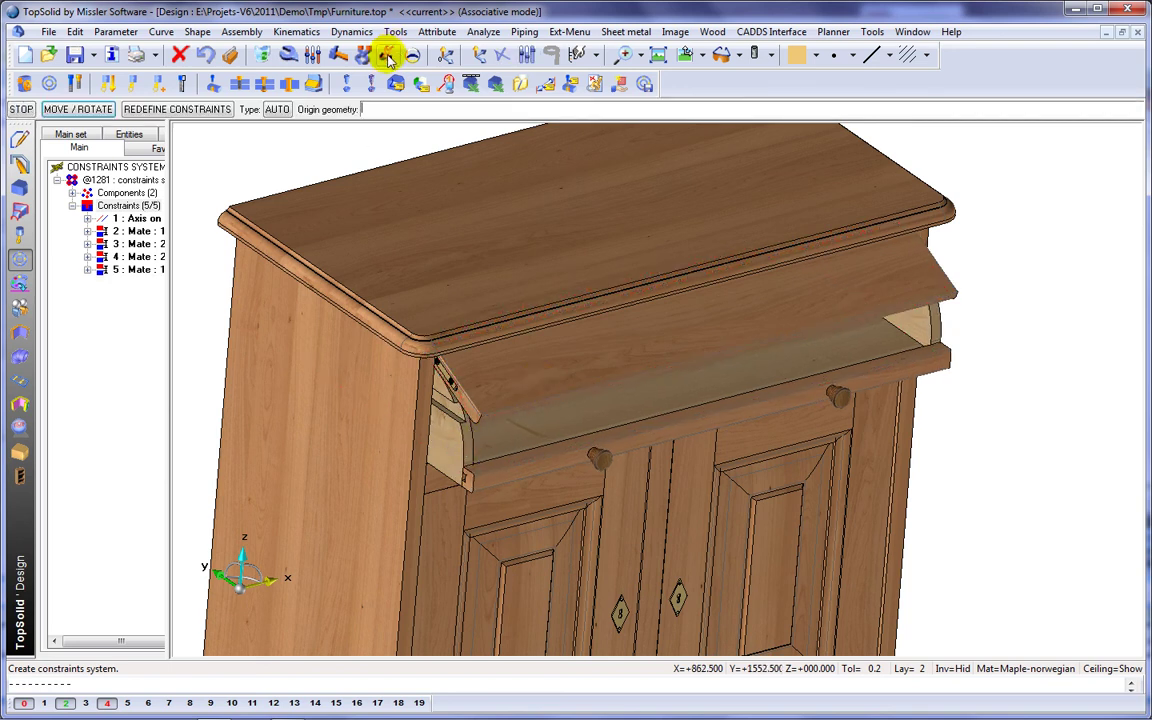
# Push the drawer closed by moving it dynamically together with the linked flap
pyautogui.click(387, 55)
pyautogui.click(609, 446)
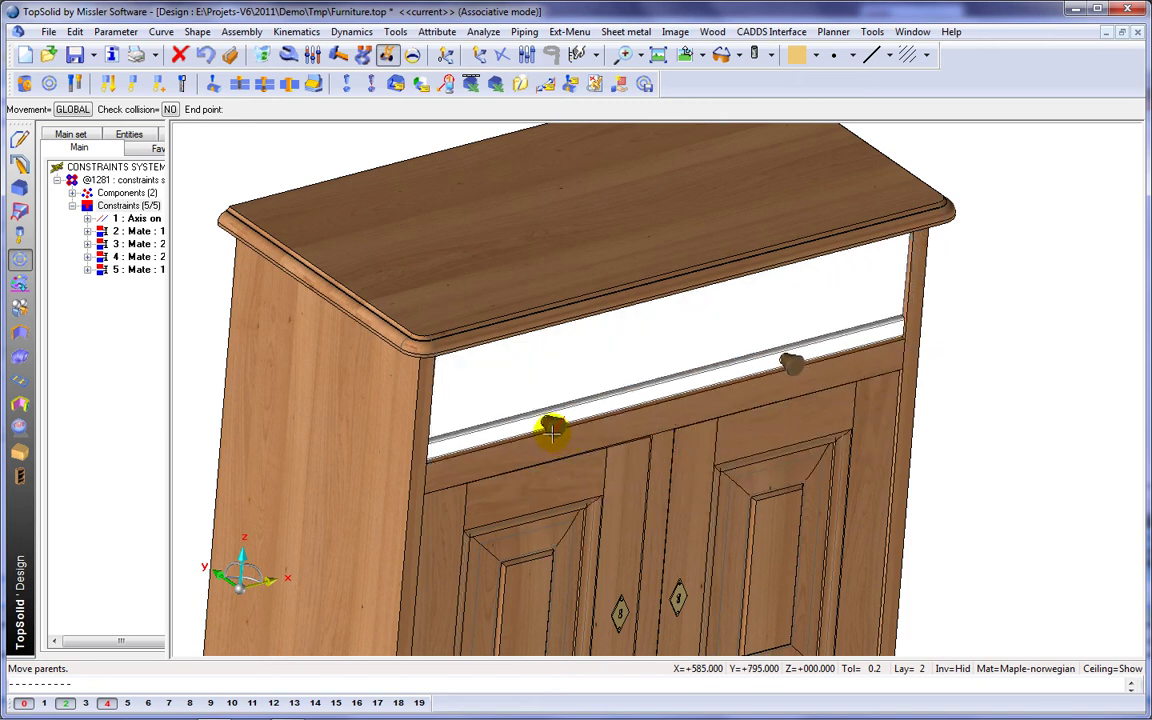
pyautogui.click(503, 390)
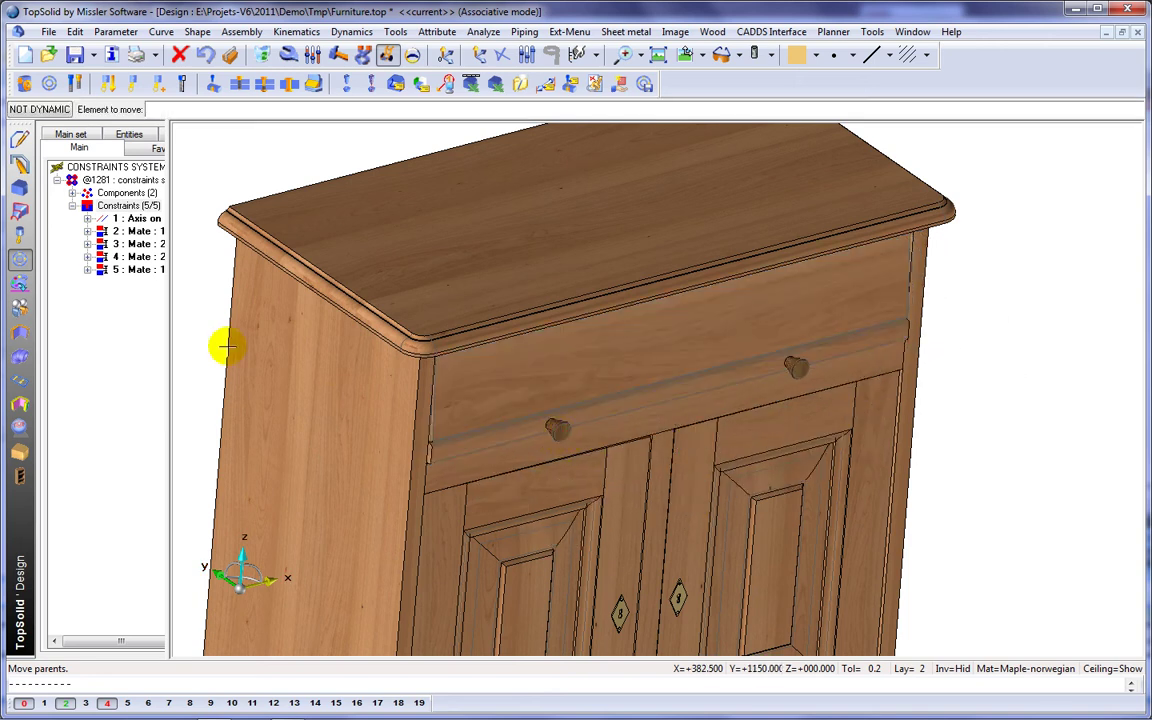
# Align the drawer's front with the front rail at 0 mm distance and convert this alignment into a stop
pyautogui.rightClick(122, 206)
pyautogui.click(163, 211)
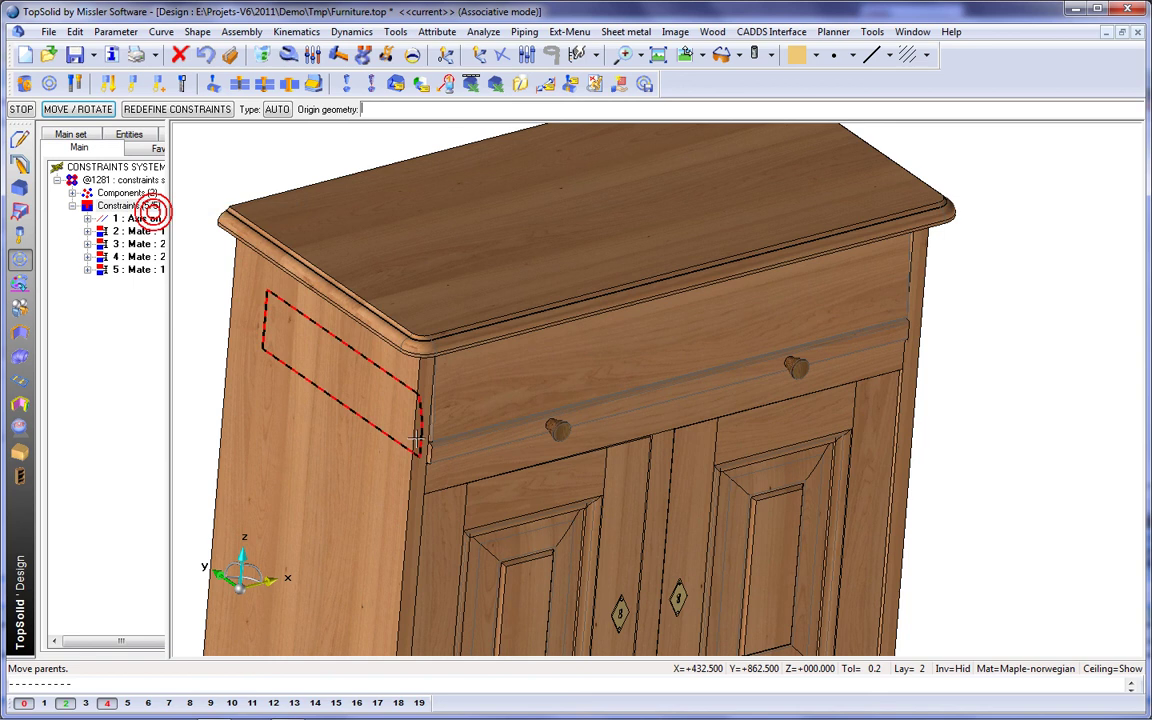
pyautogui.click(481, 452)
pyautogui.click(482, 463)
pyautogui.click(138, 285)
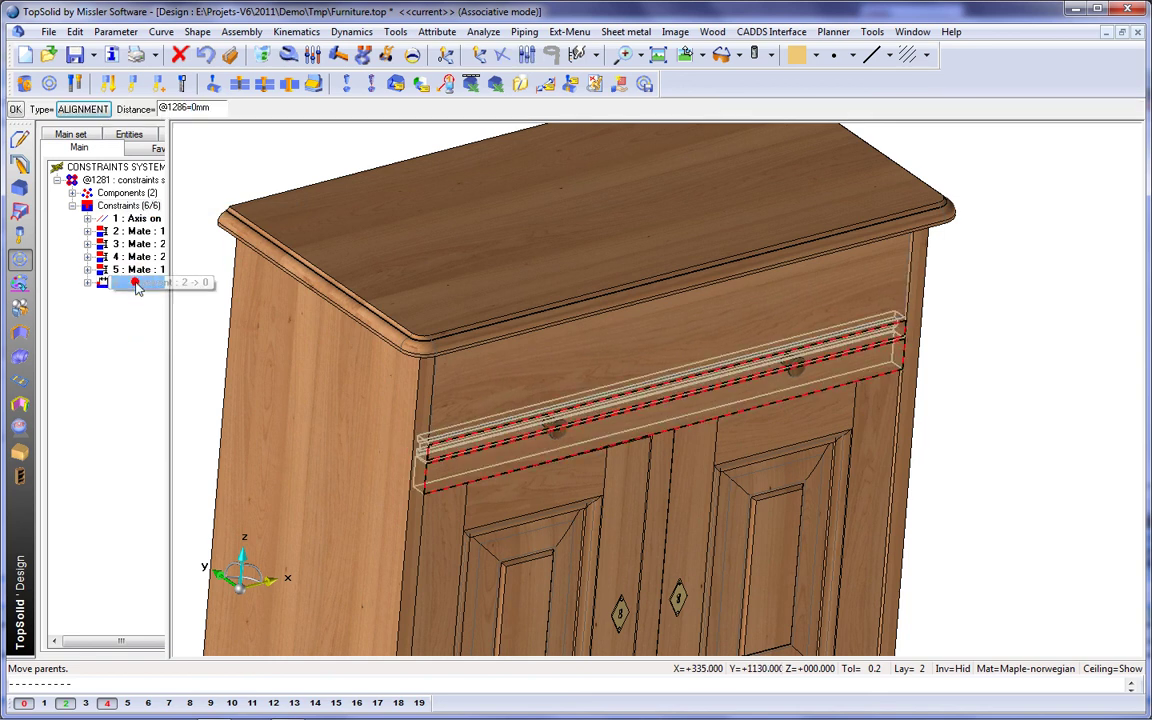
pyautogui.rightClick(137, 285)
pyautogui.click(182, 338)
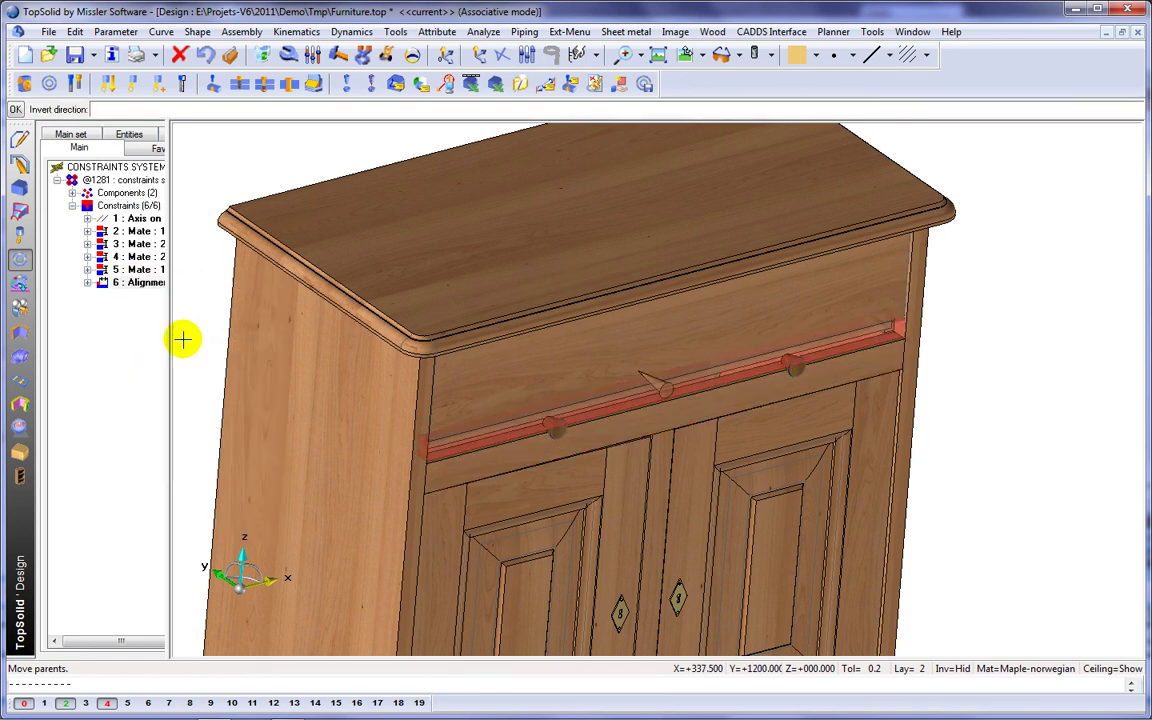
pyautogui.press('Return')
# Test the stop by moving the closed drawer and flap dynamically
pyautogui.click(388, 60)
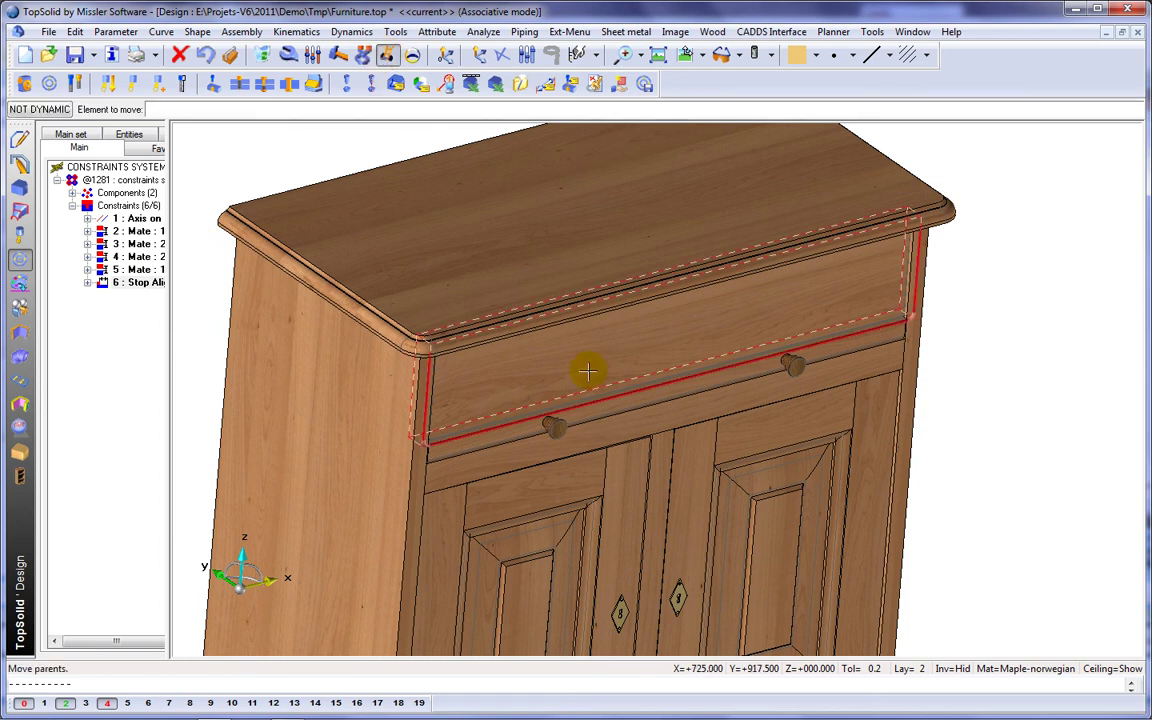
pyautogui.click(589, 406)
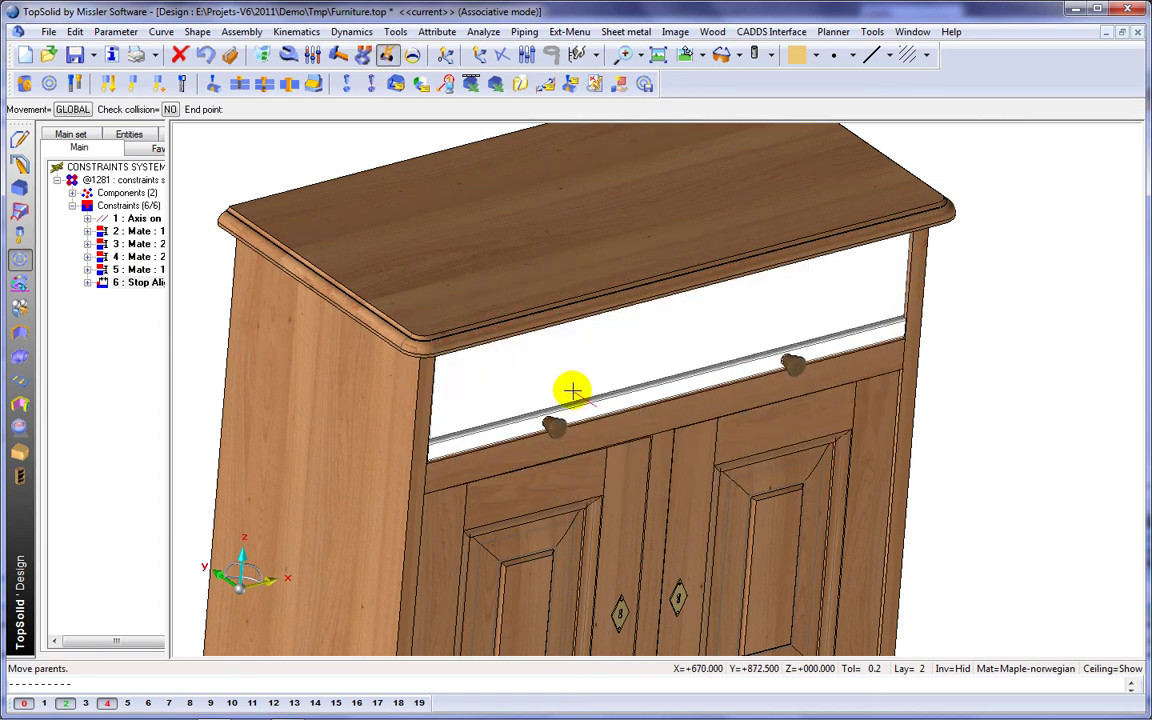
pyautogui.click(589, 401)
# Define the parameters w, h and d as the cabinet's drivers
pyautogui.rightClick(609, 122)
pyautogui.click(686, 245)
pyautogui.moveTo(674, 243); pyautogui.dragTo(650, 237, button='middle')
pyautogui.press('Escape')
pyautogui.click(551, 87)
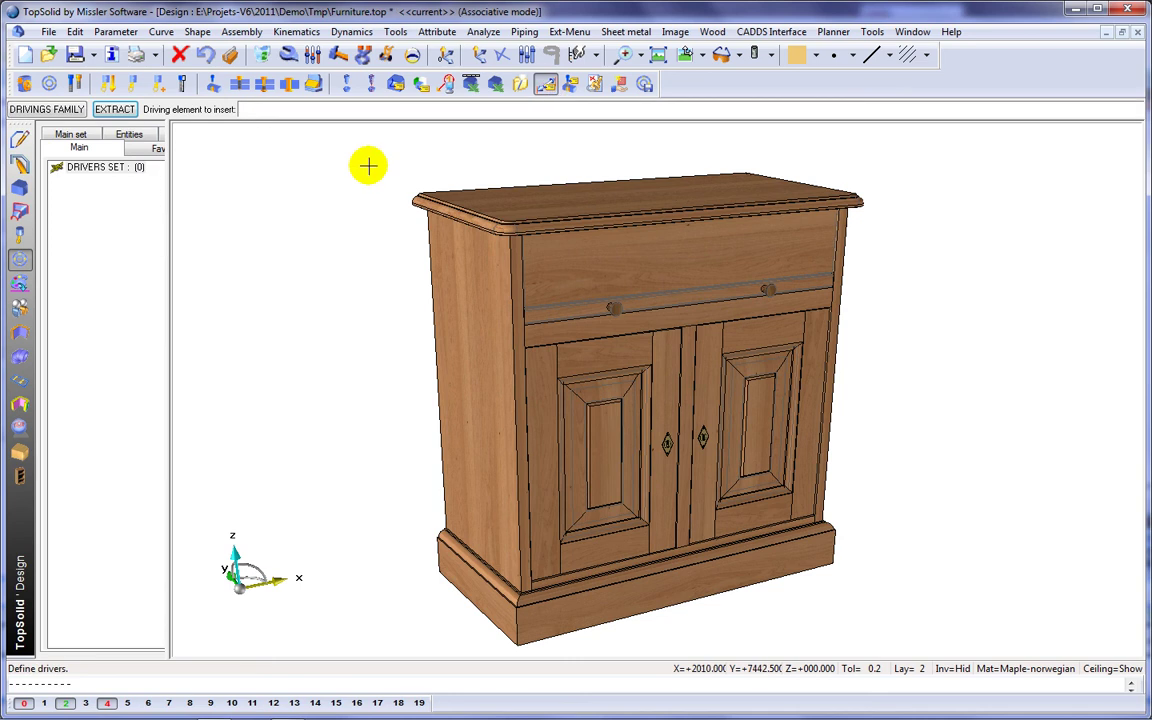
pyautogui.write('w')
pyautogui.press('Return')
pyautogui.write('h')
pyautogui.press('Return')
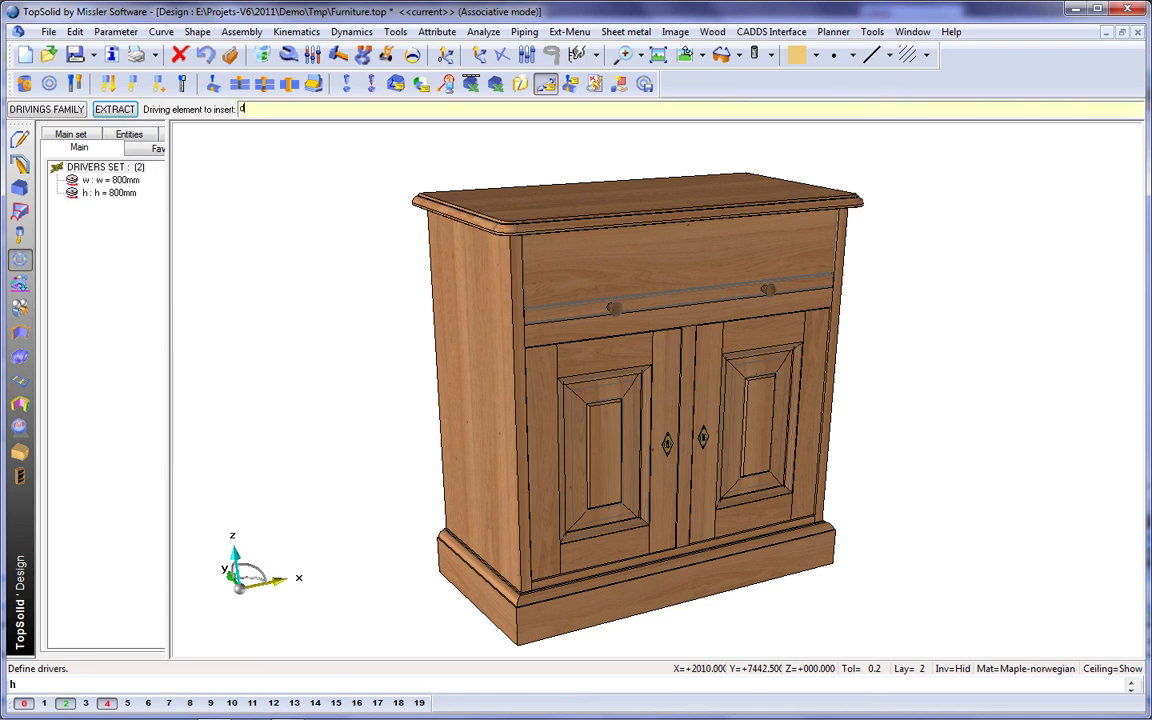
pyautogui.write('d')
pyautogui.press('Return')
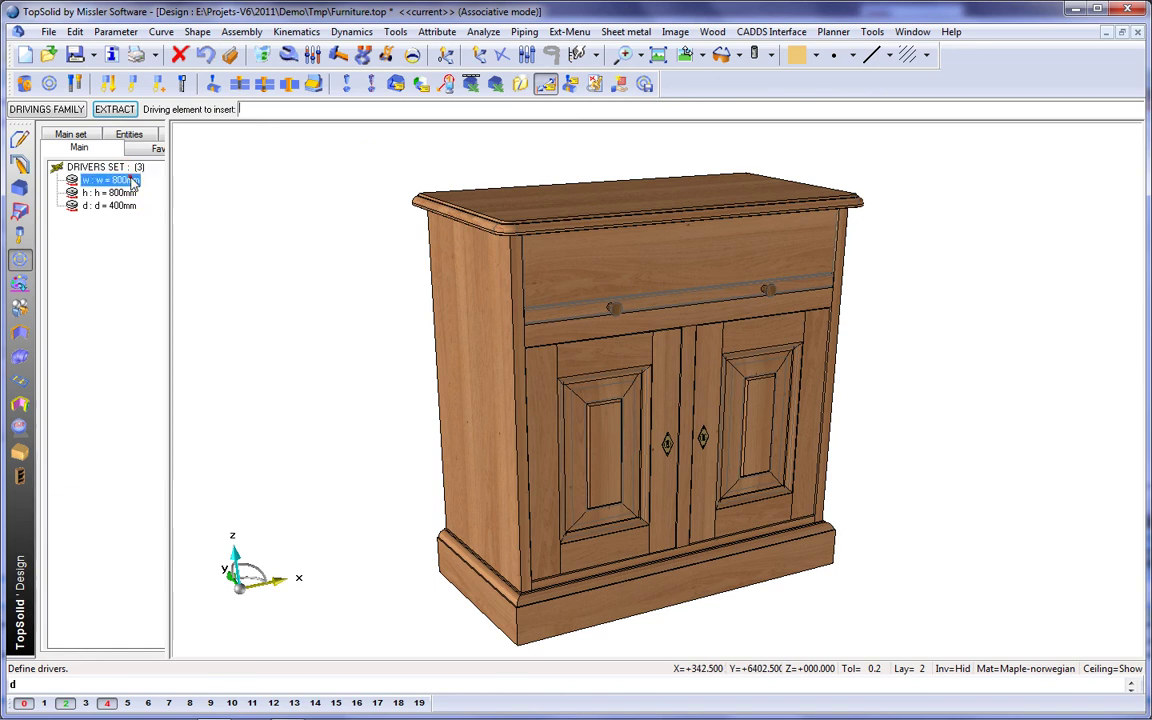
# Resize the cabinet through its drivers: w to 1100 mm, h to 900 mm and d to 450 mm
pyautogui.doubleClick(131, 180)
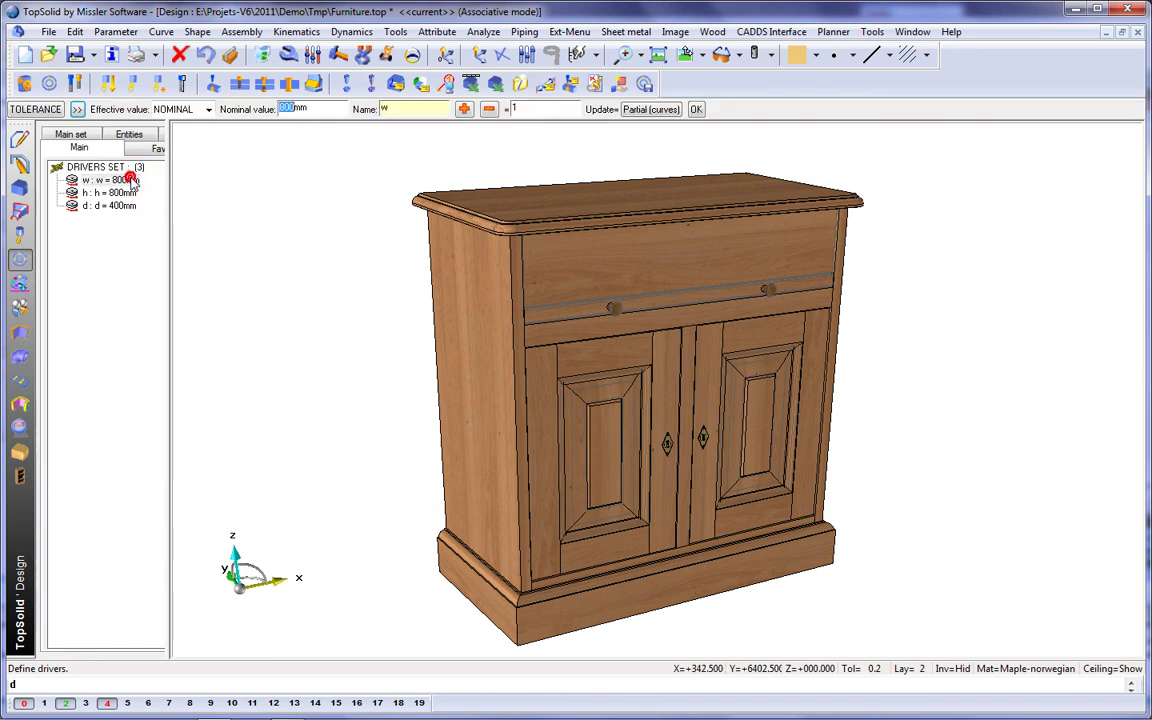
pyautogui.click(131, 178)
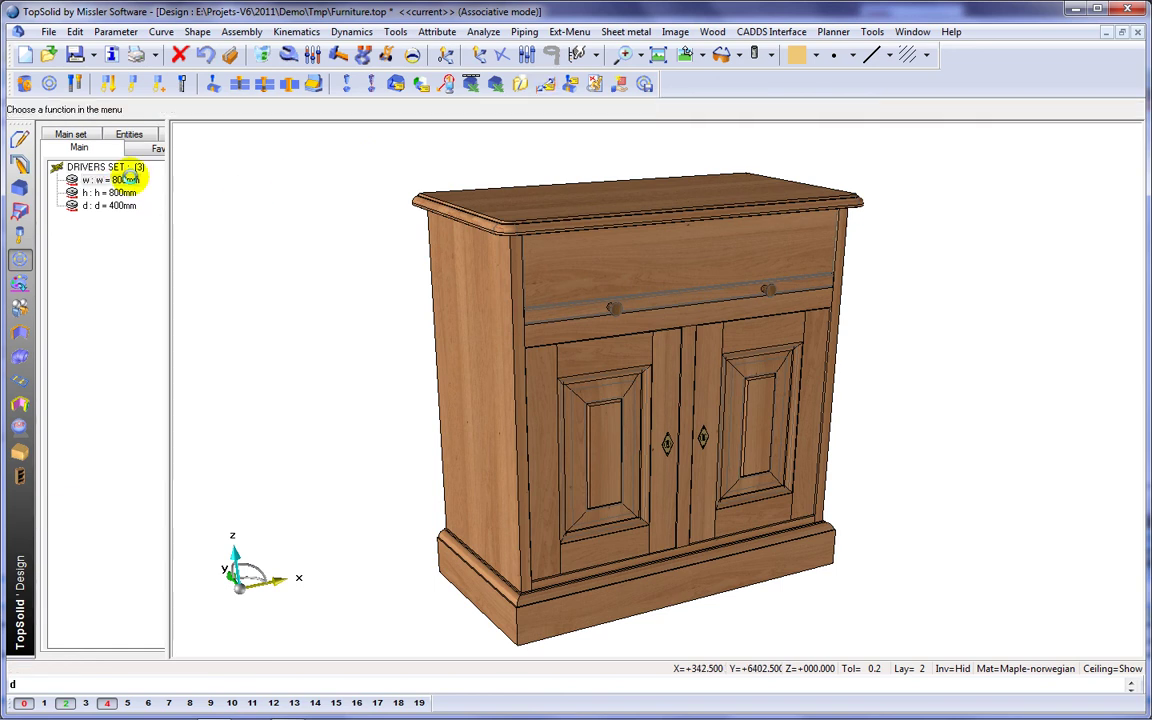
pyautogui.doubleClick(116, 198)
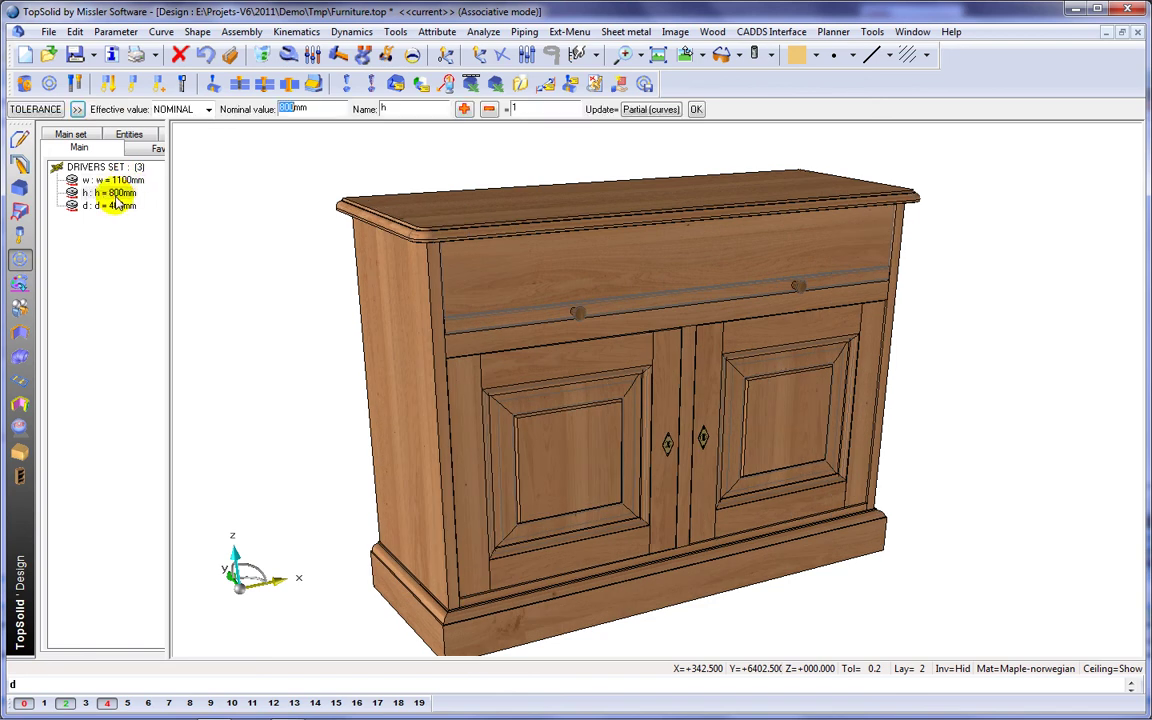
pyautogui.write('900')
pyautogui.press('Return')
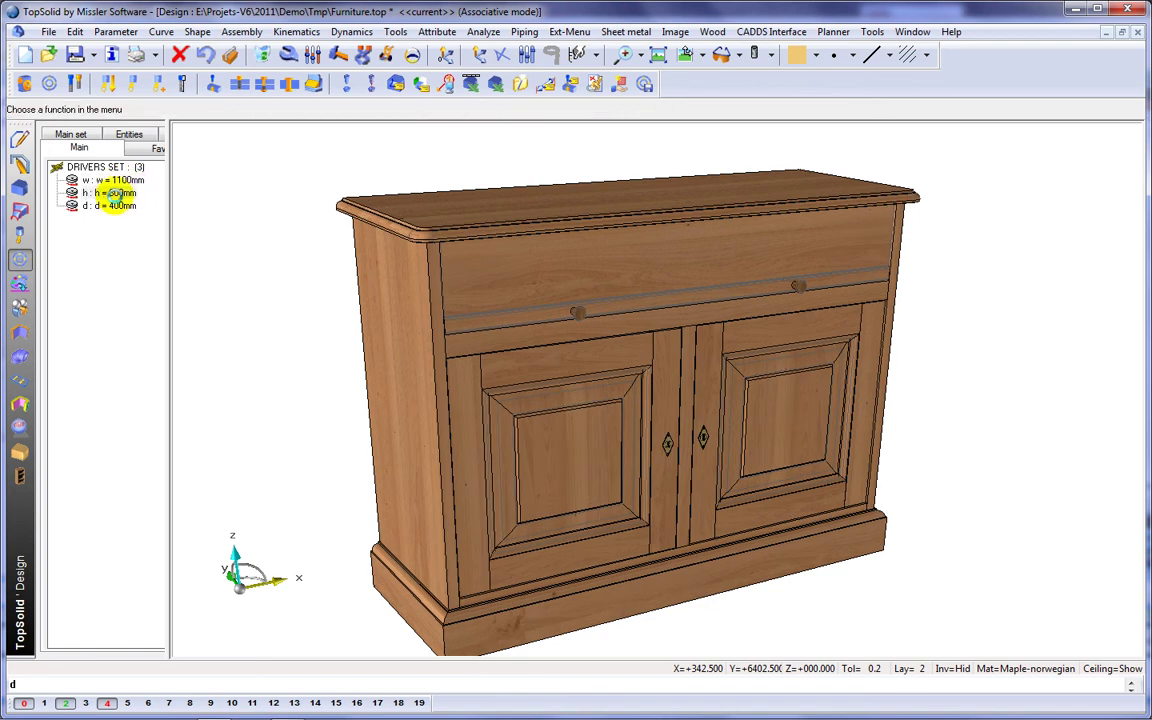
pyautogui.doubleClick(114, 208)
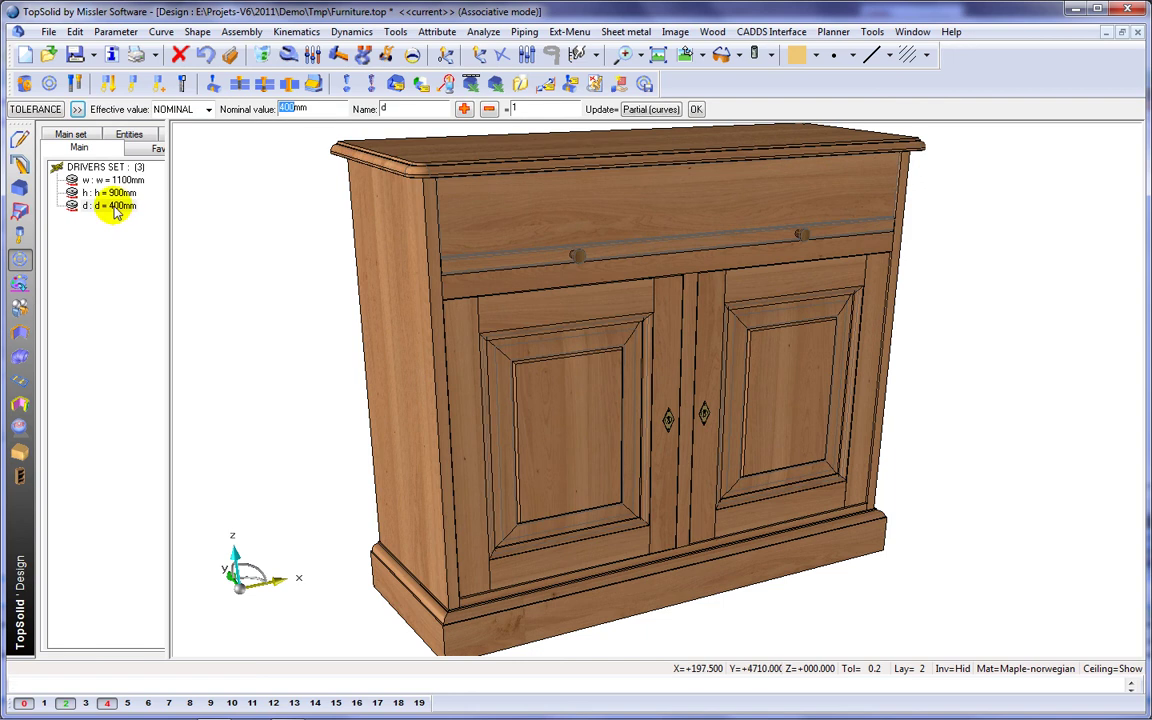
pyautogui.click(114, 206)
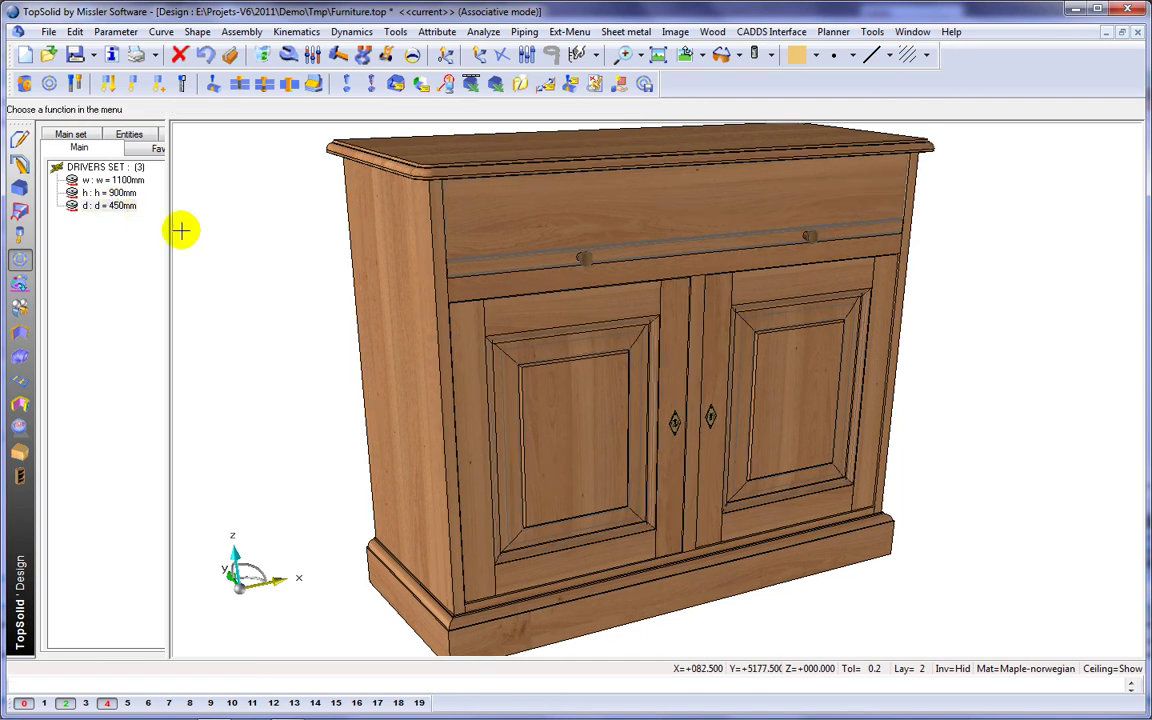
# Include Furniture.top as a sub-assembly in the Project-02 room and place it provisionally in front of the spiral staircase
pyautogui.moveTo(356, 339); pyautogui.dragTo(355, 301, button='middle')
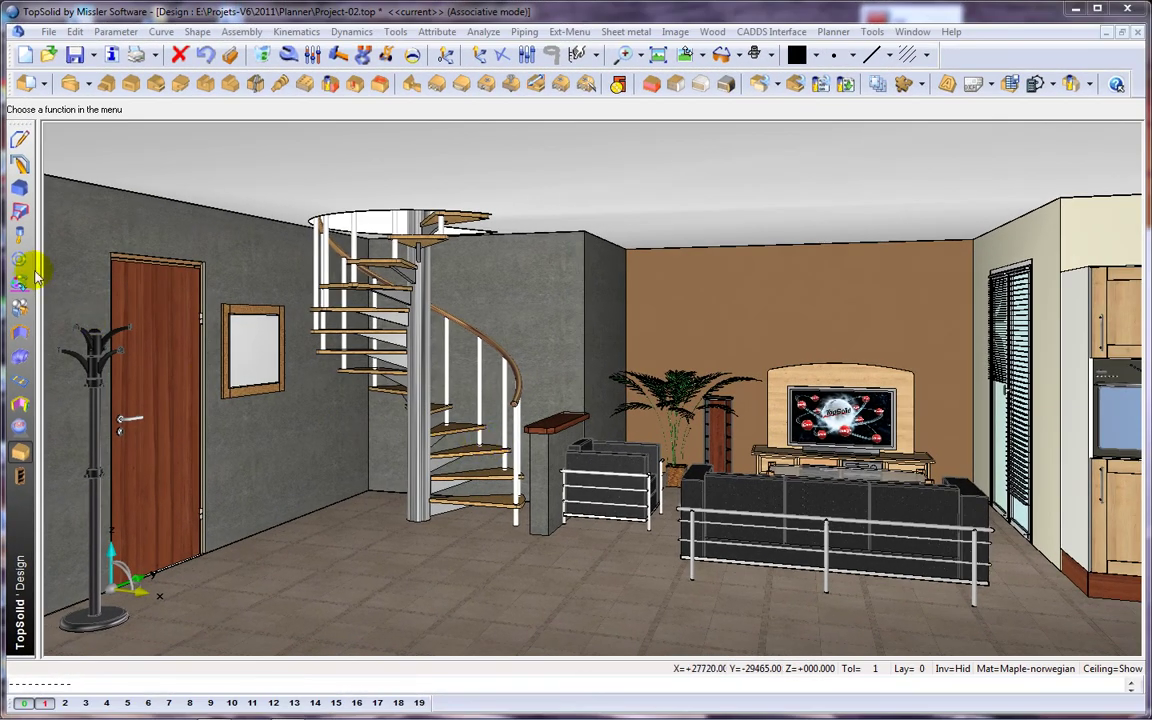
pyautogui.click(19, 260)
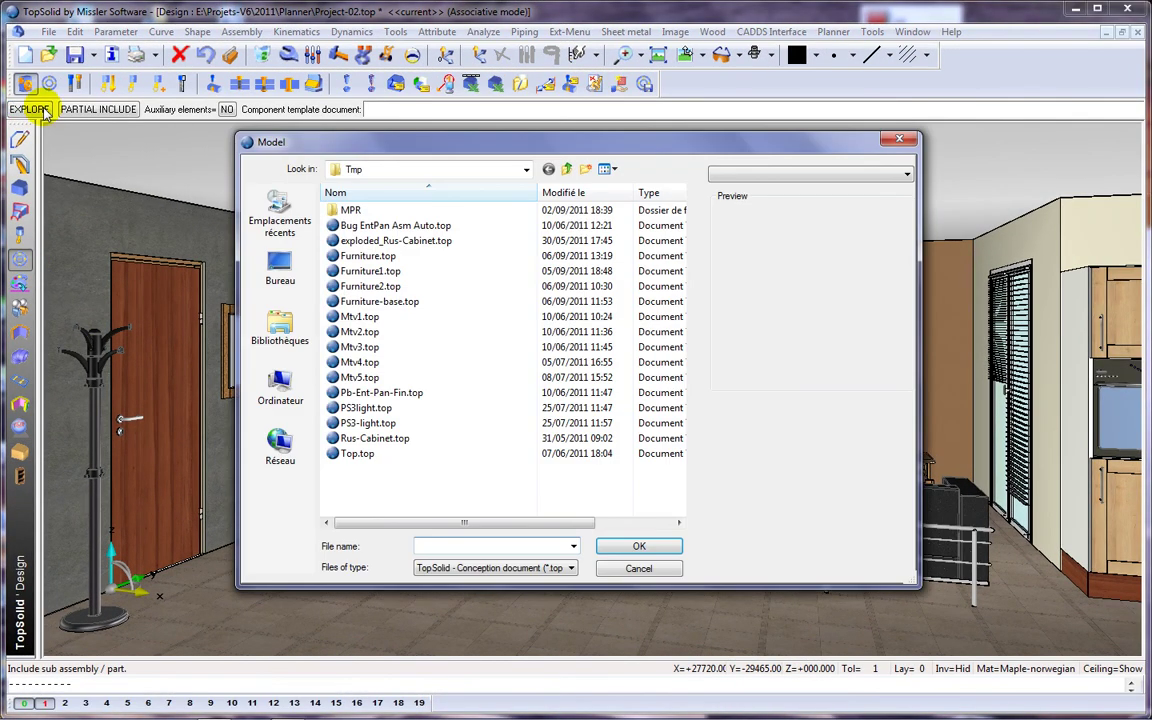
pyautogui.click(345, 256)
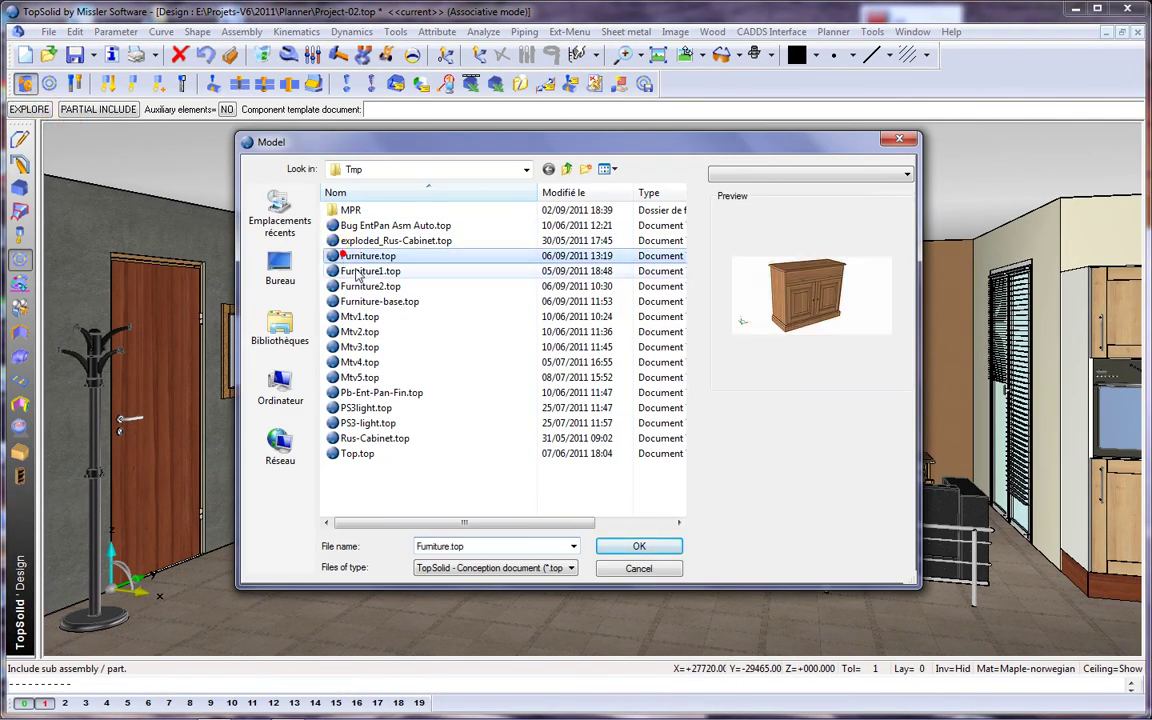
pyautogui.click(668, 547)
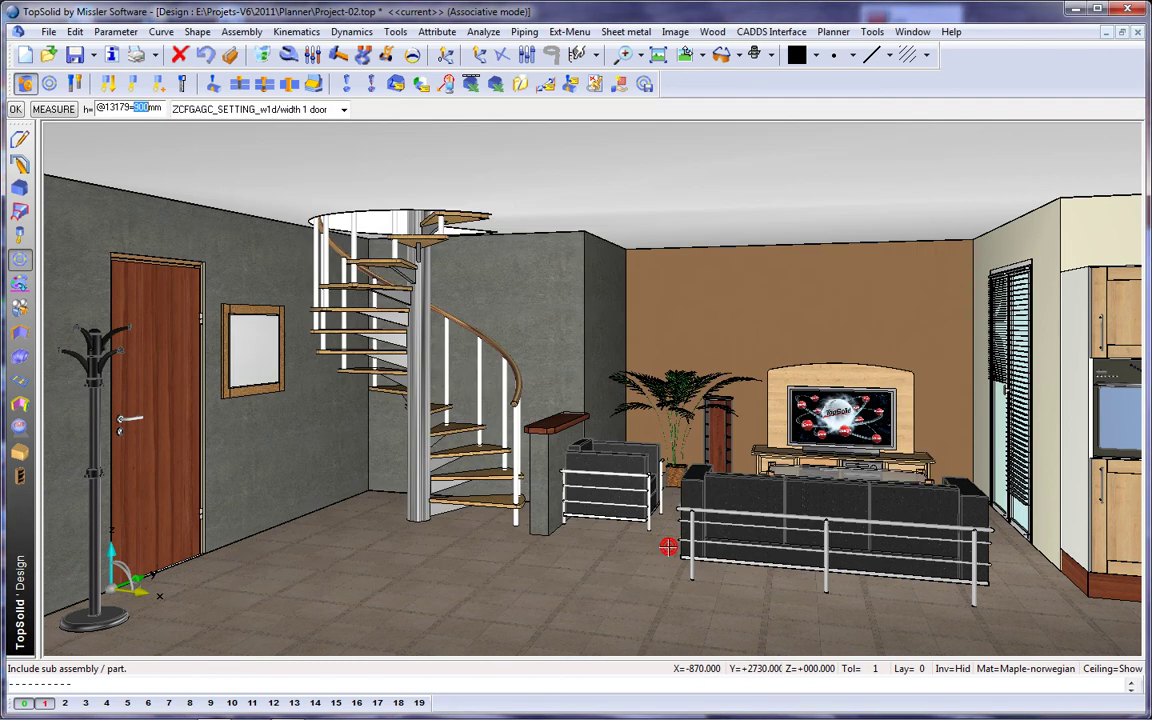
pyautogui.click(250, 322)
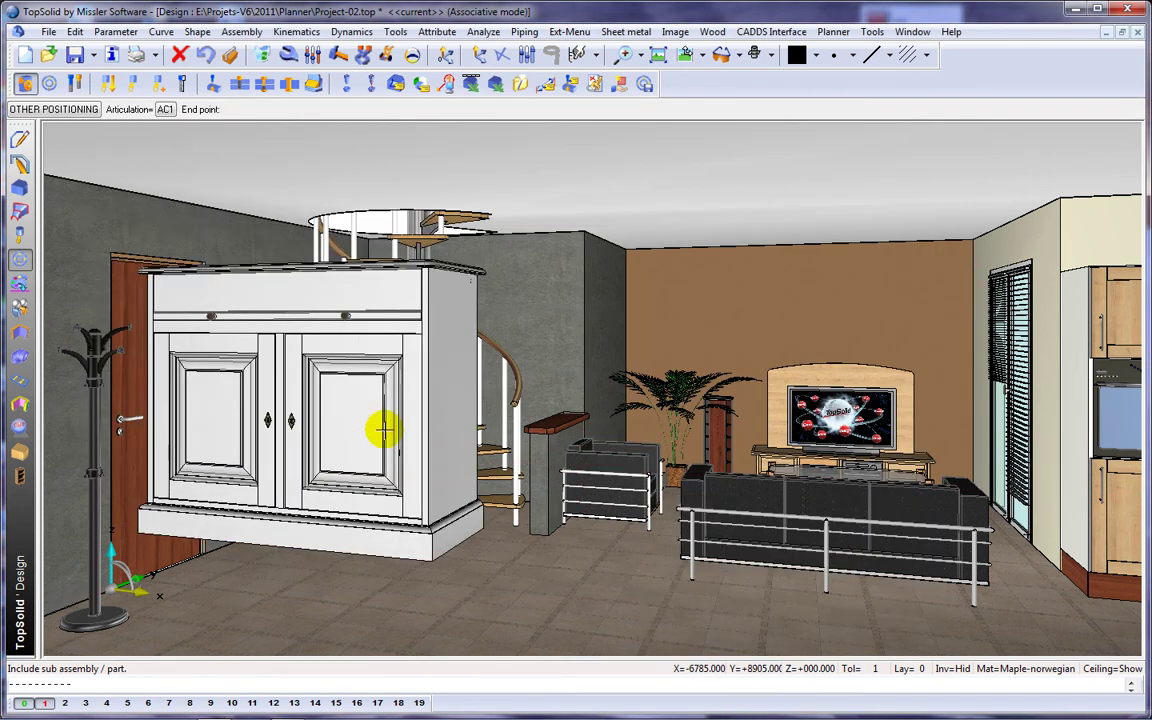
pyautogui.click(476, 438)
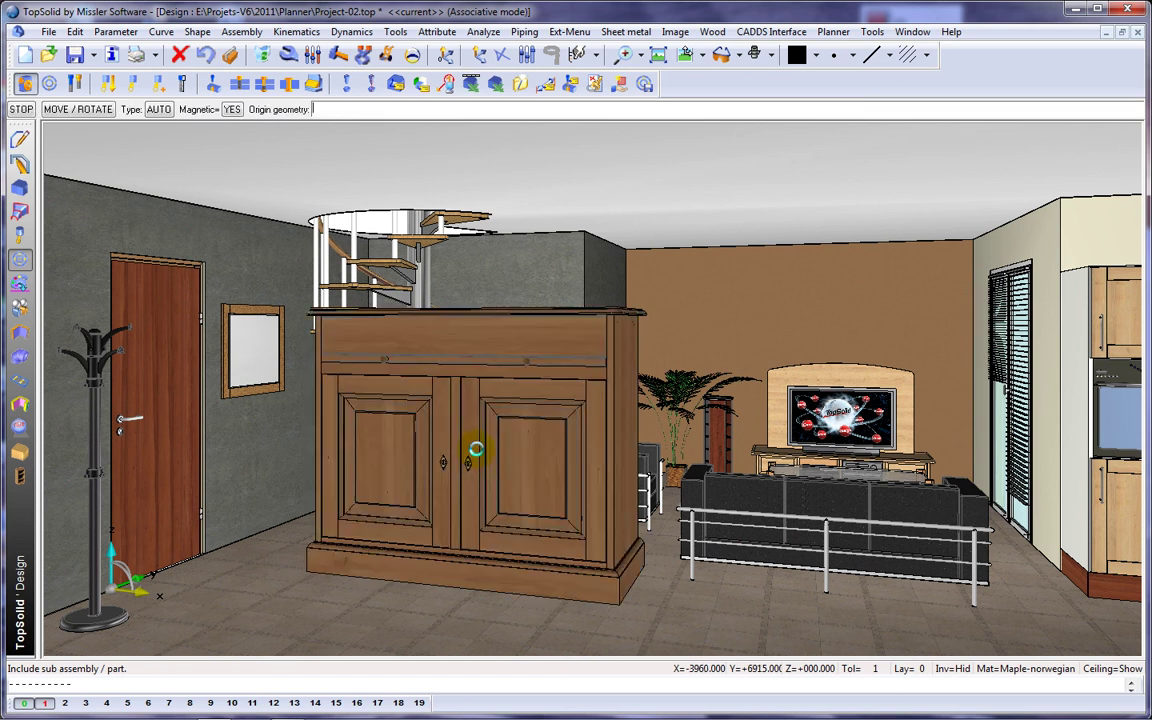
# Mate the cabinet's base with the floor and its back with the wall beneath the mirror at 0 mm distance
pyautogui.click(456, 587)
pyautogui.click(398, 620)
pyautogui.press('Return')
pyautogui.click(405, 450)
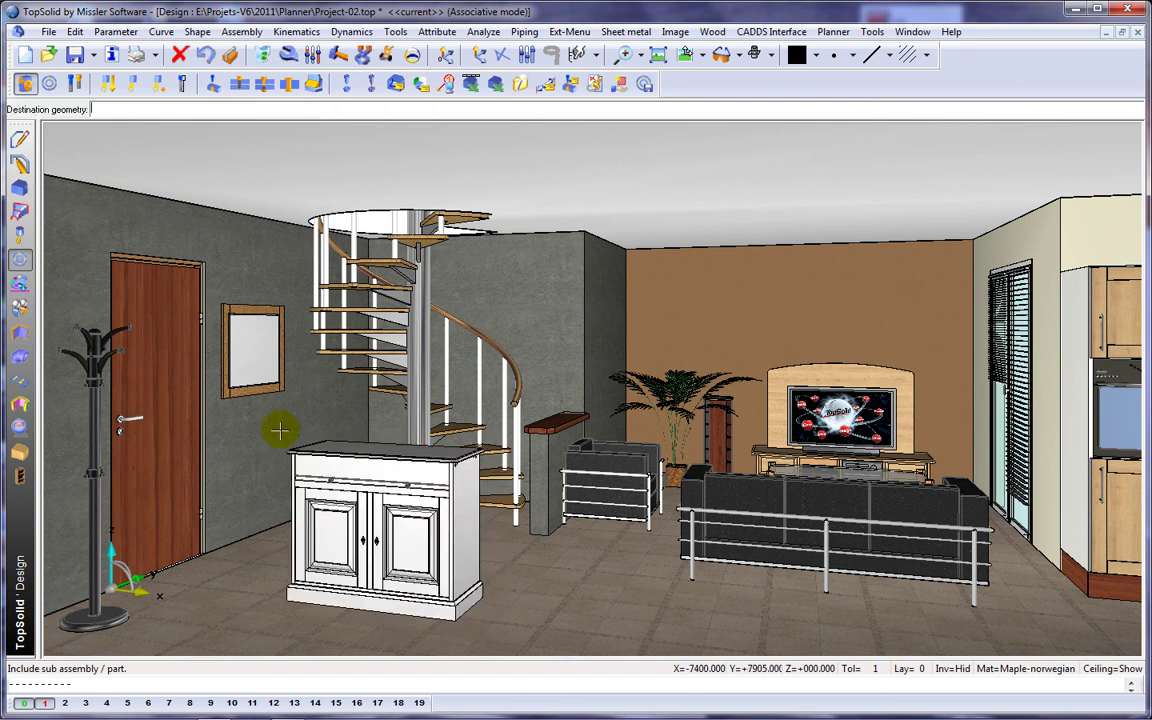
pyautogui.click(259, 432)
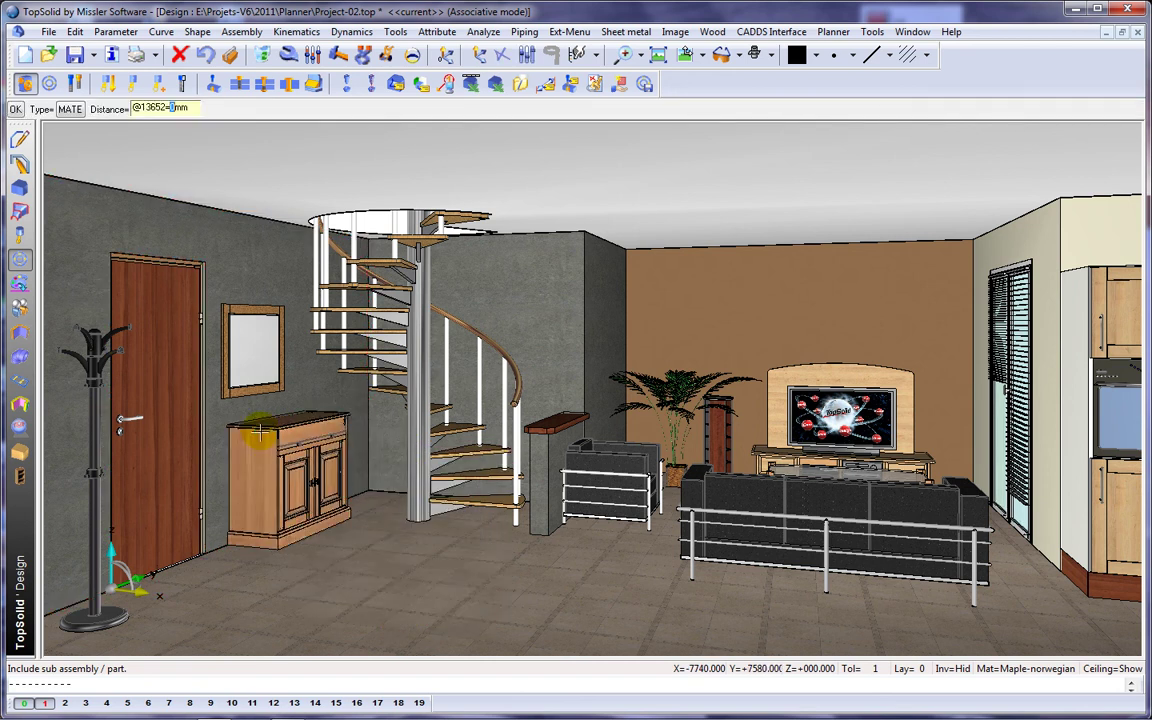
# Position the cabinet's side nearest the staircase 1400 mm from the wall behind the stairs
pyautogui.click(349, 444)
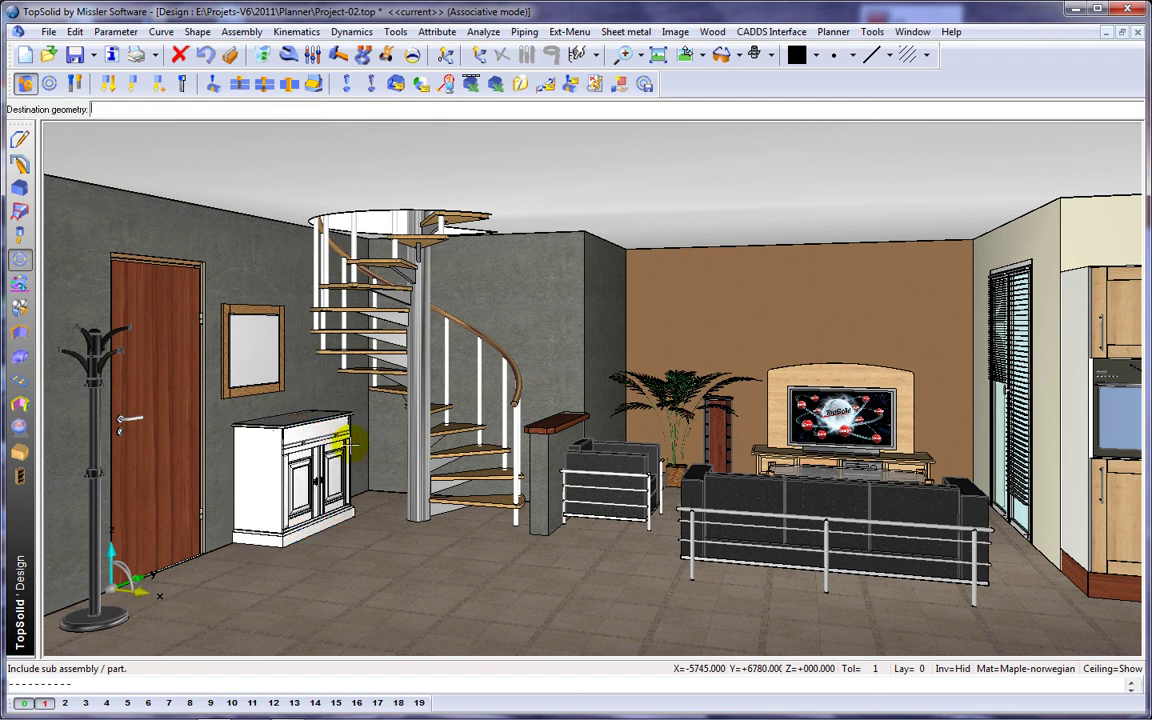
pyautogui.click(399, 424)
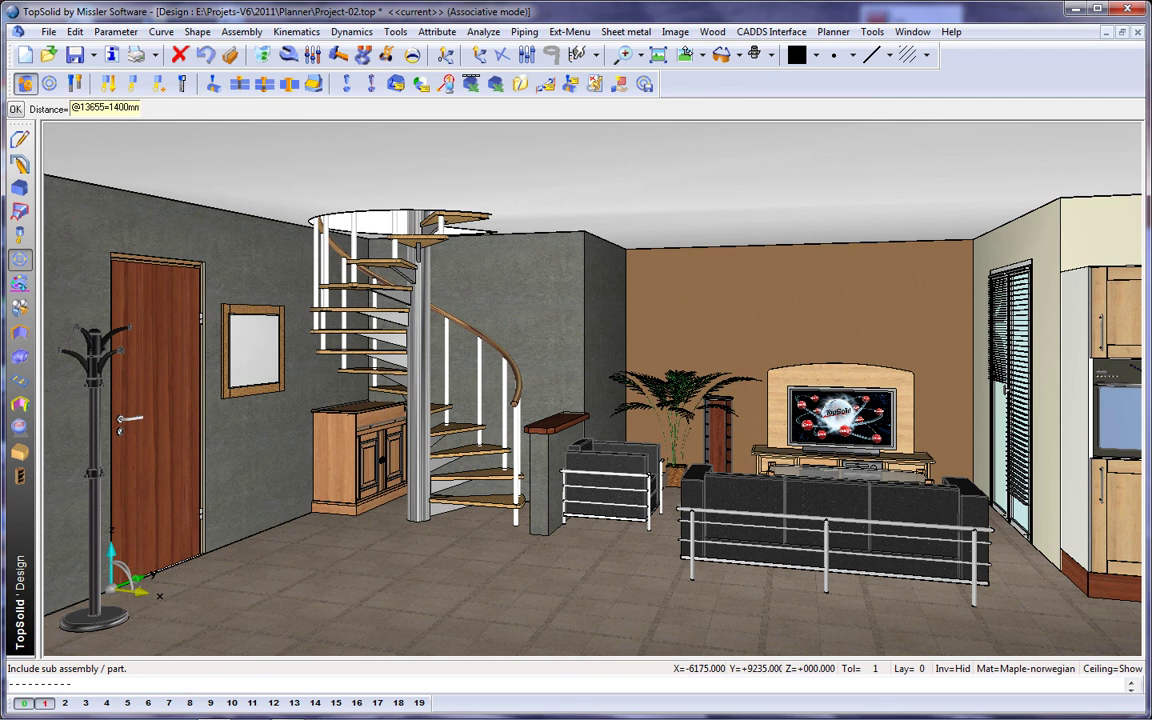
pyautogui.scroll(4, 399, 422)
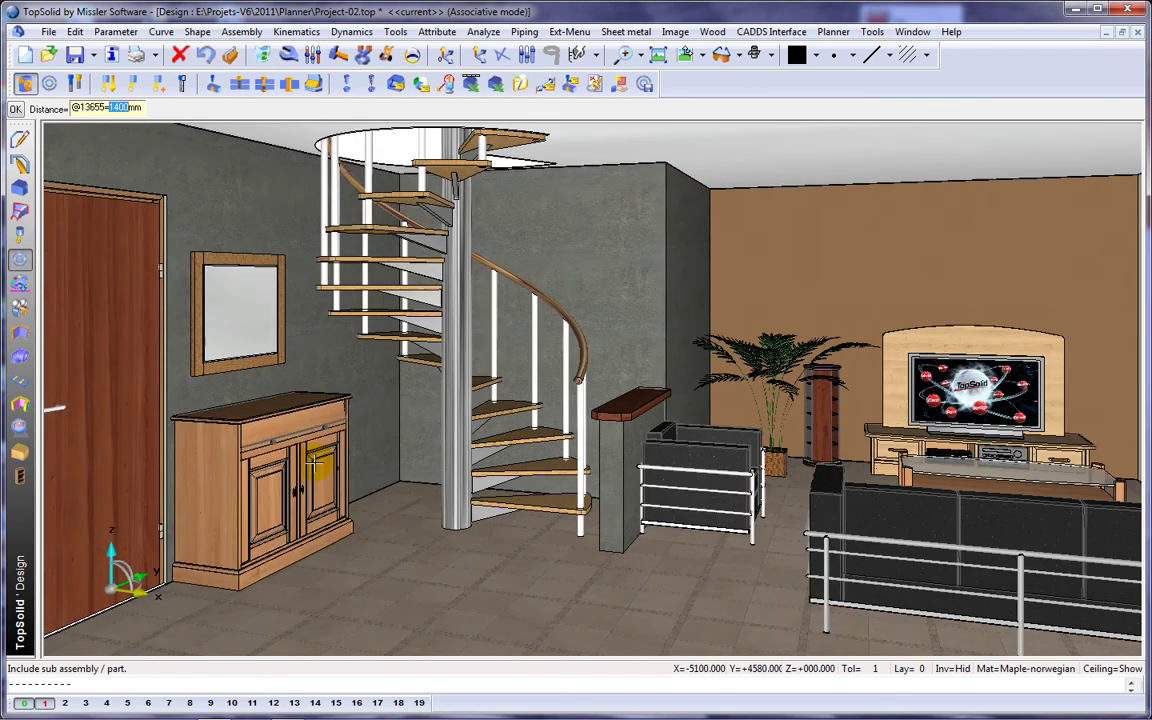
pyautogui.scroll(3, 315, 462)
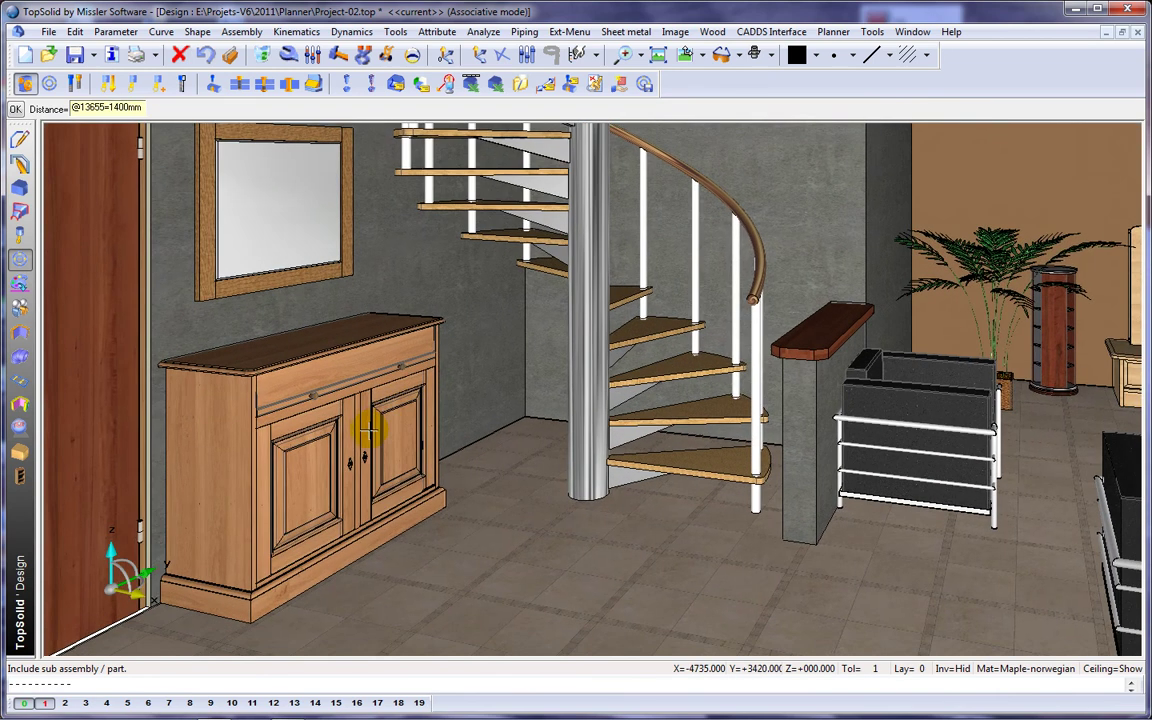
# Test the placed cabinet's mechanism by dynamically opening the linked flap and drawer and closing them again
pyautogui.click(386, 58)
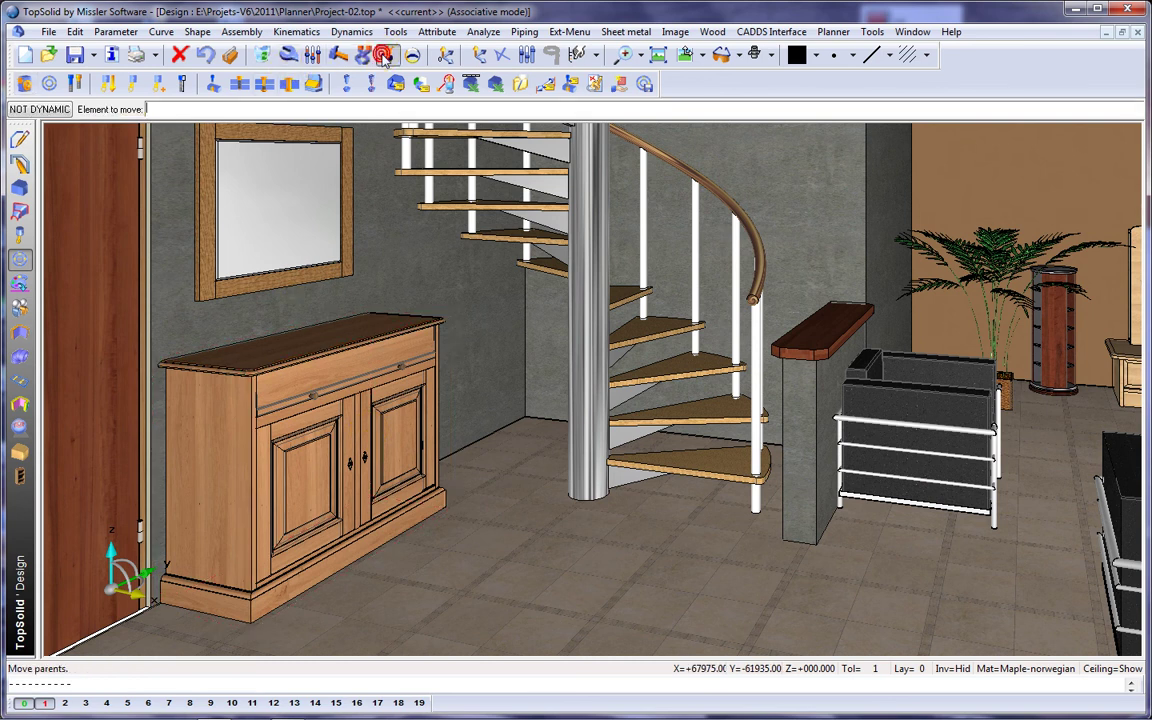
pyautogui.click(385, 430)
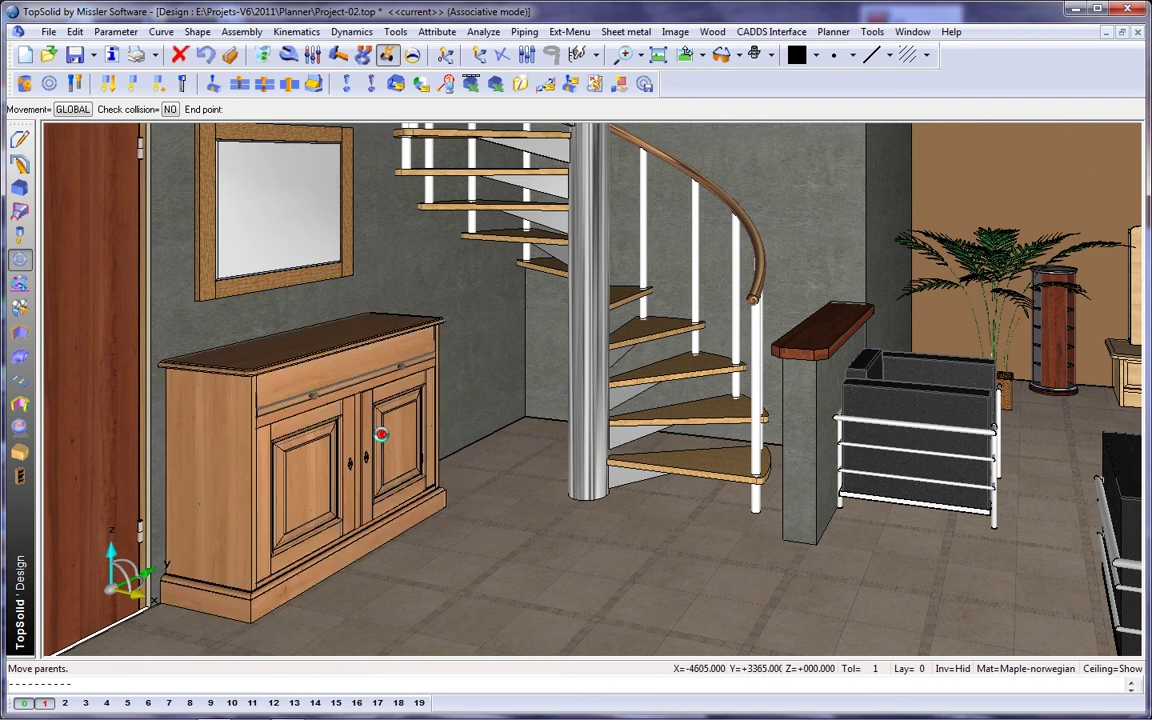
pyautogui.click(283, 410)
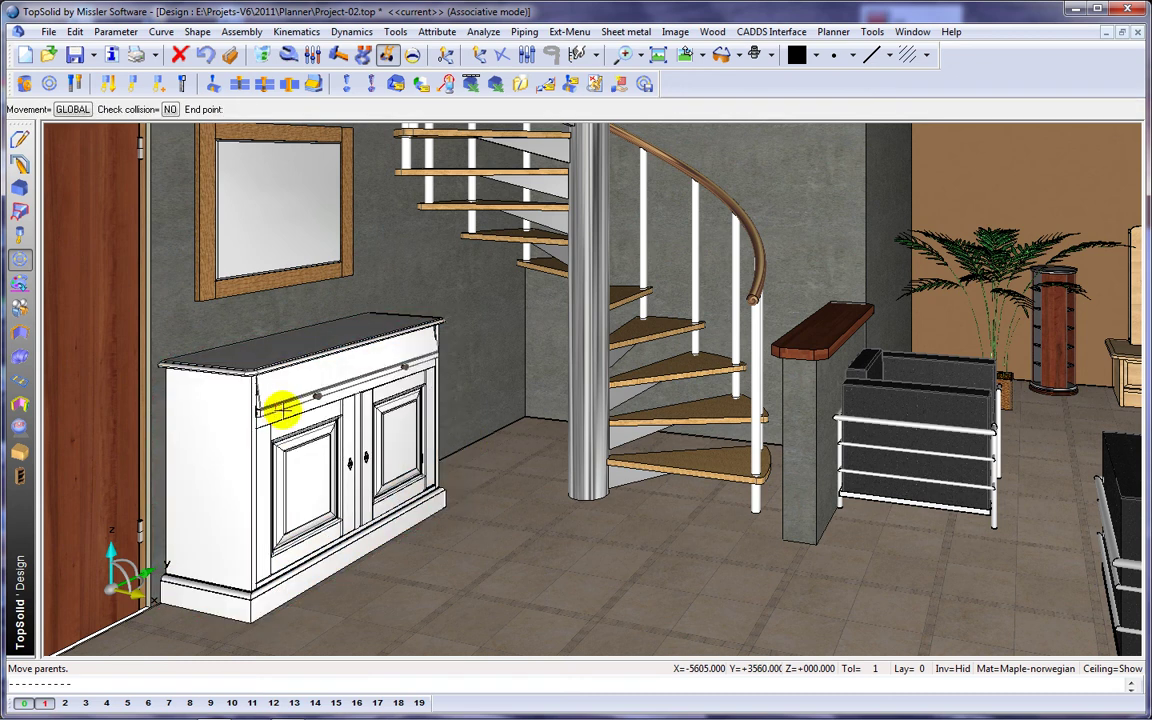
pyautogui.click(321, 415)
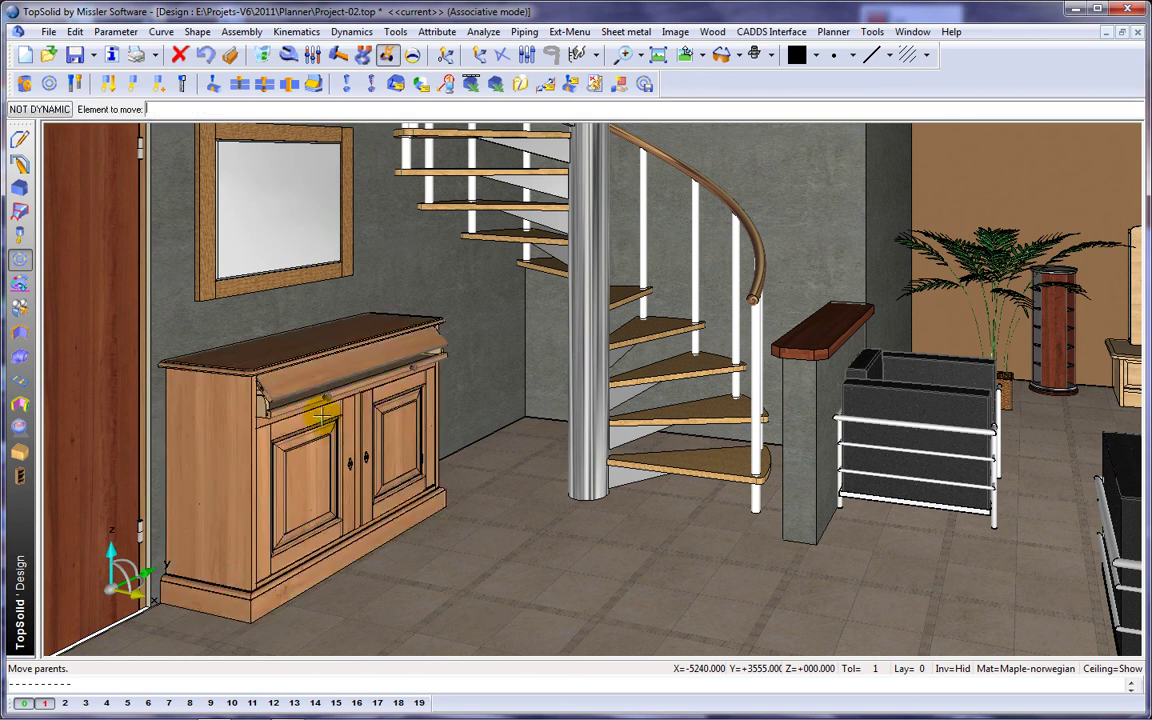
pyautogui.click(397, 372)
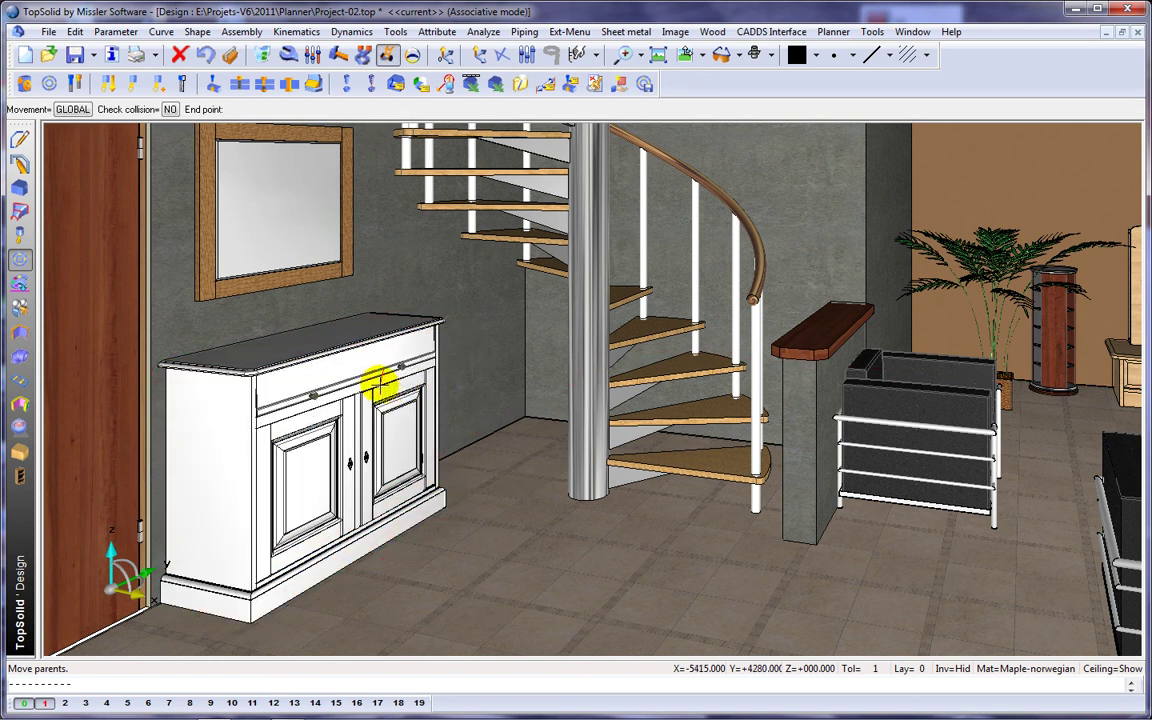
pyautogui.click(380, 383)
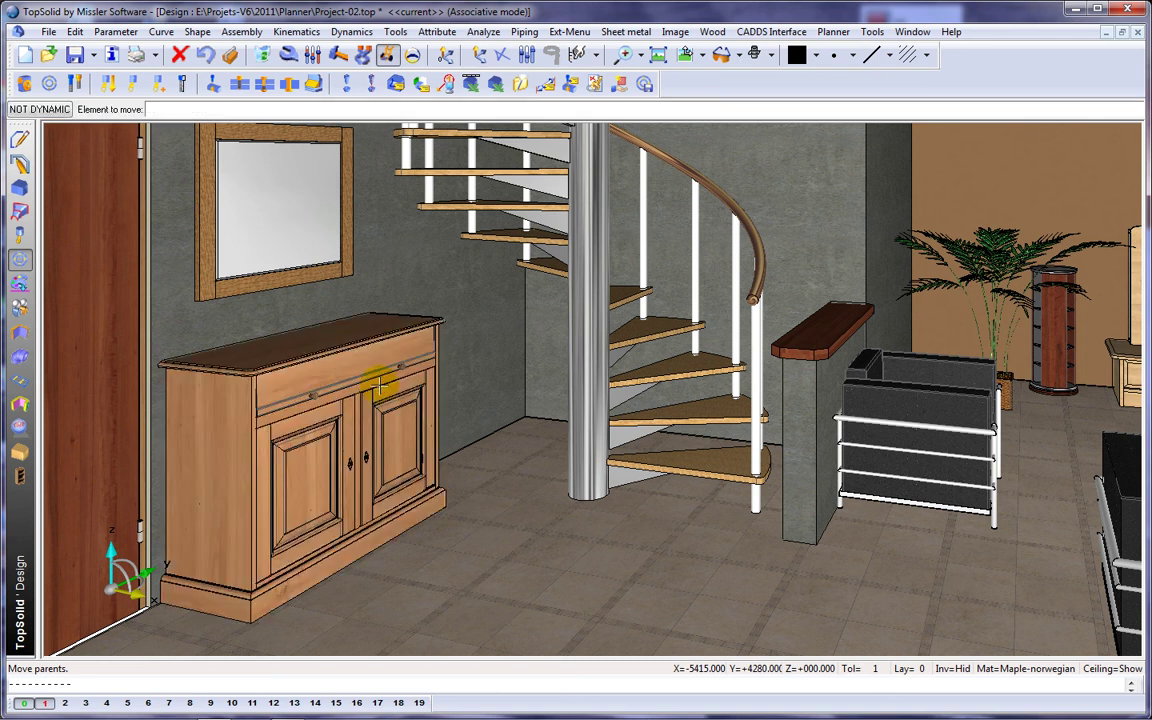
# Reduce the placed cabinet's width by modifying its W driver
pyautogui.click(314, 56)
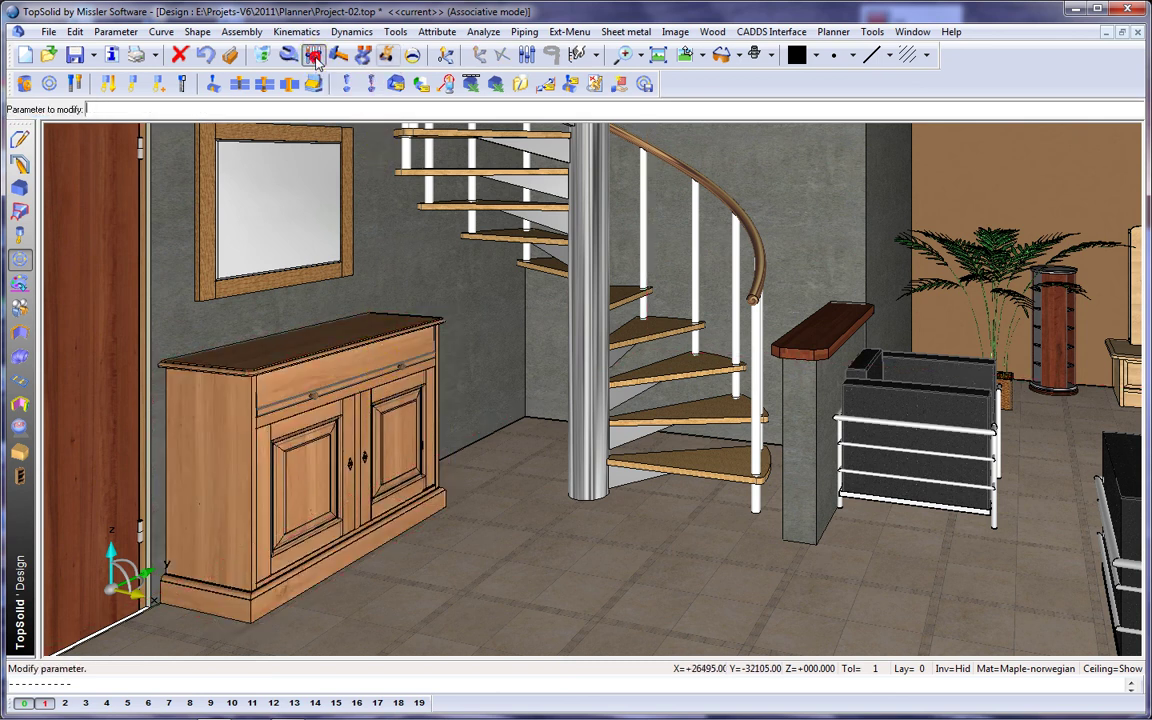
pyautogui.click(291, 341)
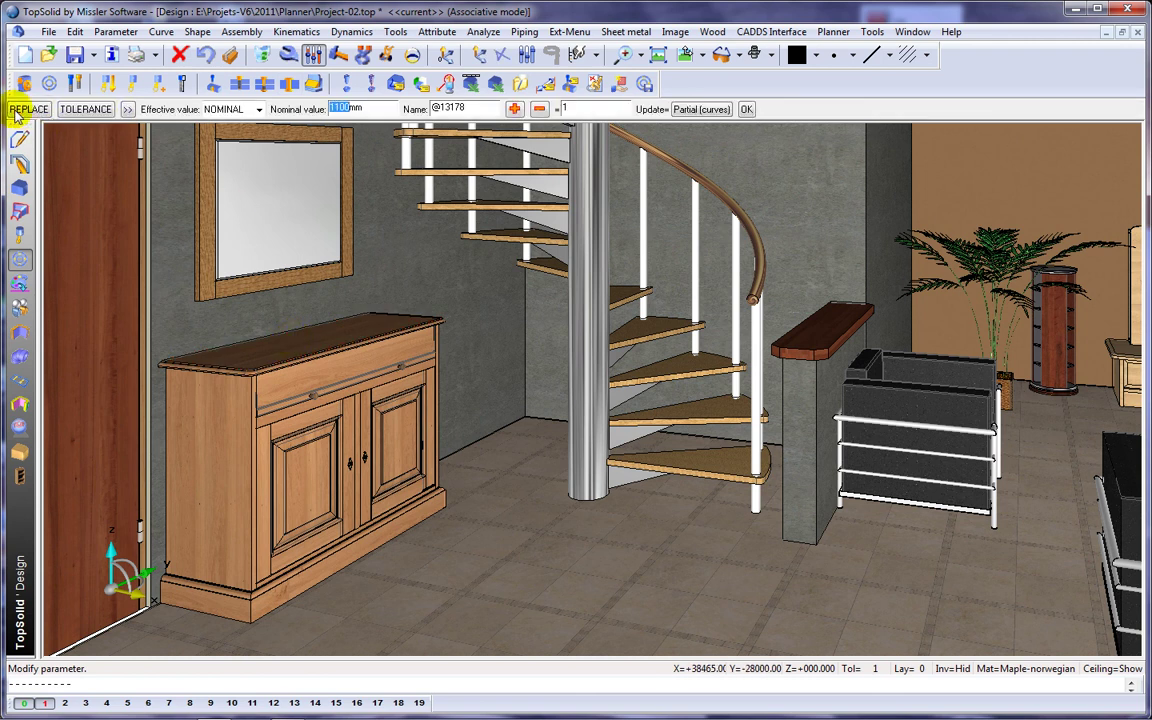
pyautogui.click(15, 113)
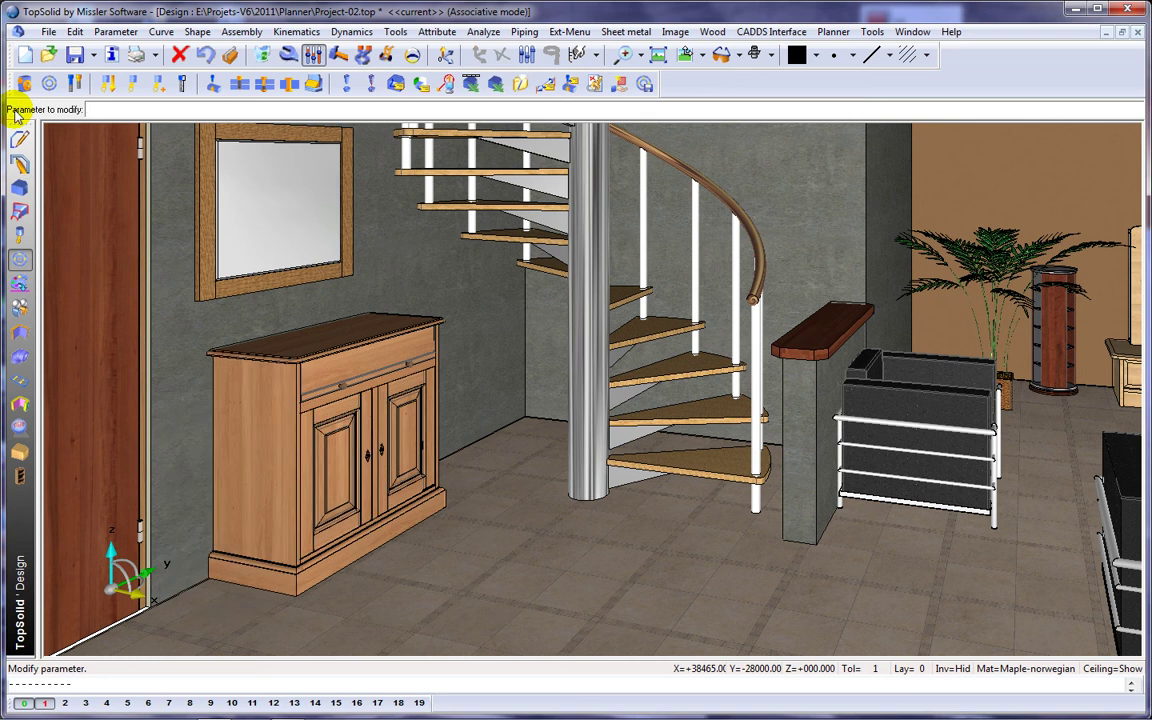
# Set the placed cabinet's depth driver D to 350 mm and finish modifying parameters
pyautogui.click(303, 340)
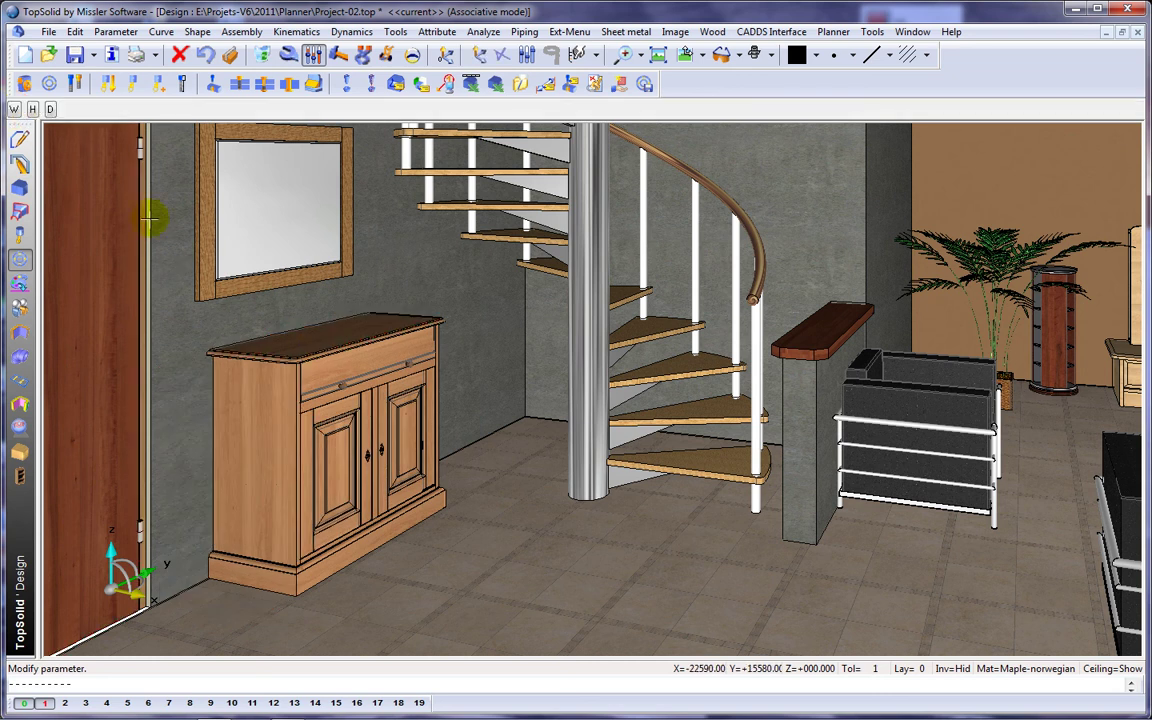
pyautogui.click(50, 108)
pyautogui.write('350mm')
pyautogui.press('Return')
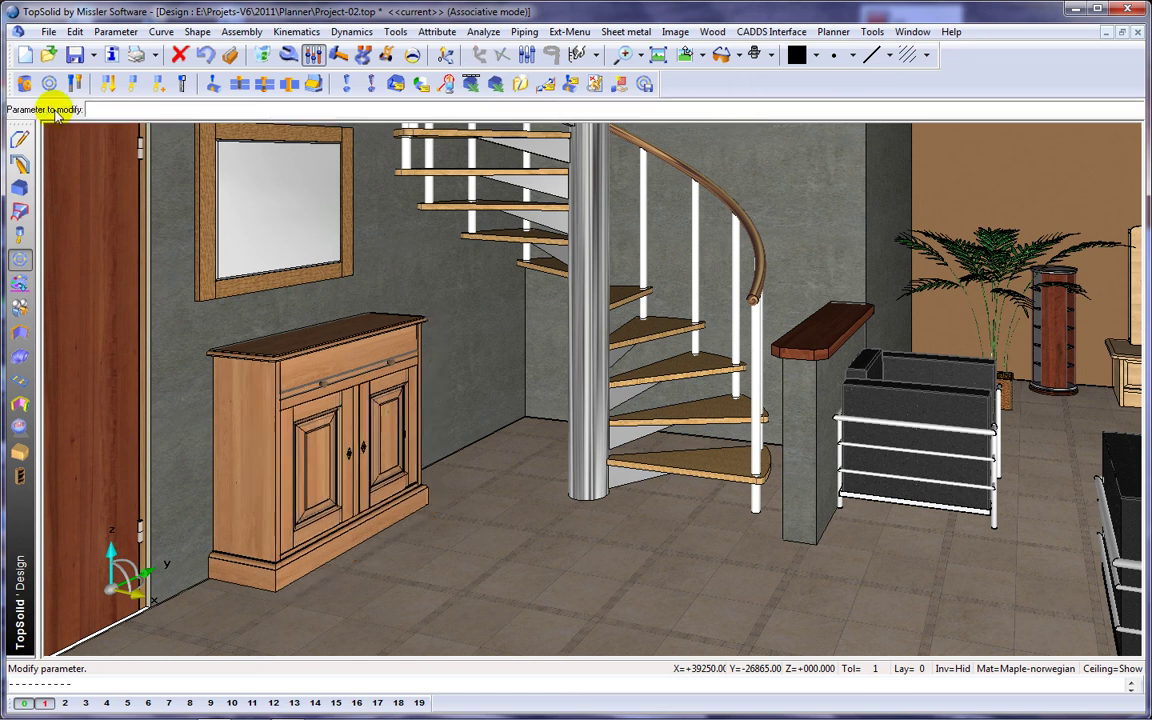
pyautogui.press('Escape')
pyautogui.scroll(-3, 535, 300)
pyautogui.moveTo(543, 295); pyautogui.dragTo(492, 326, button='middle')
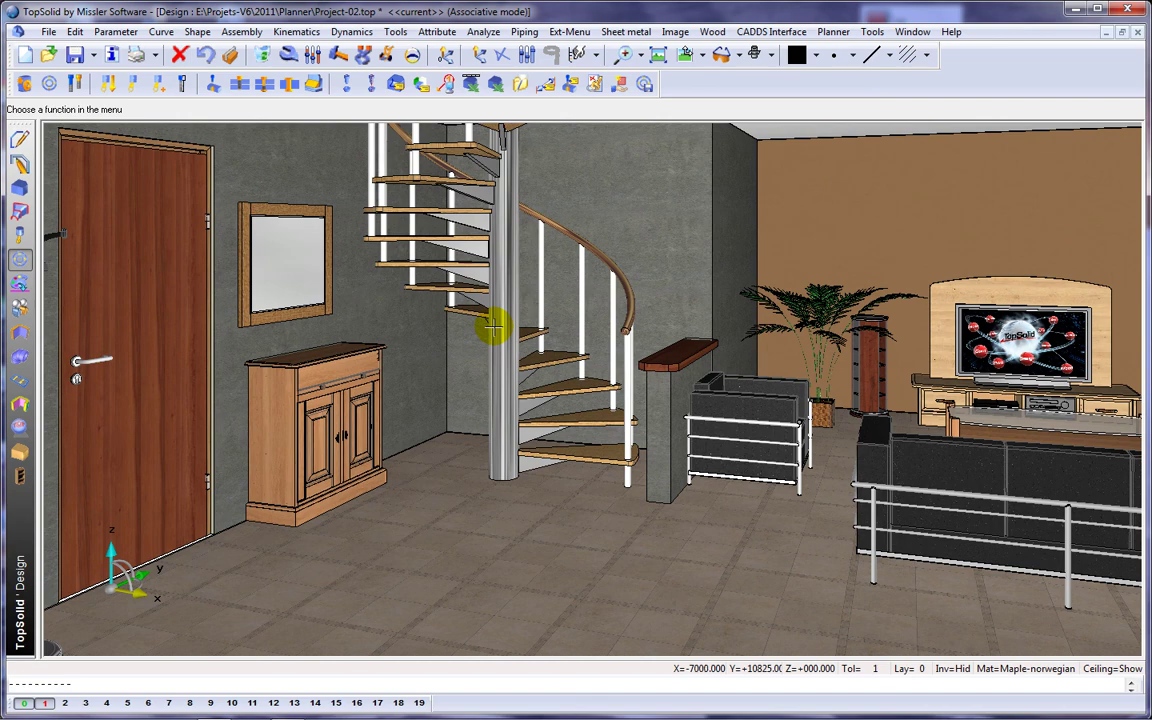